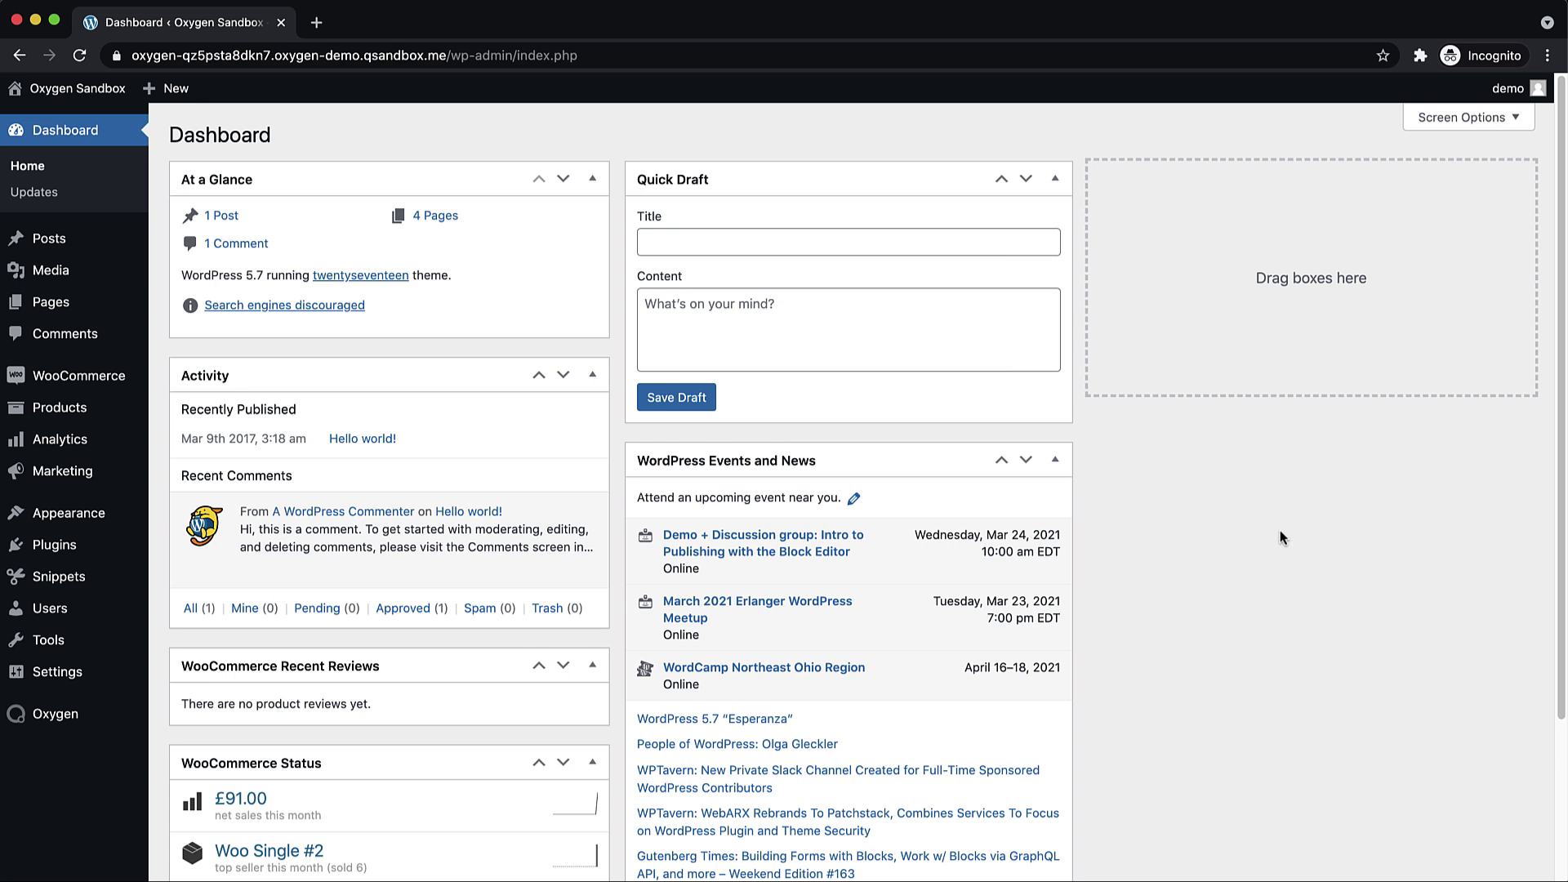
- Go through Plugins to the Code Snippets list in WordPress admin
left_click(65, 546)
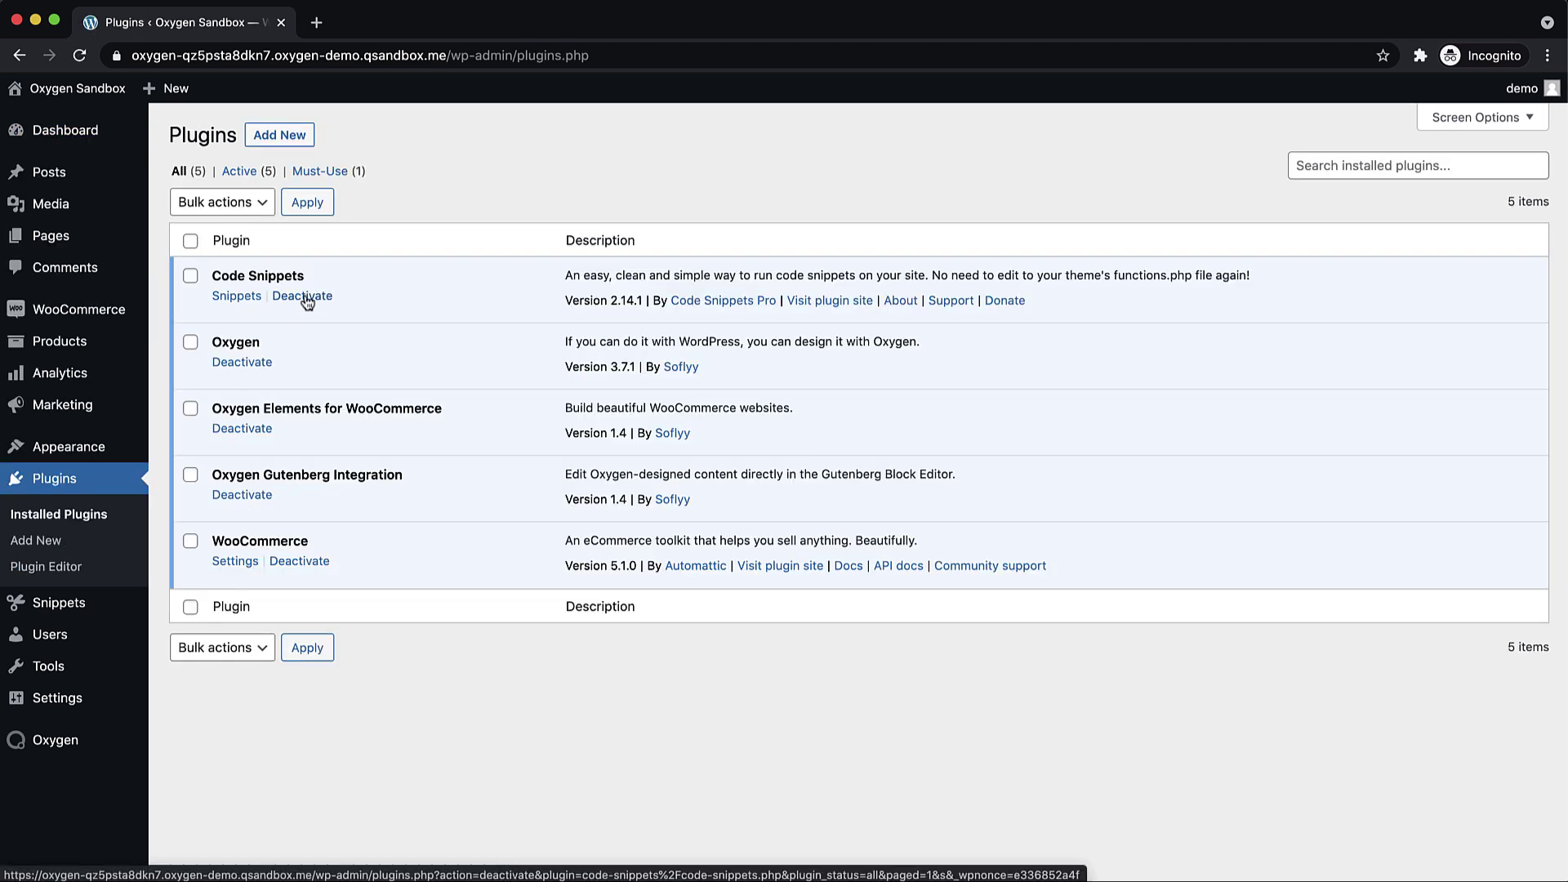
left_click(91, 616)
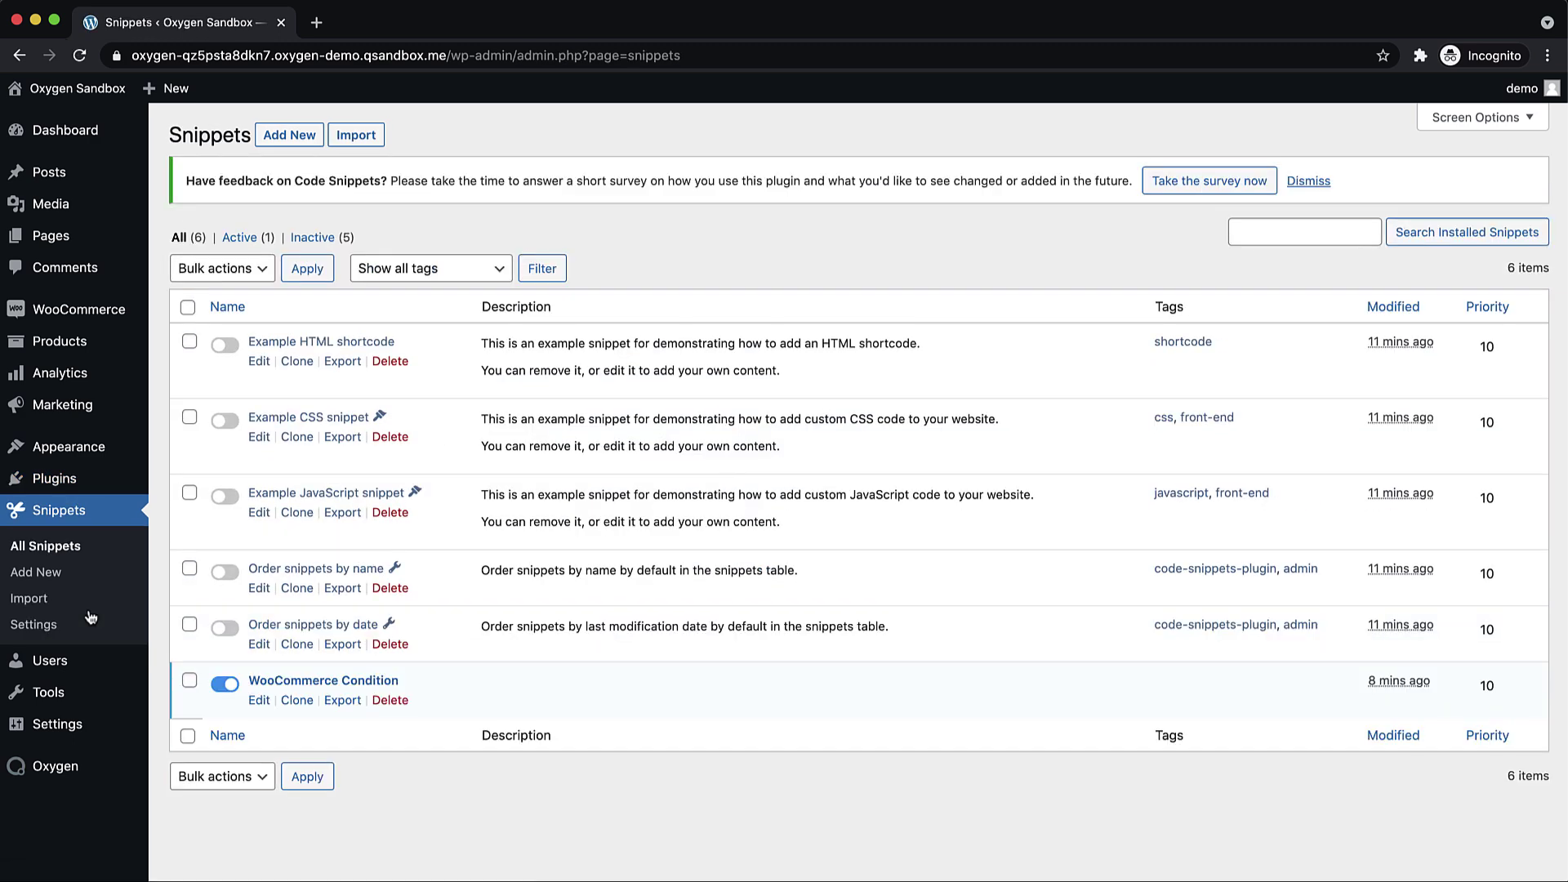
- Open the WooCommerce Condition snippet to review its 'Is Thank You Page' condition code
left_click(320, 682)
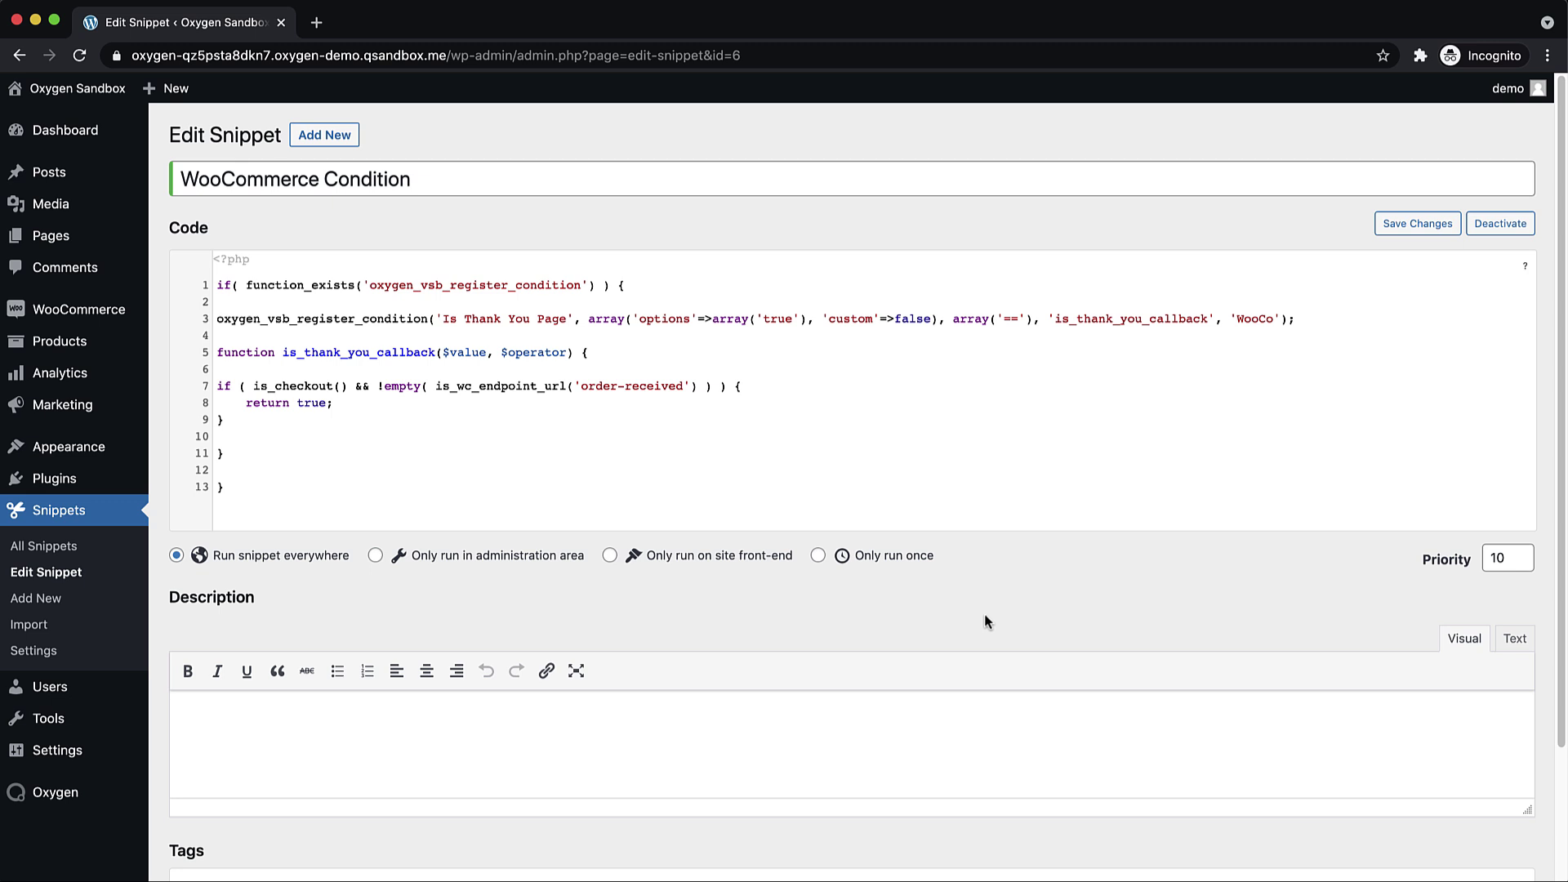
- Open the checkout page in Oxygen and add a Modal element after its outer Section
left_click(64, 240)
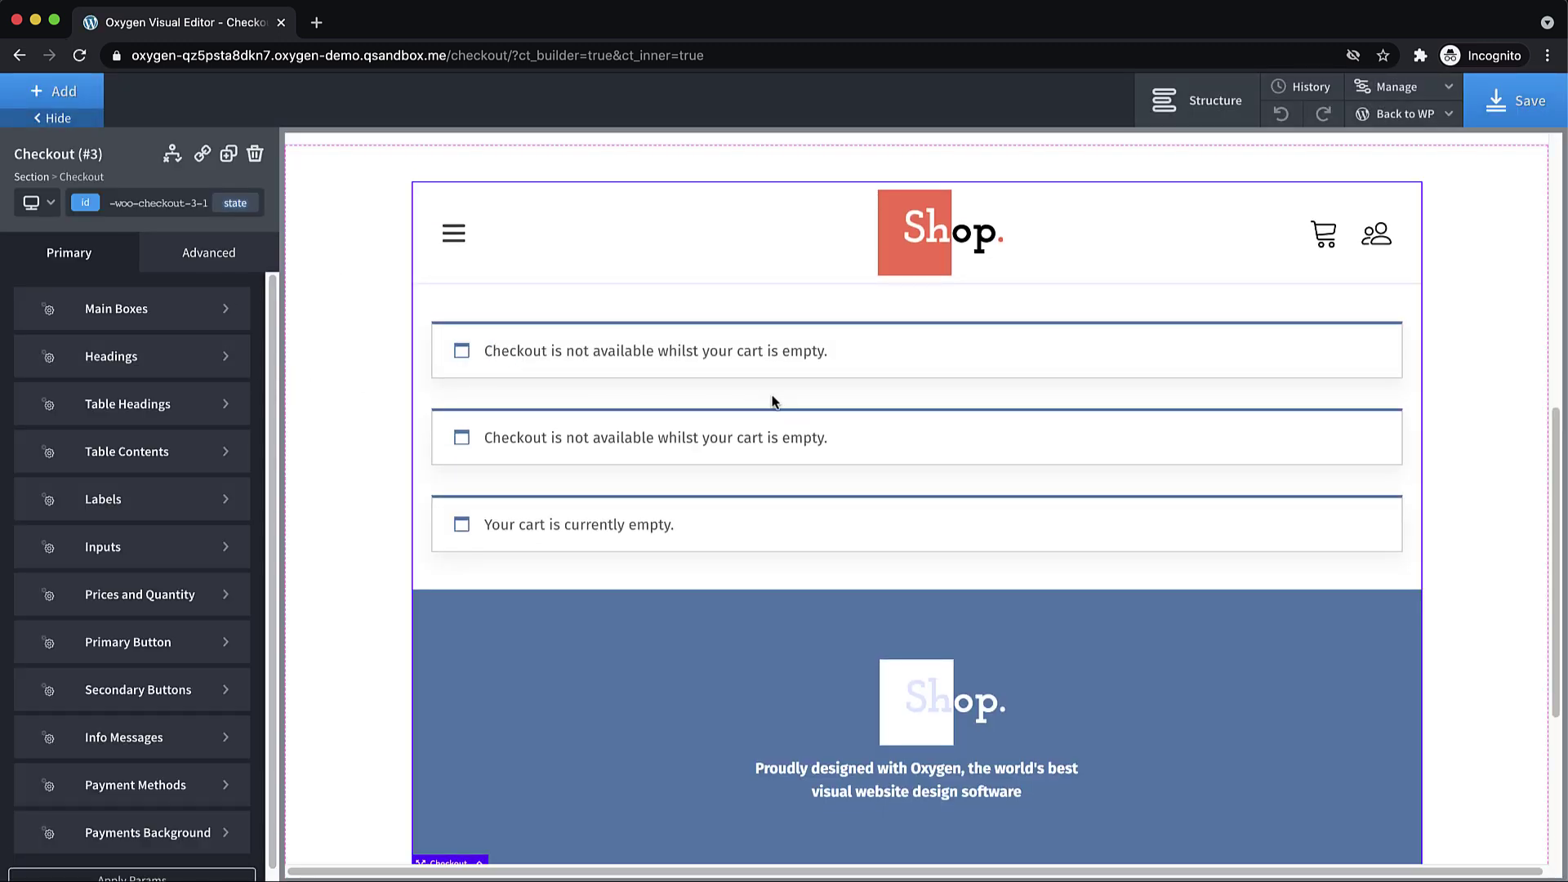
scroll(771, 396, "down", 4)
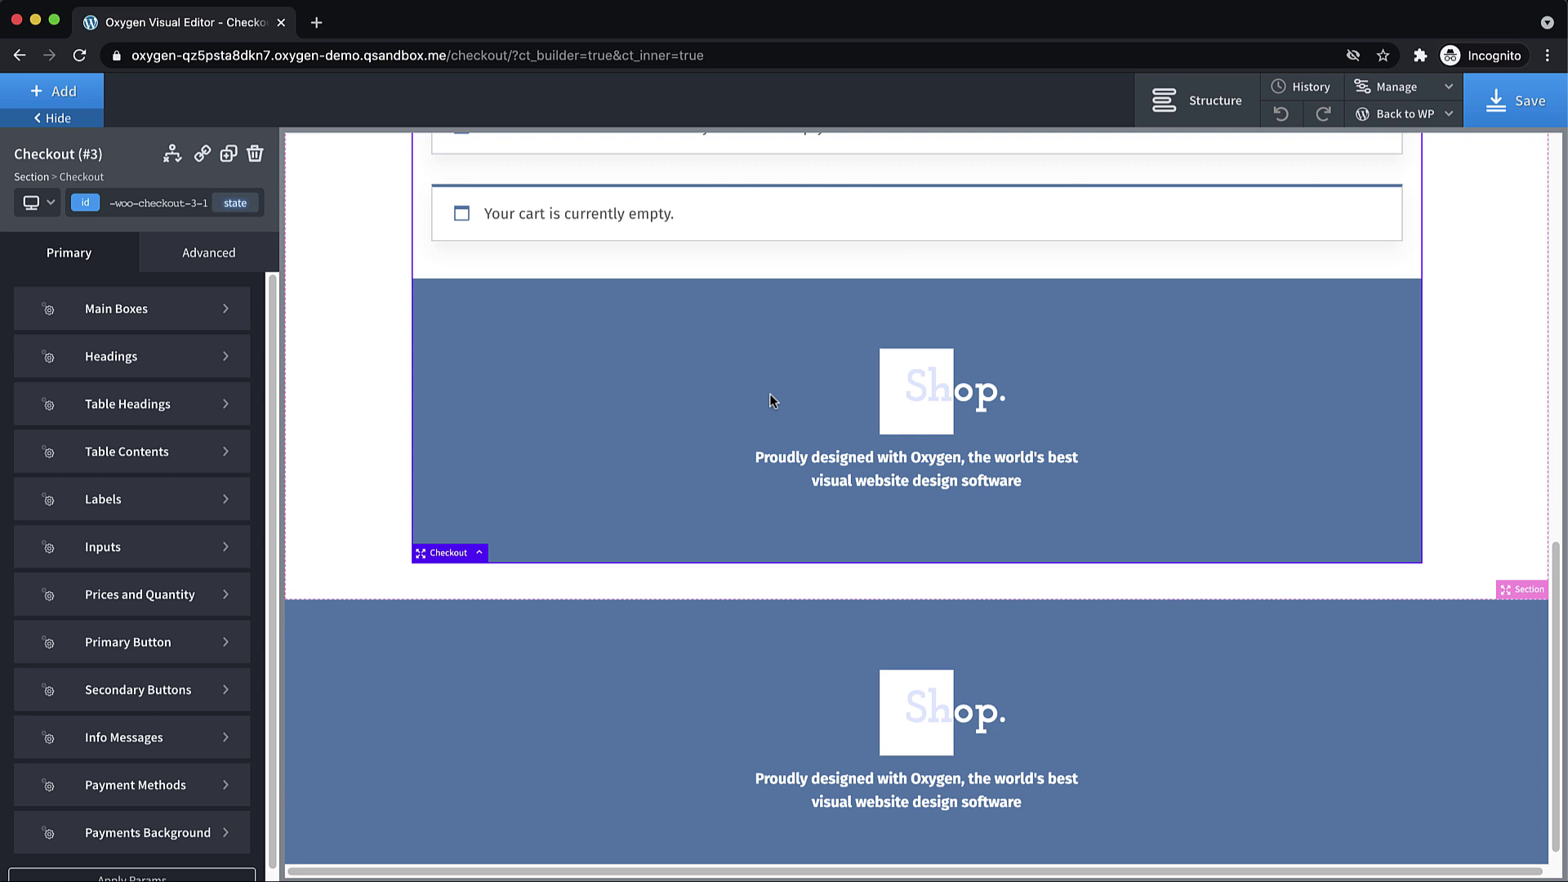
left_click(335, 516)
left_click(56, 105)
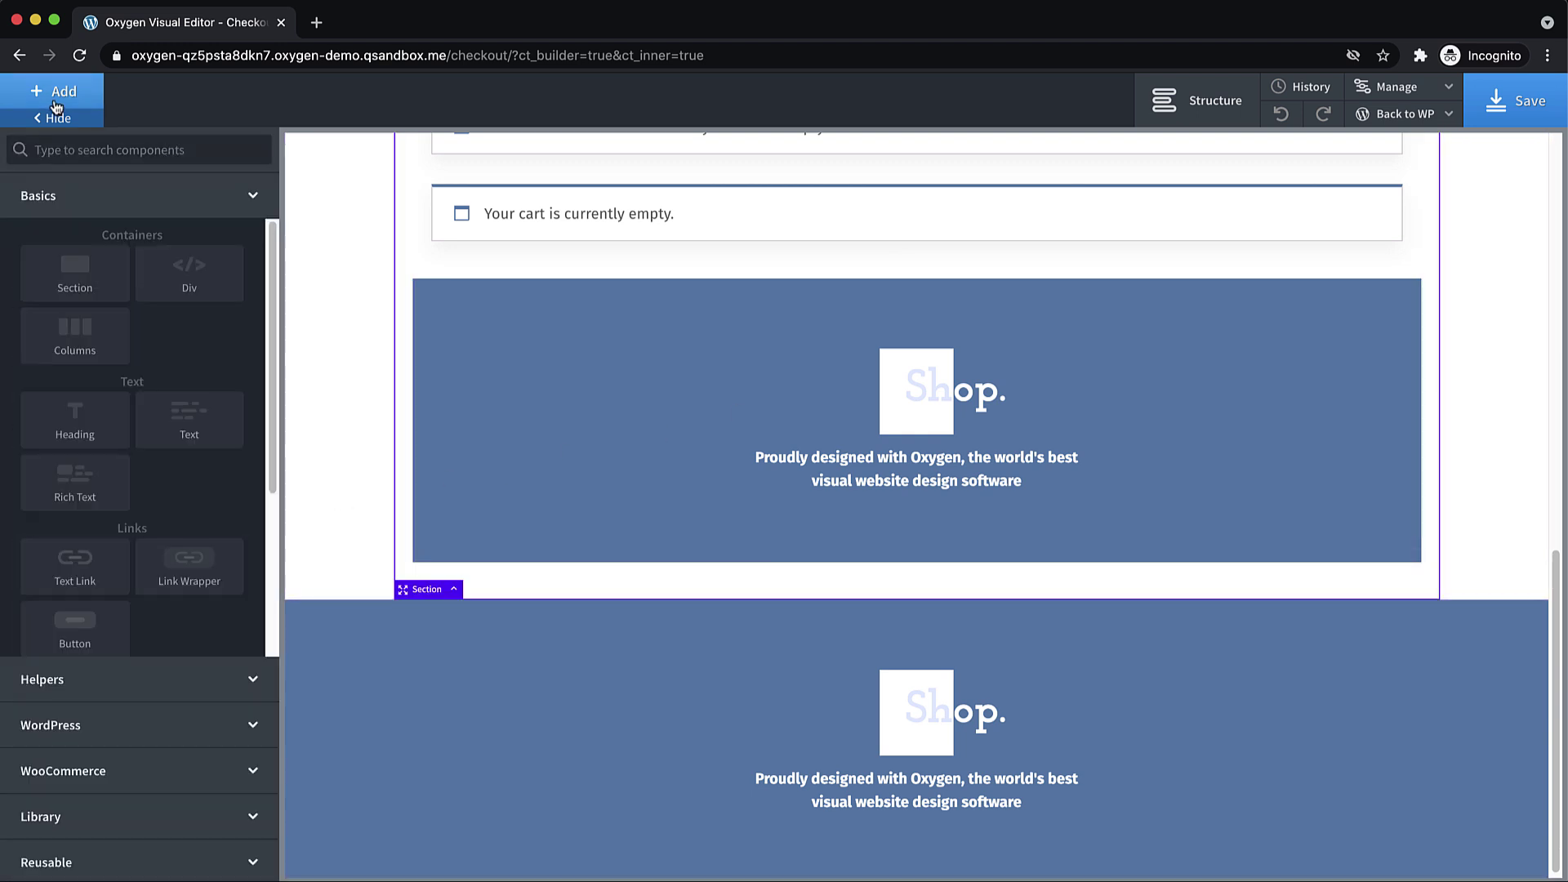
type("modal")
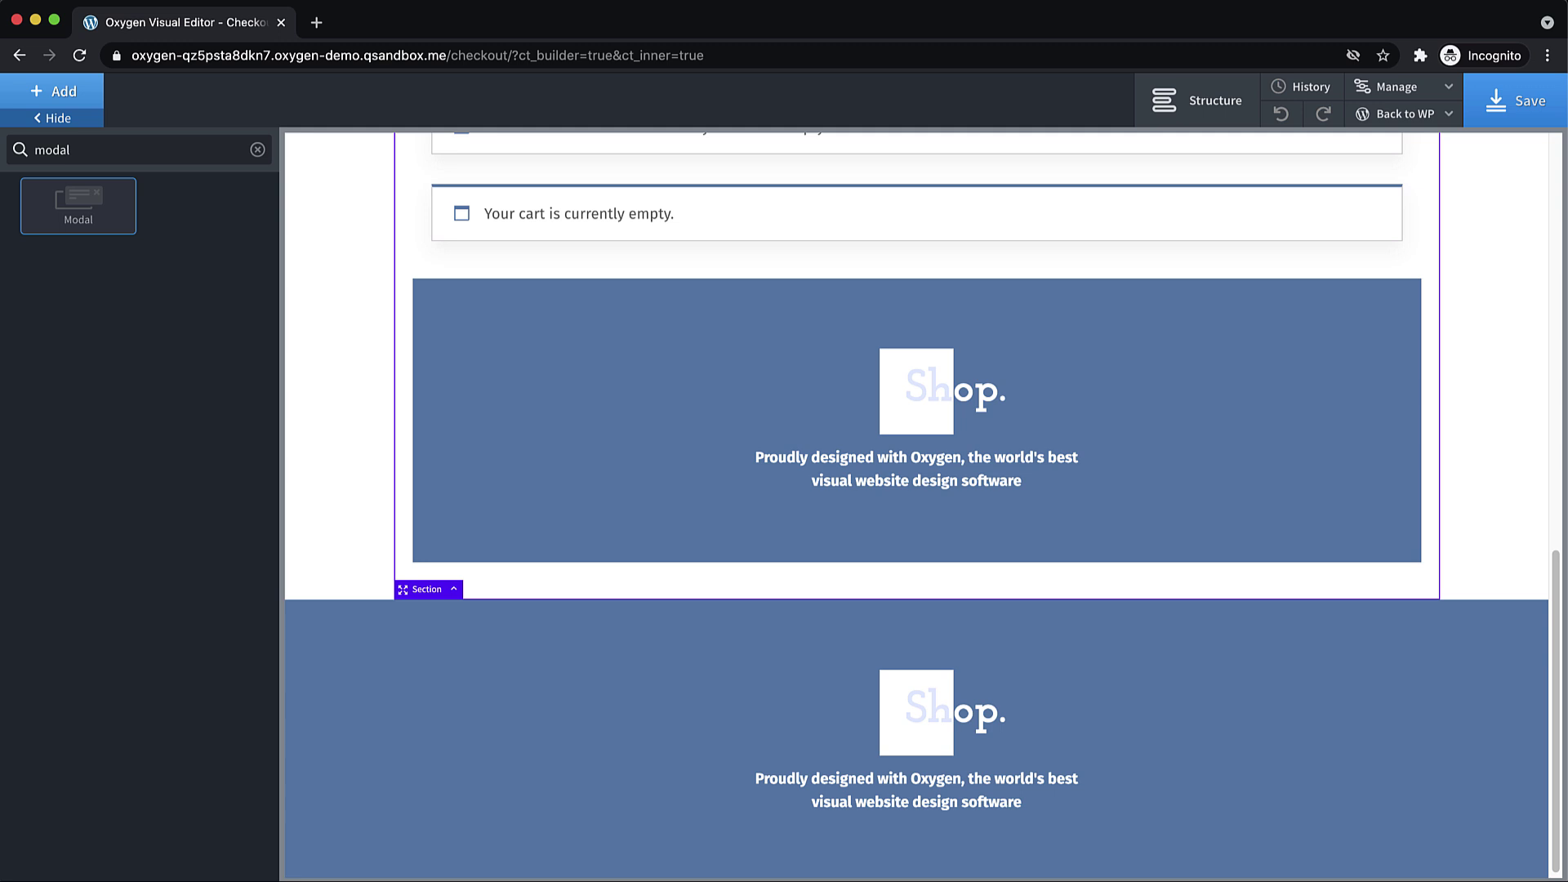
left_click(78, 204)
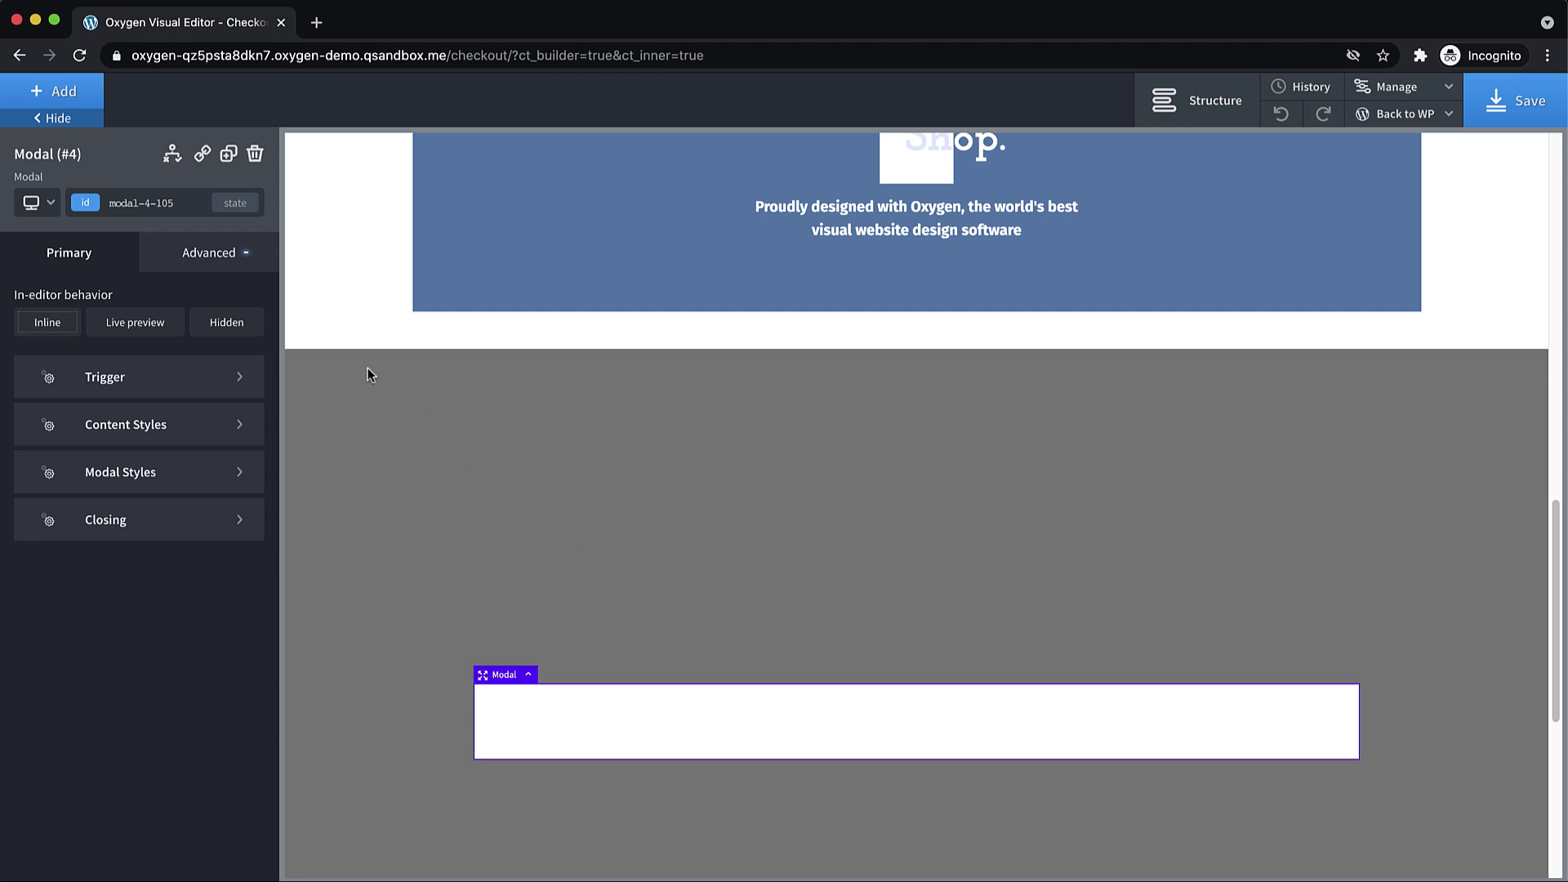
- Show the modal only when the 'Is Thank You Page' condition equals true
left_click(172, 152)
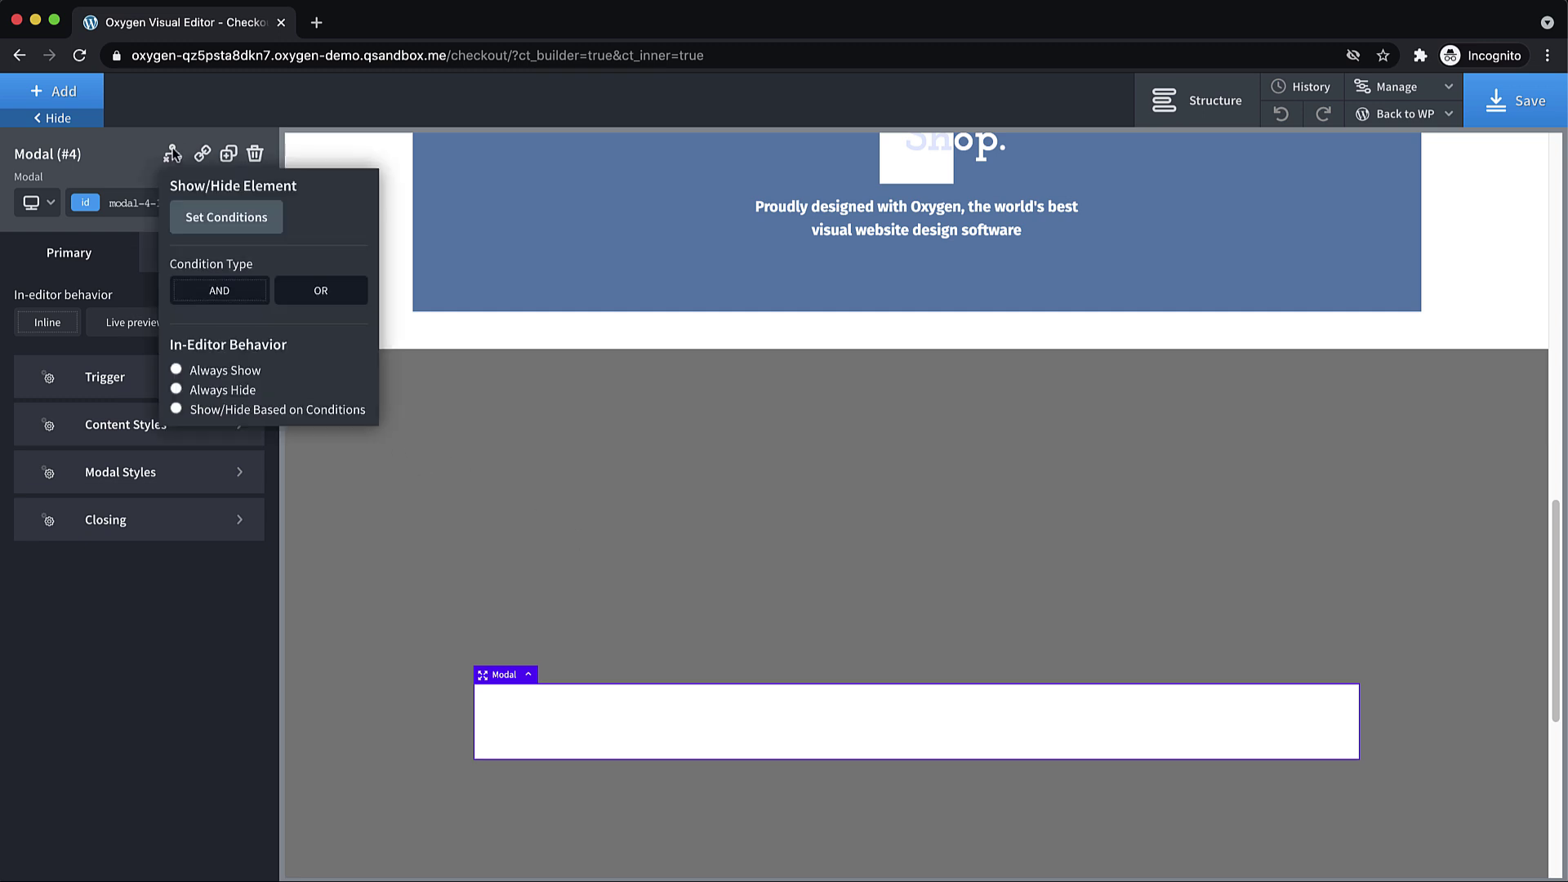
left_click(236, 214)
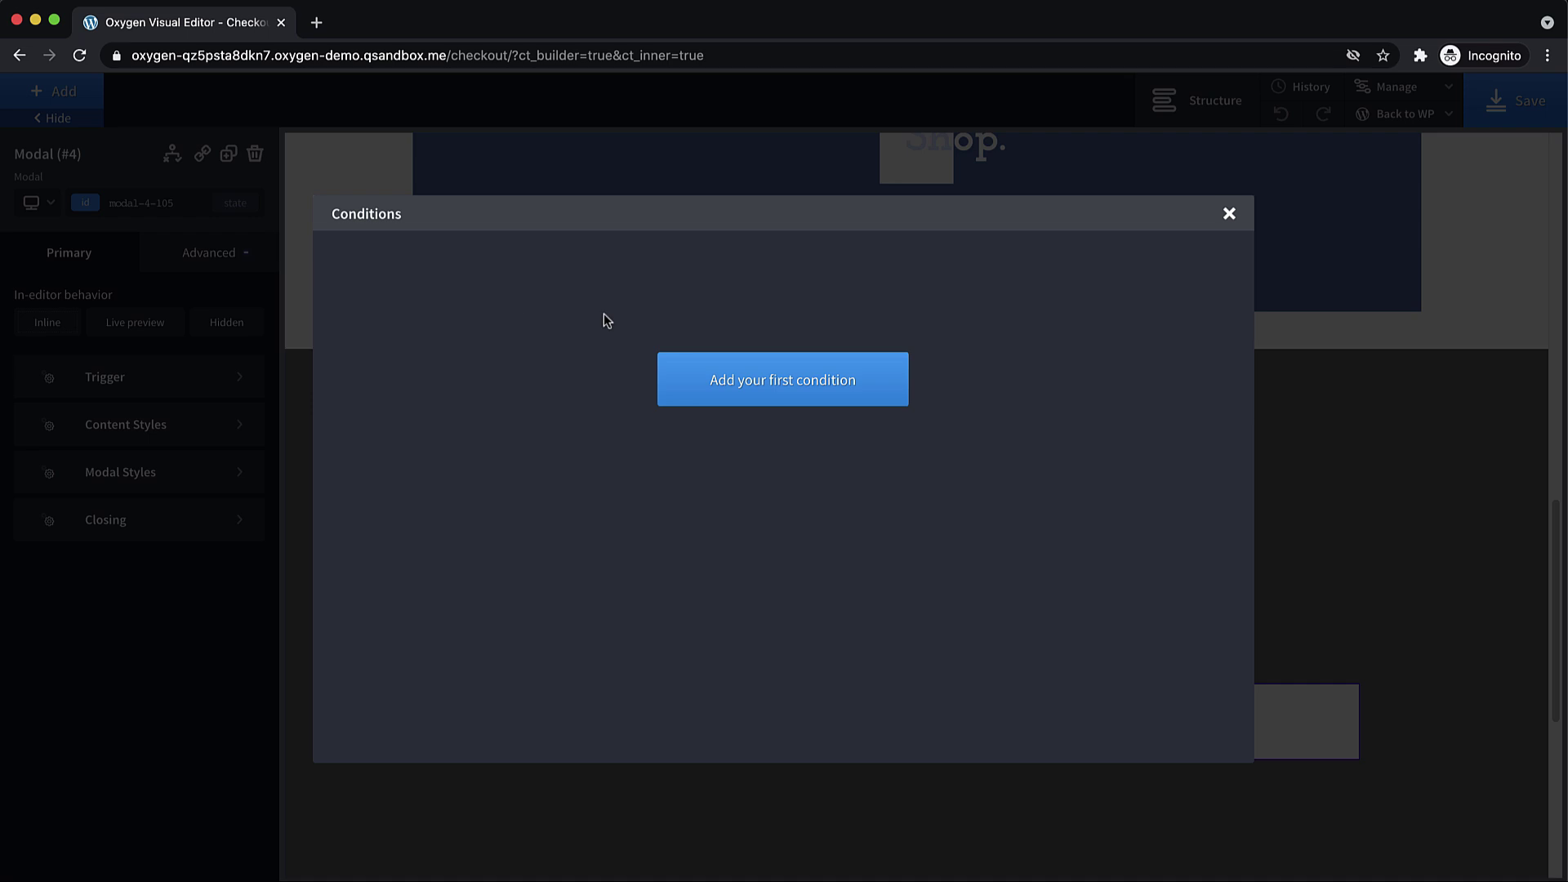
left_click(792, 394)
left_click(458, 280)
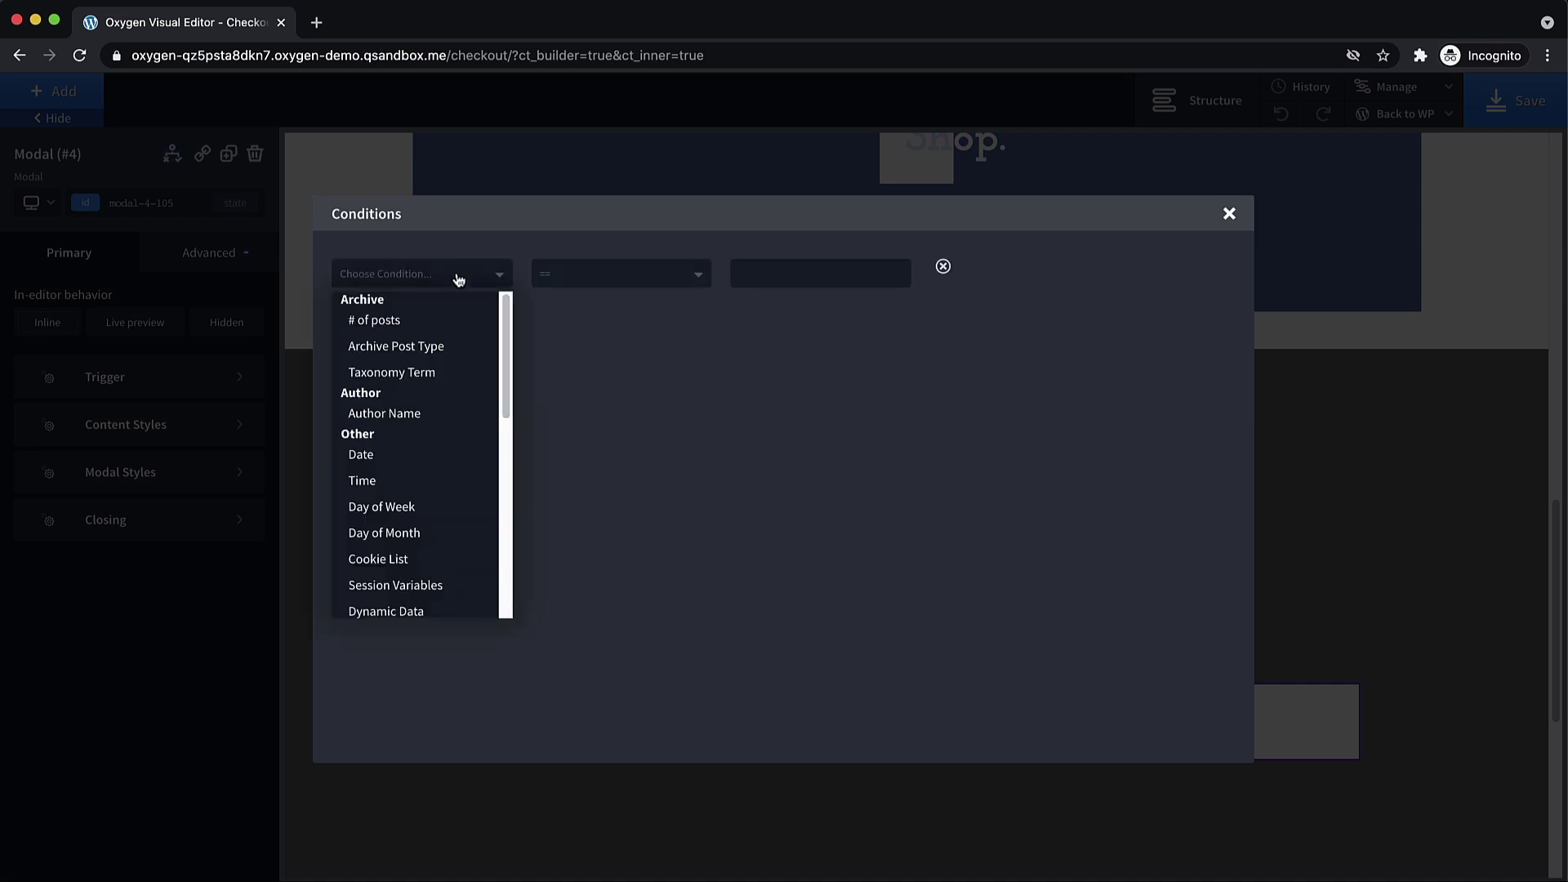
scroll(464, 433, "down", 10)
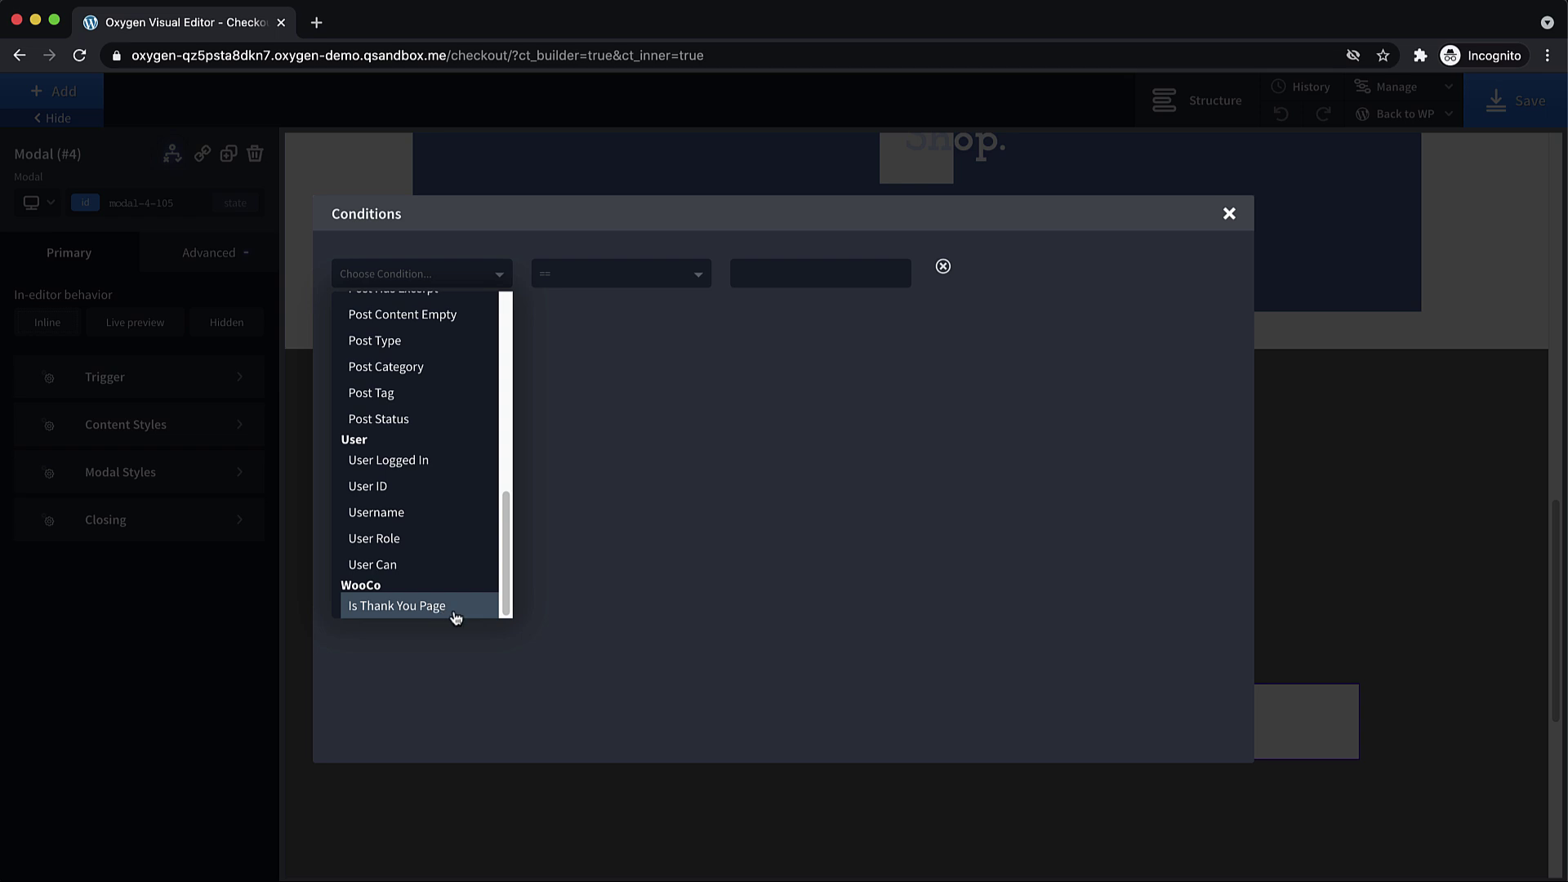
left_click(425, 606)
left_click(832, 282)
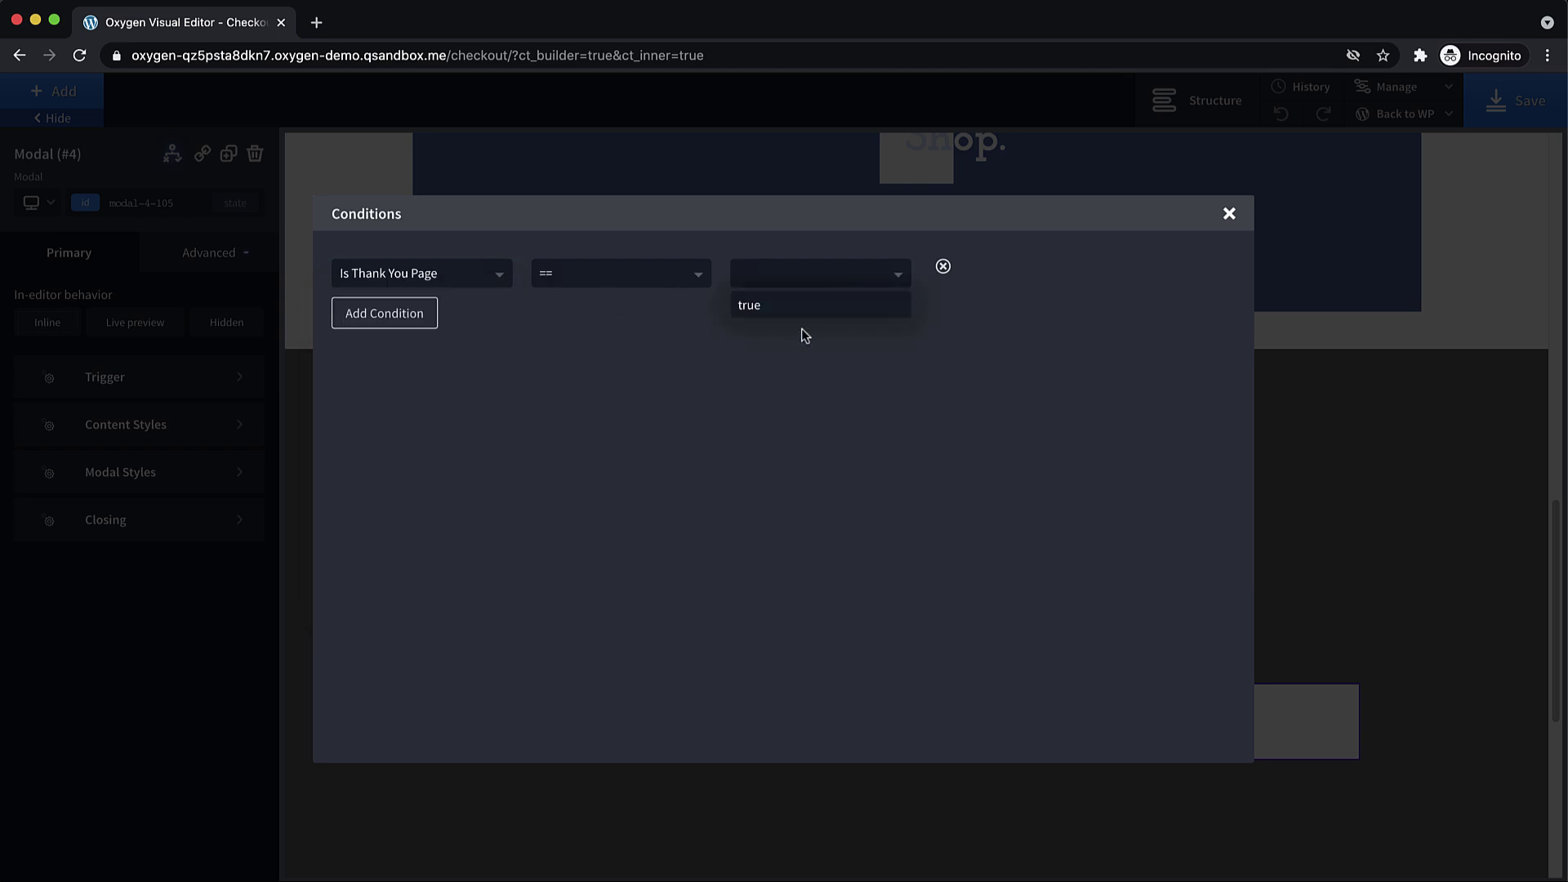
left_click(798, 304)
left_click(1228, 216)
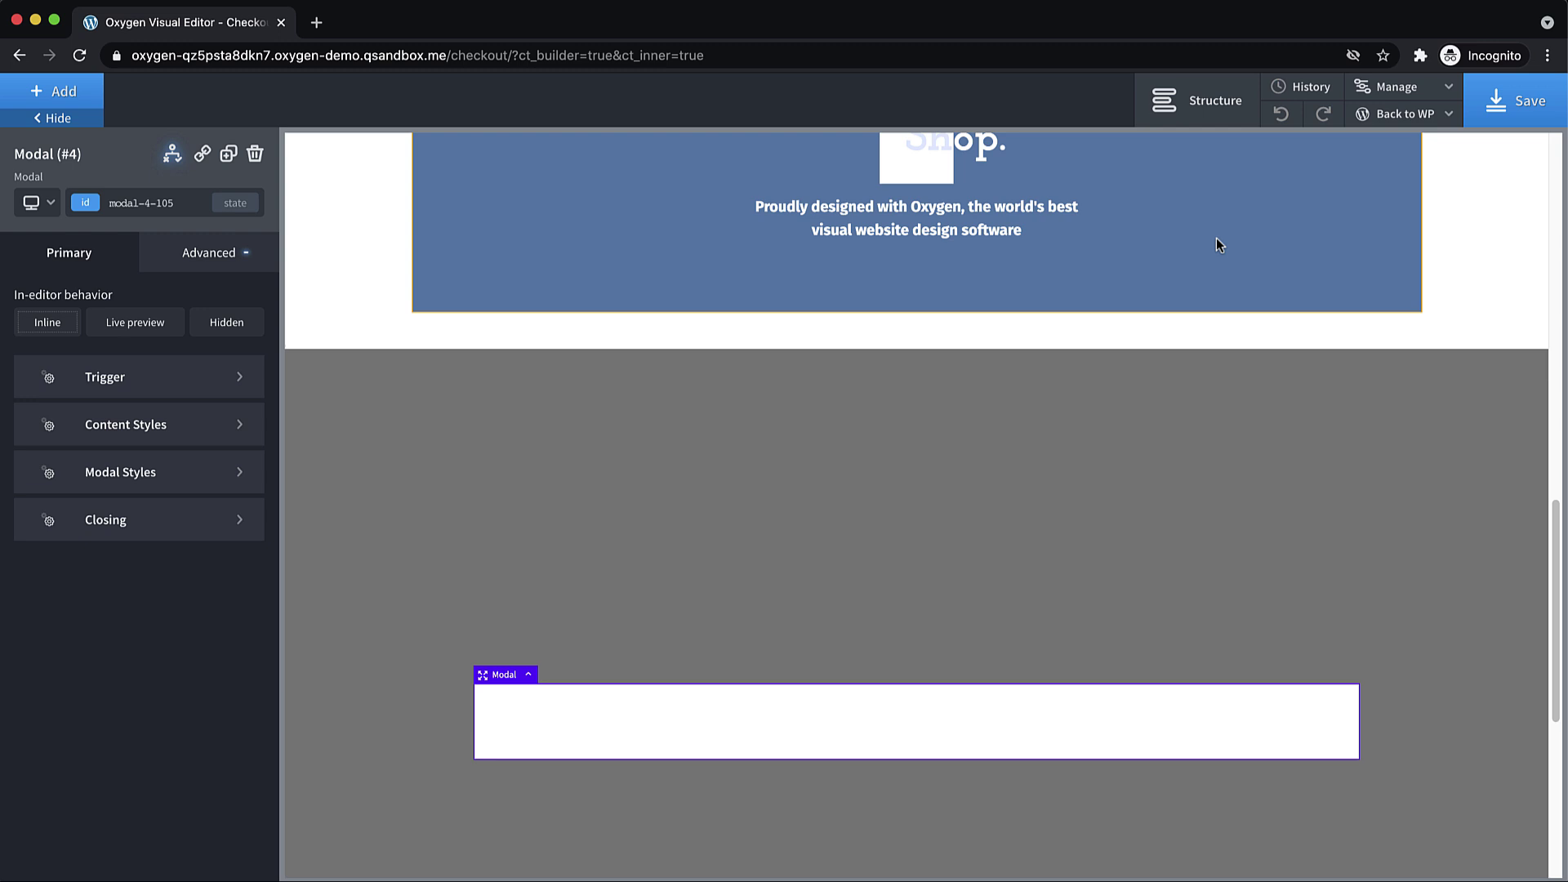
scroll(934, 525, "down", 4)
- Size the modal to 100% width and 100vh height, then search components for Columns
scroll(941, 513, "up", 1)
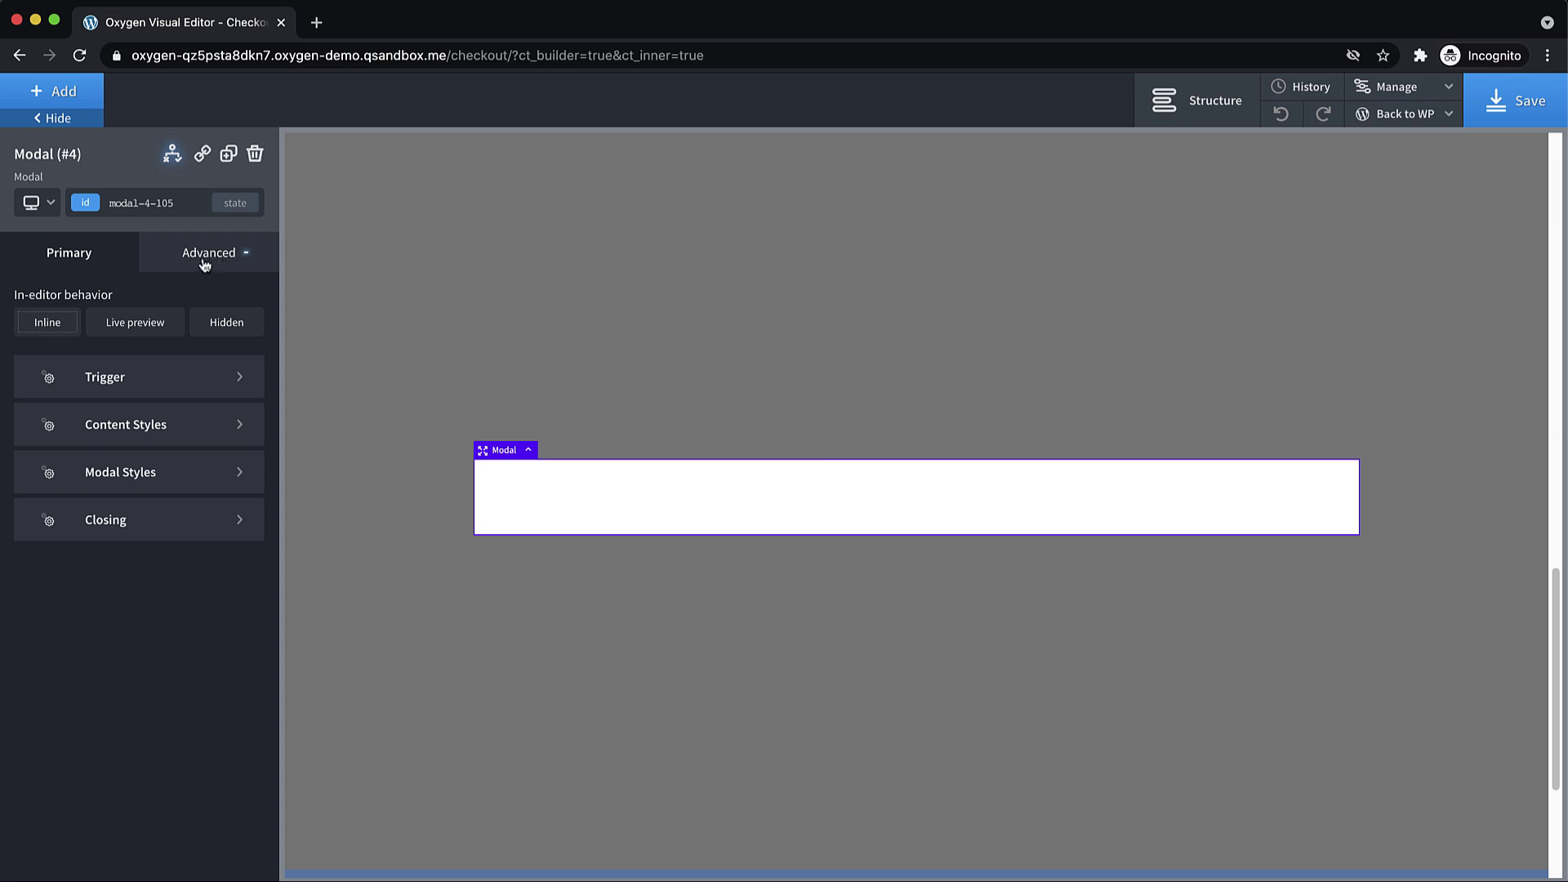
left_click(149, 467)
double_click(70, 363)
type("100")
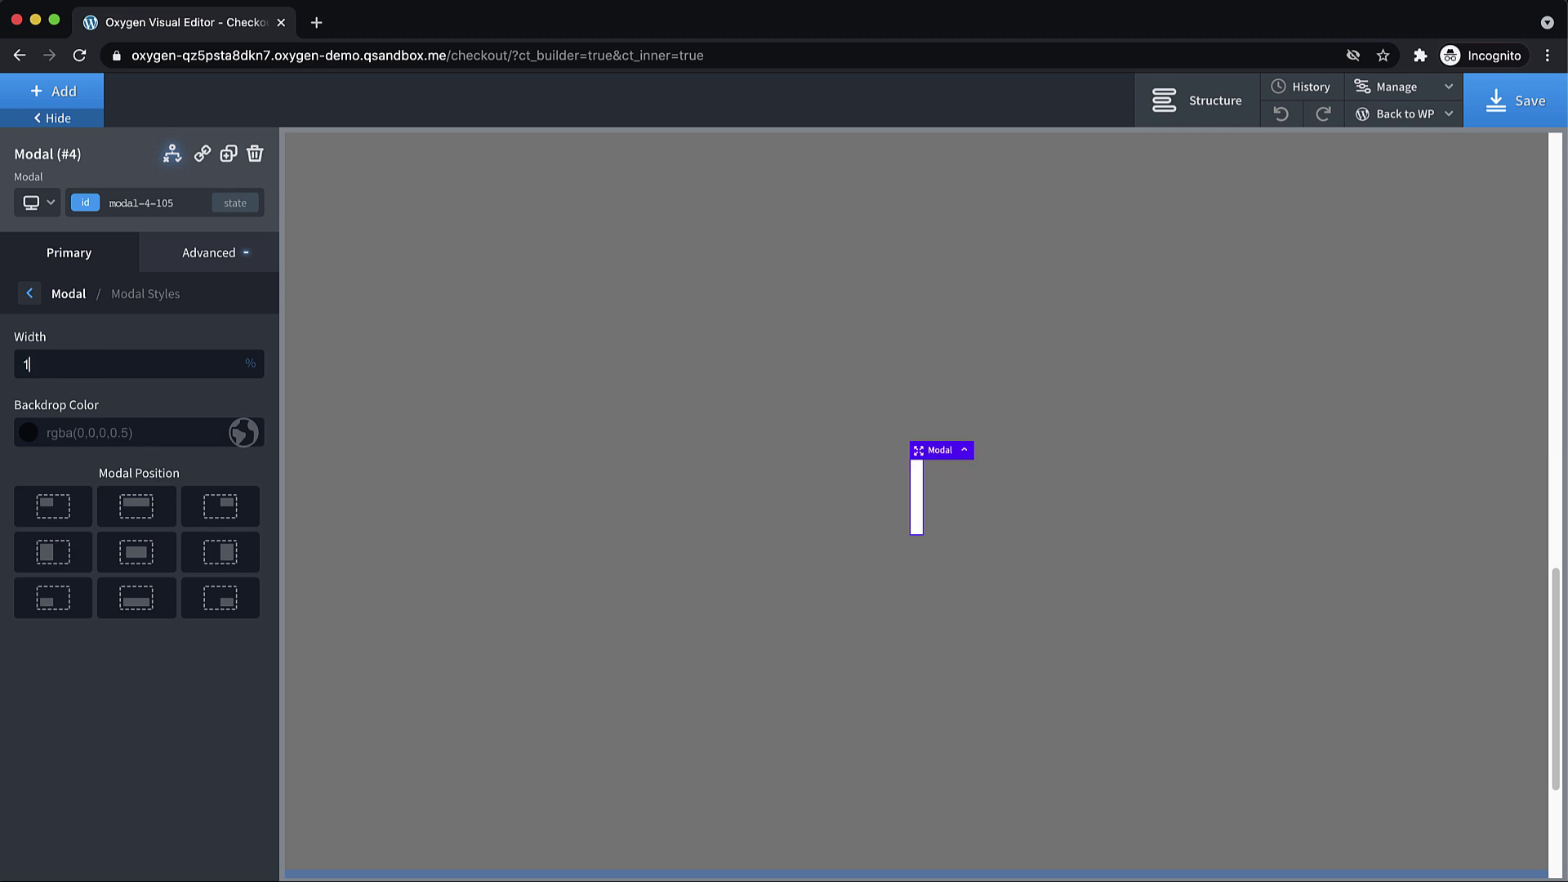
left_click(196, 258)
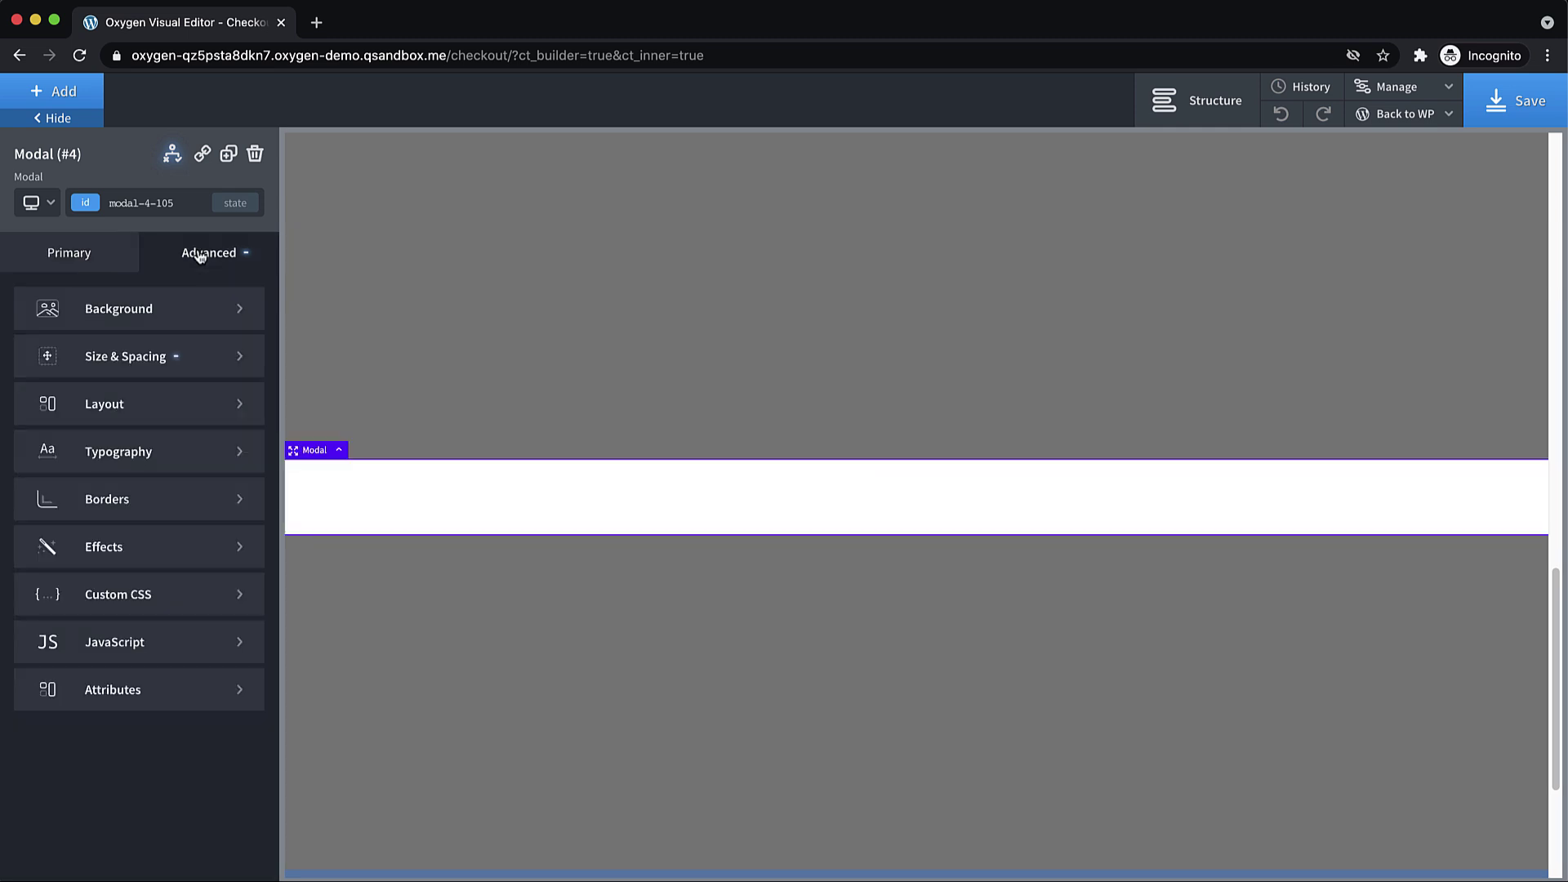
left_click(161, 355)
mouse_move(75, 572)
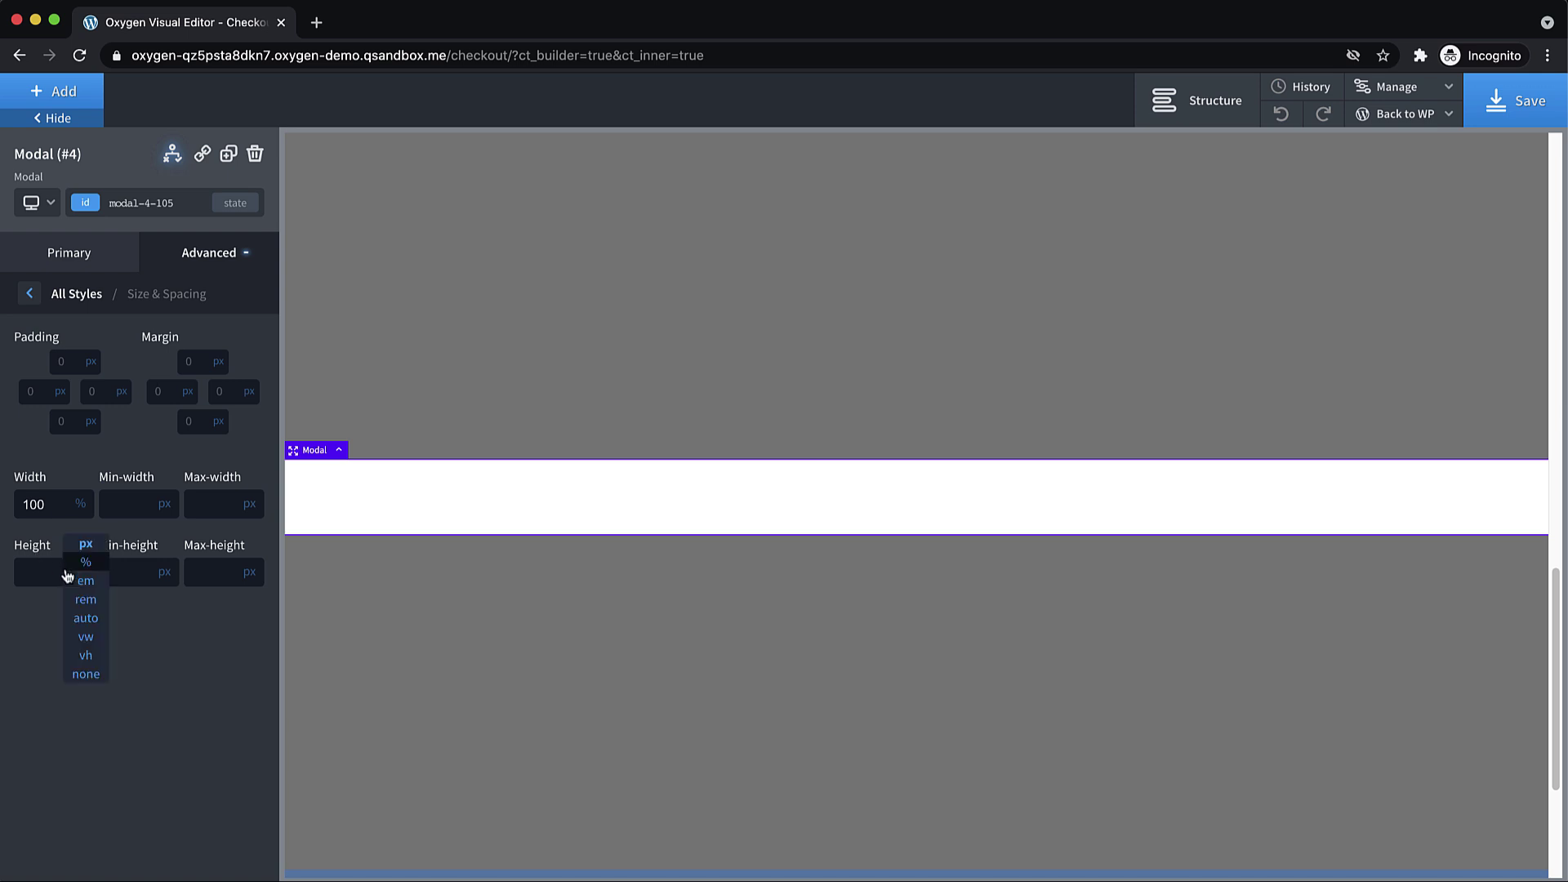
left_click(84, 653)
left_click(40, 575)
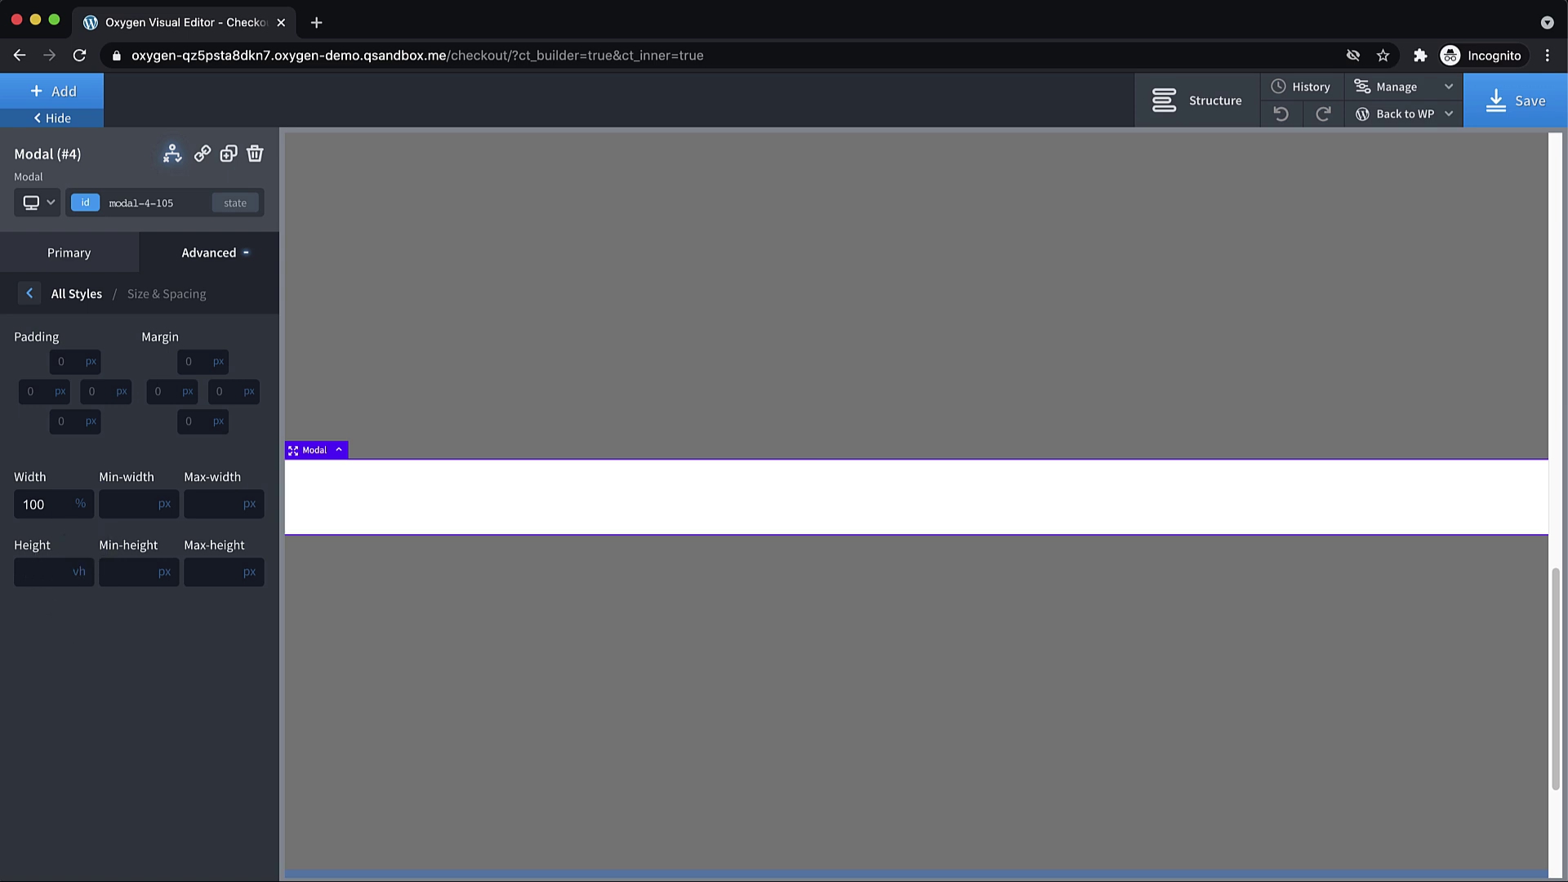
type("100")
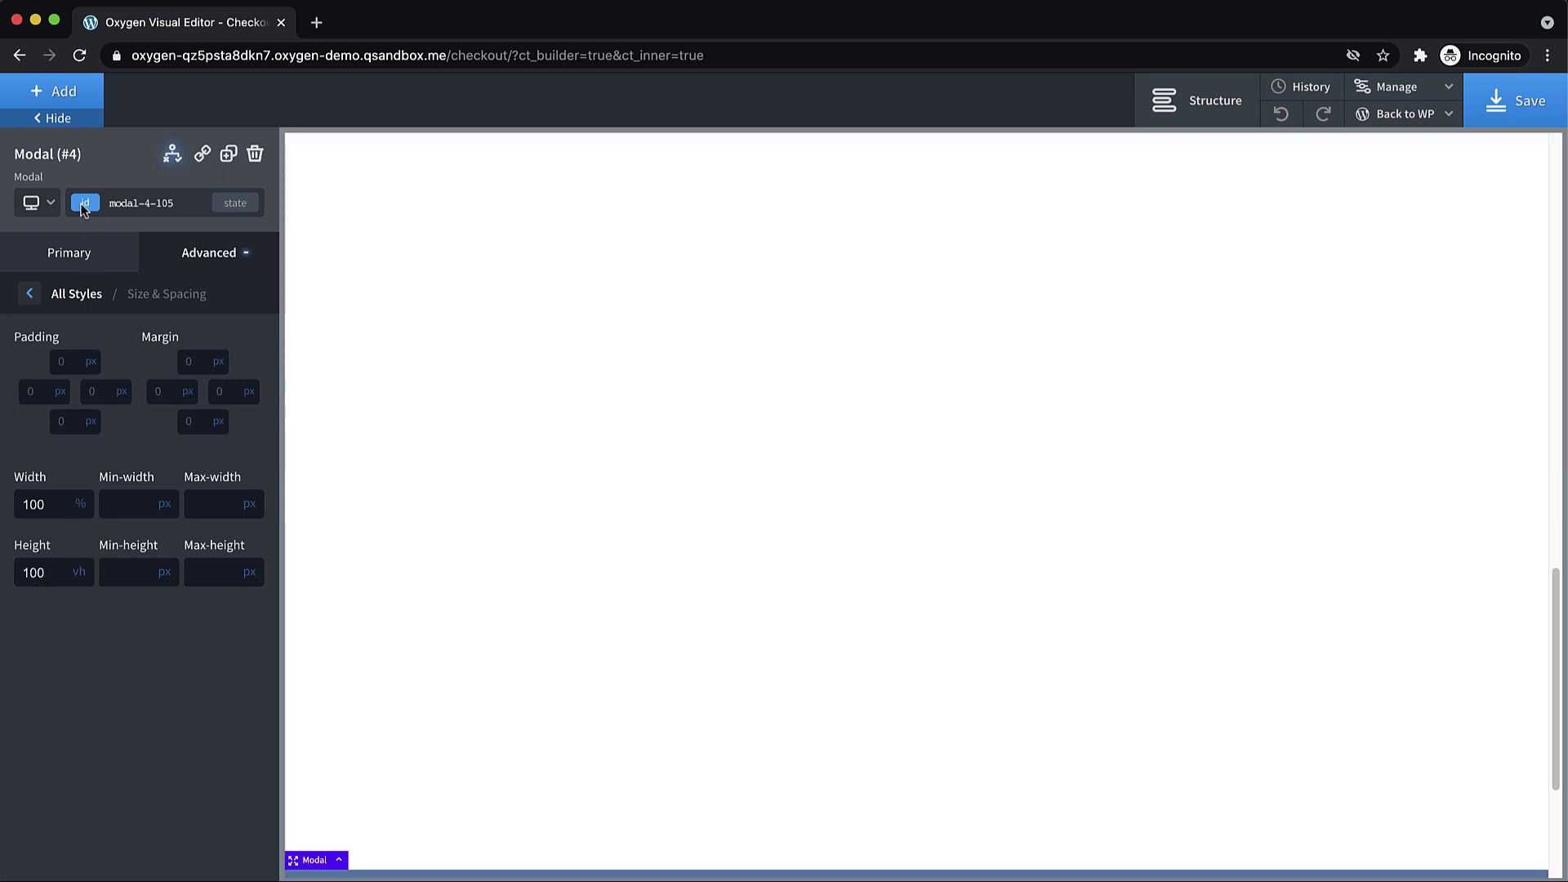
left_click(57, 92)
type("colu")
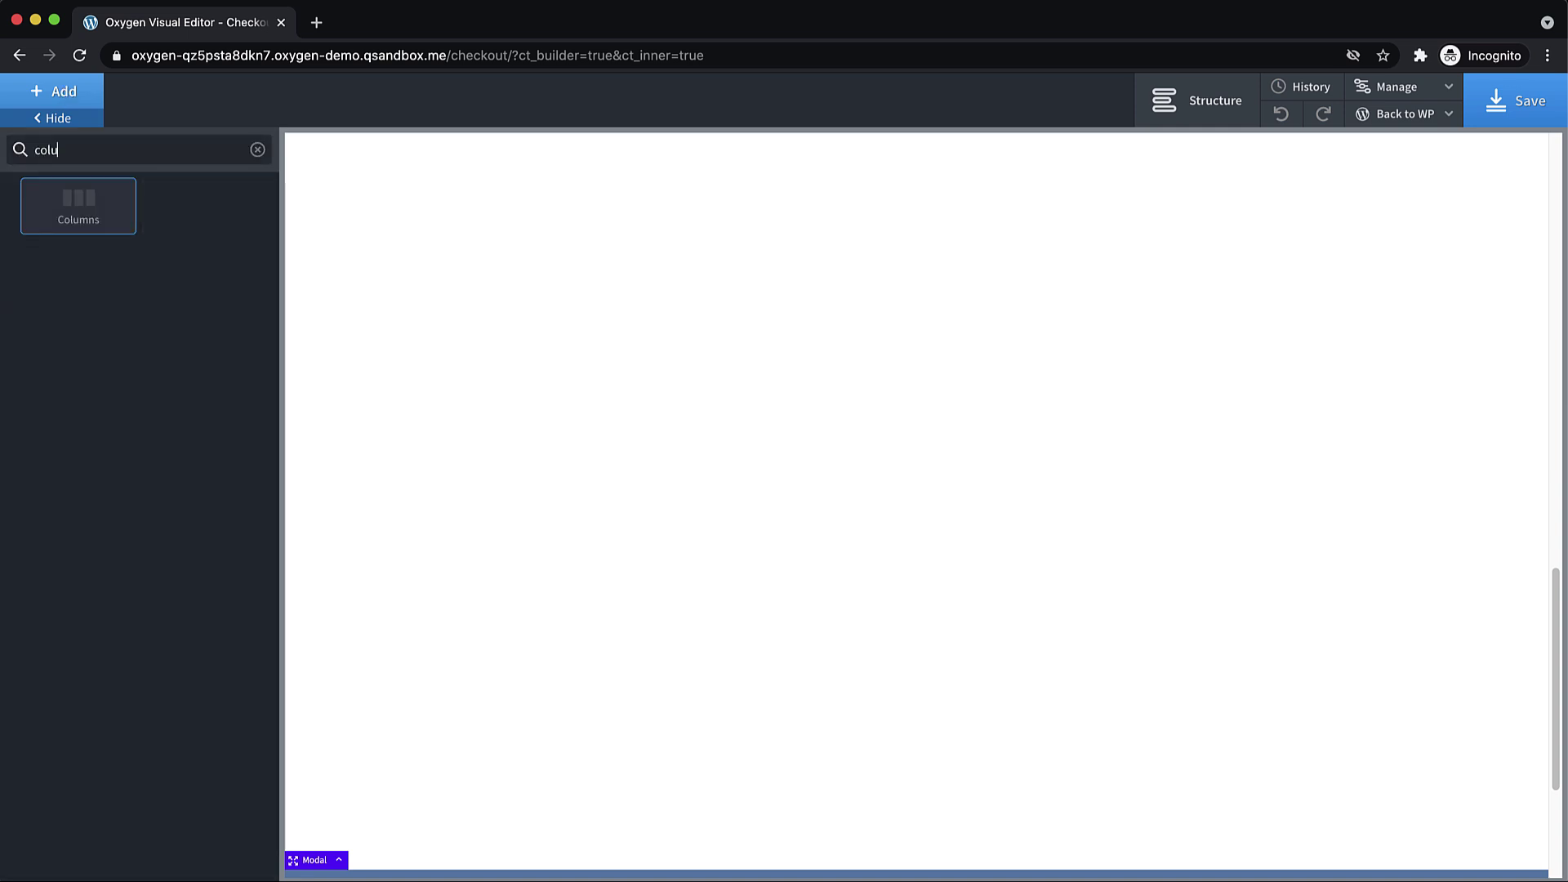
- Add a 50/50 Columns element inside the modal with its height set to 100%
left_click(78, 204)
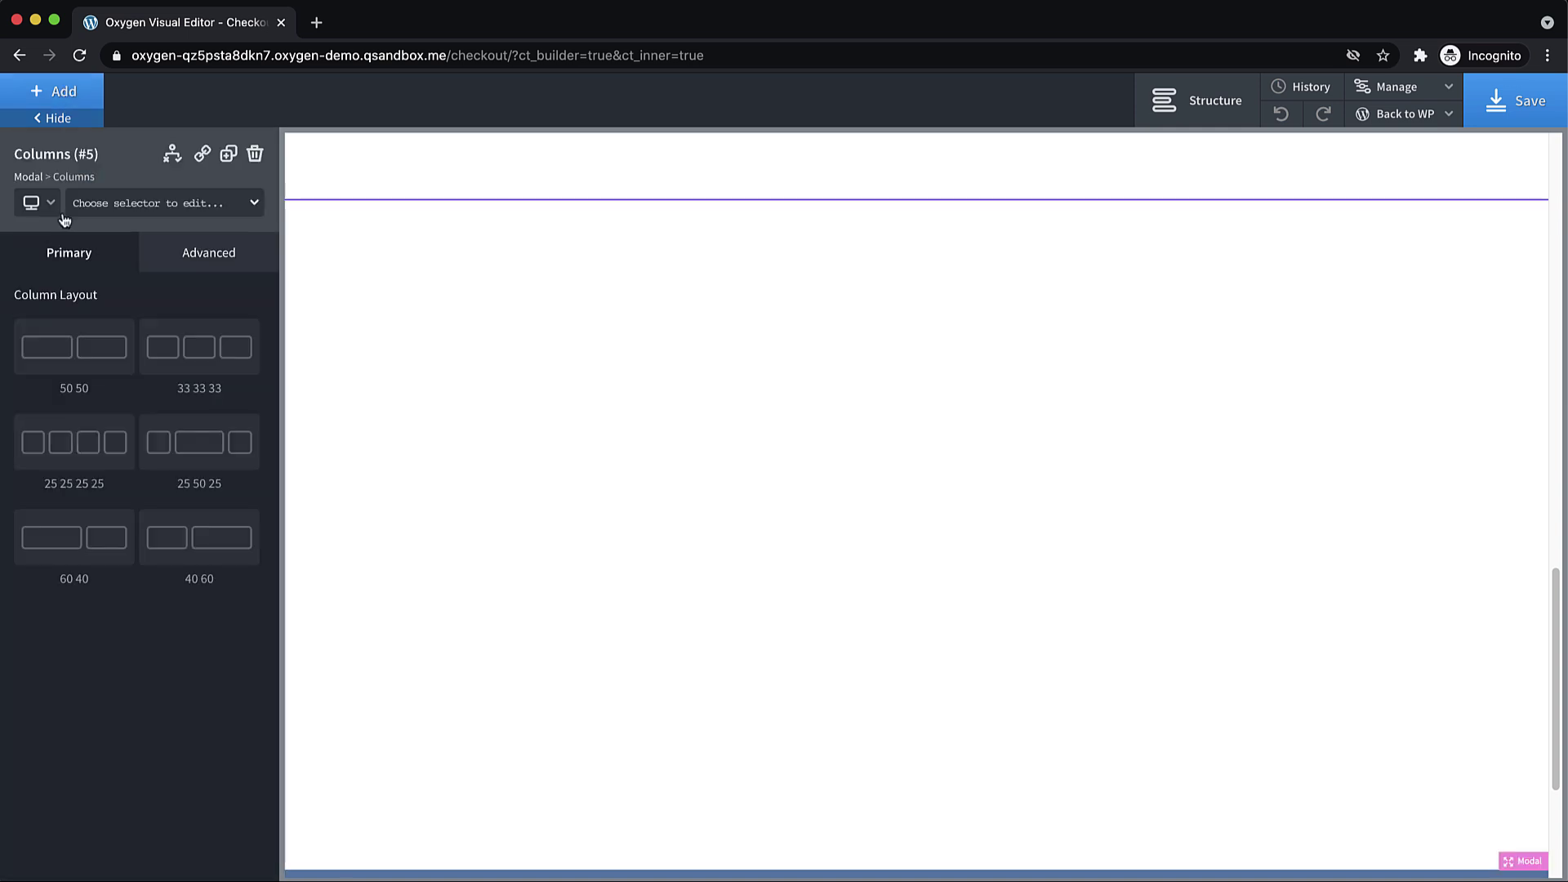
left_click(84, 364)
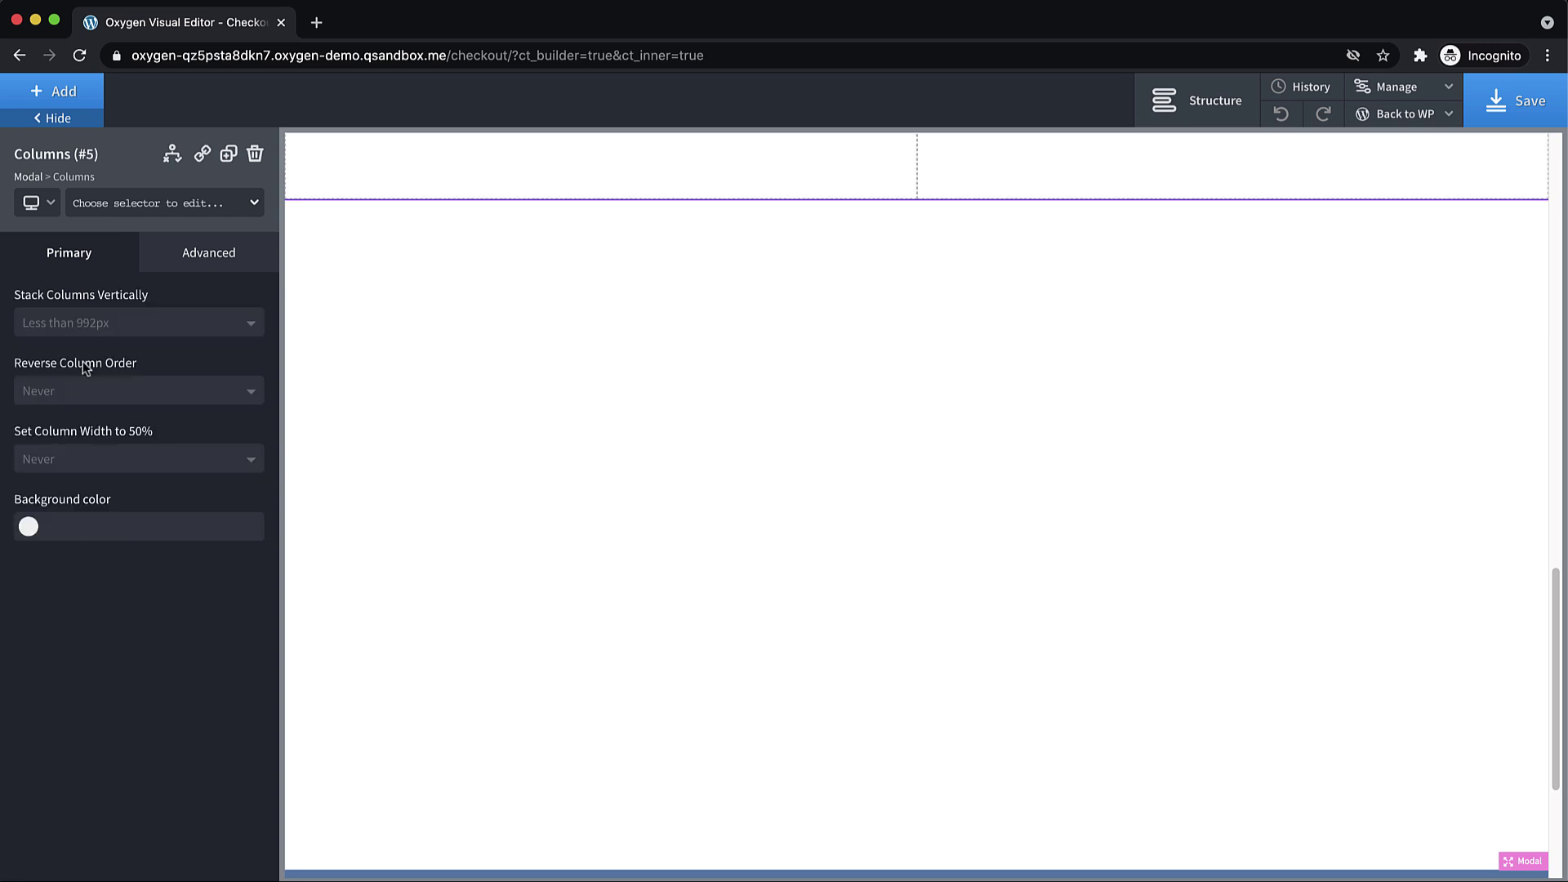
left_click(188, 256)
left_click(149, 356)
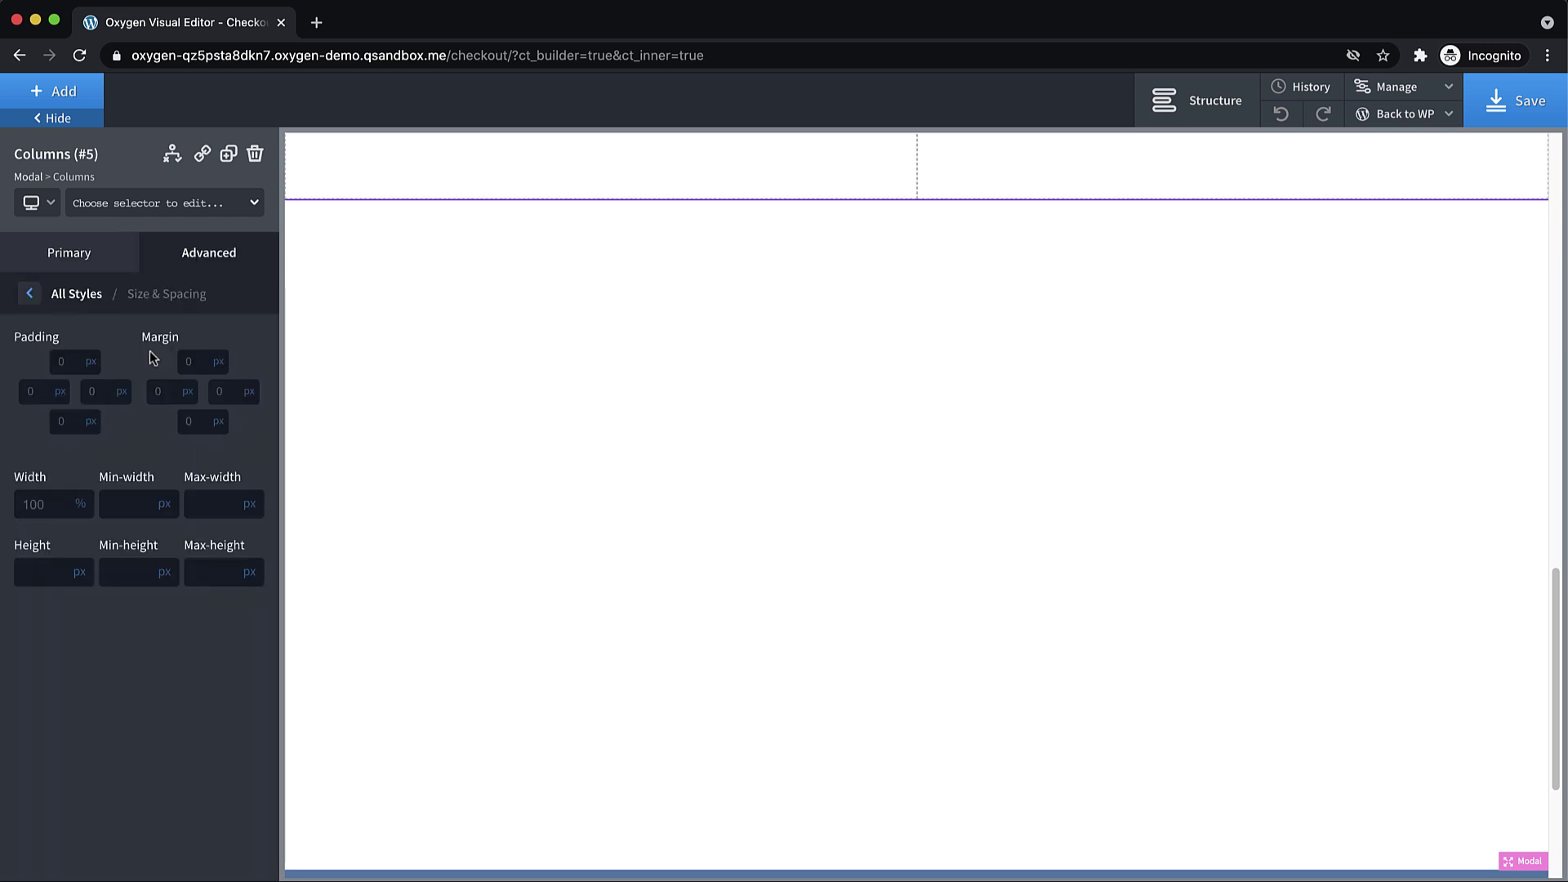
left_click(78, 573)
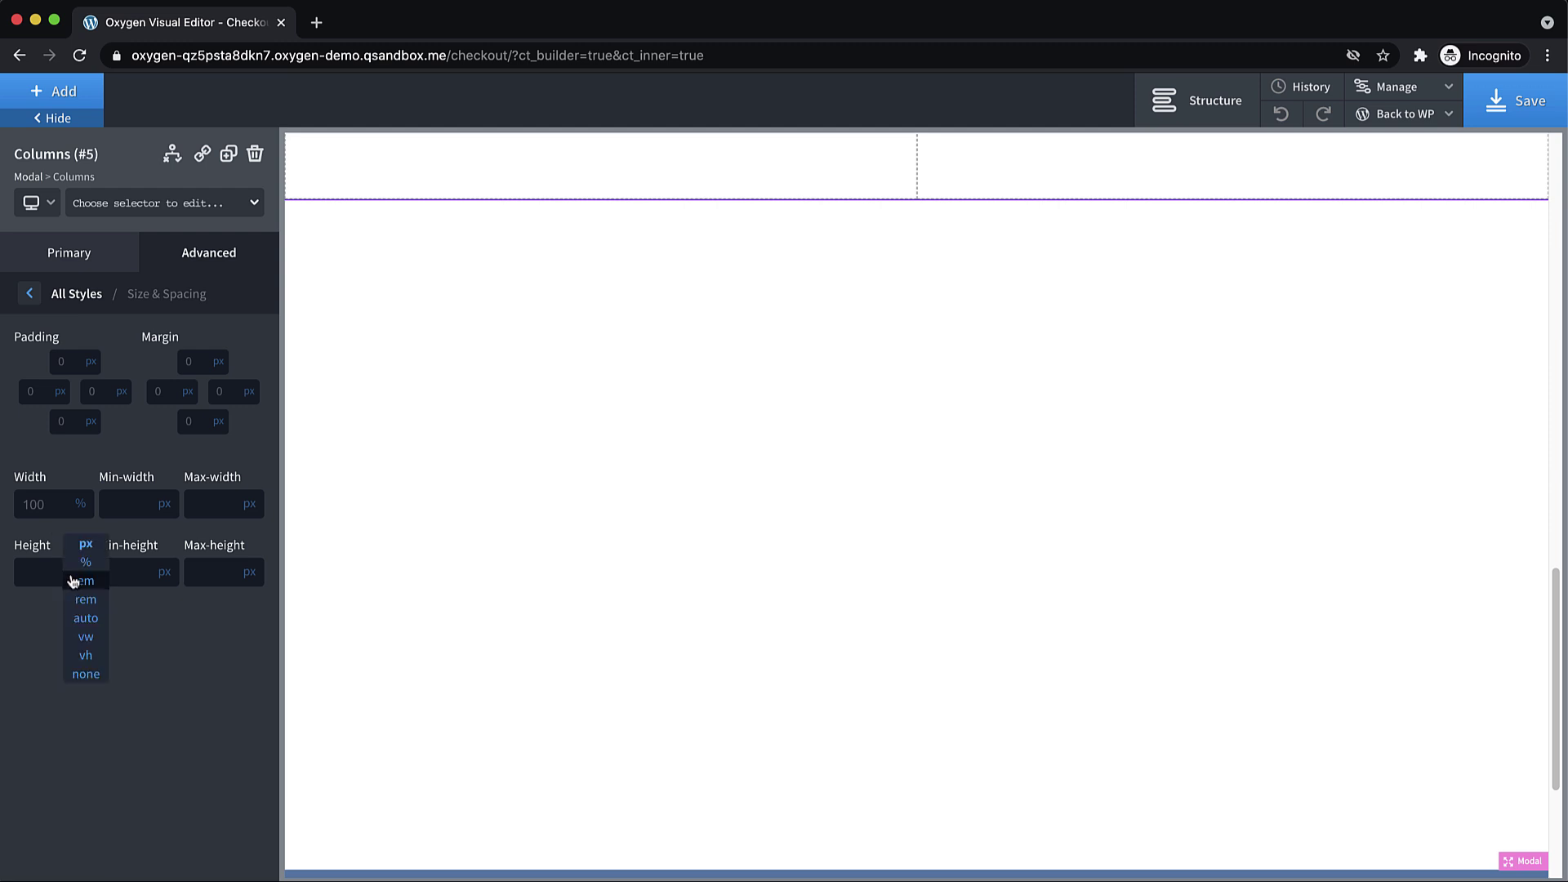
left_click(86, 563)
left_click(16, 574)
type("100")
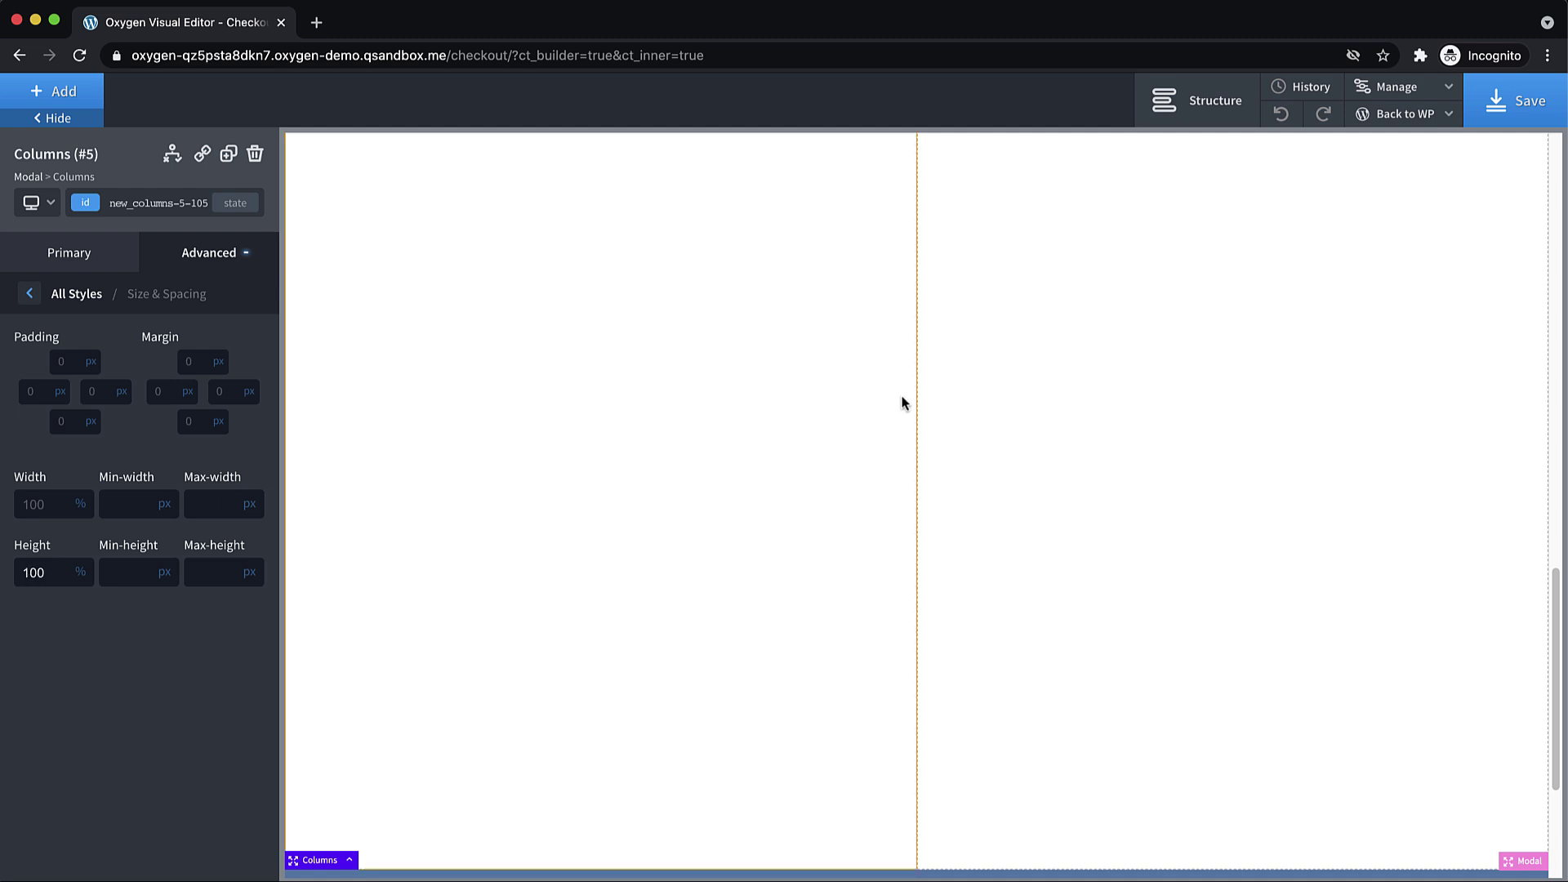
left_click(1061, 443)
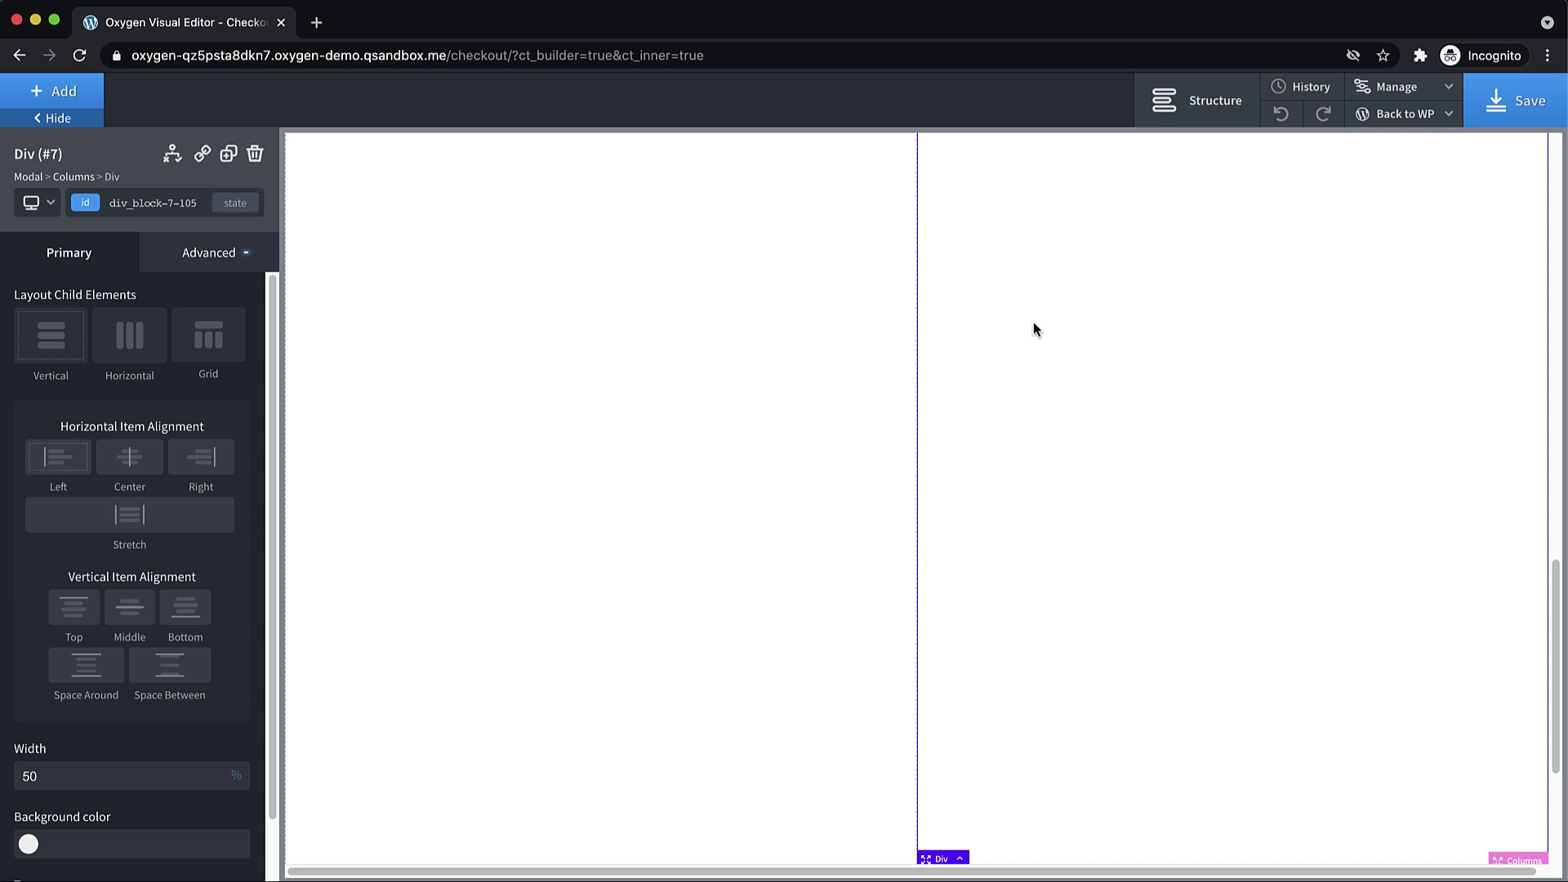
- Upload the beach photo and use it as the right column's background image
left_click(221, 259)
left_click(164, 308)
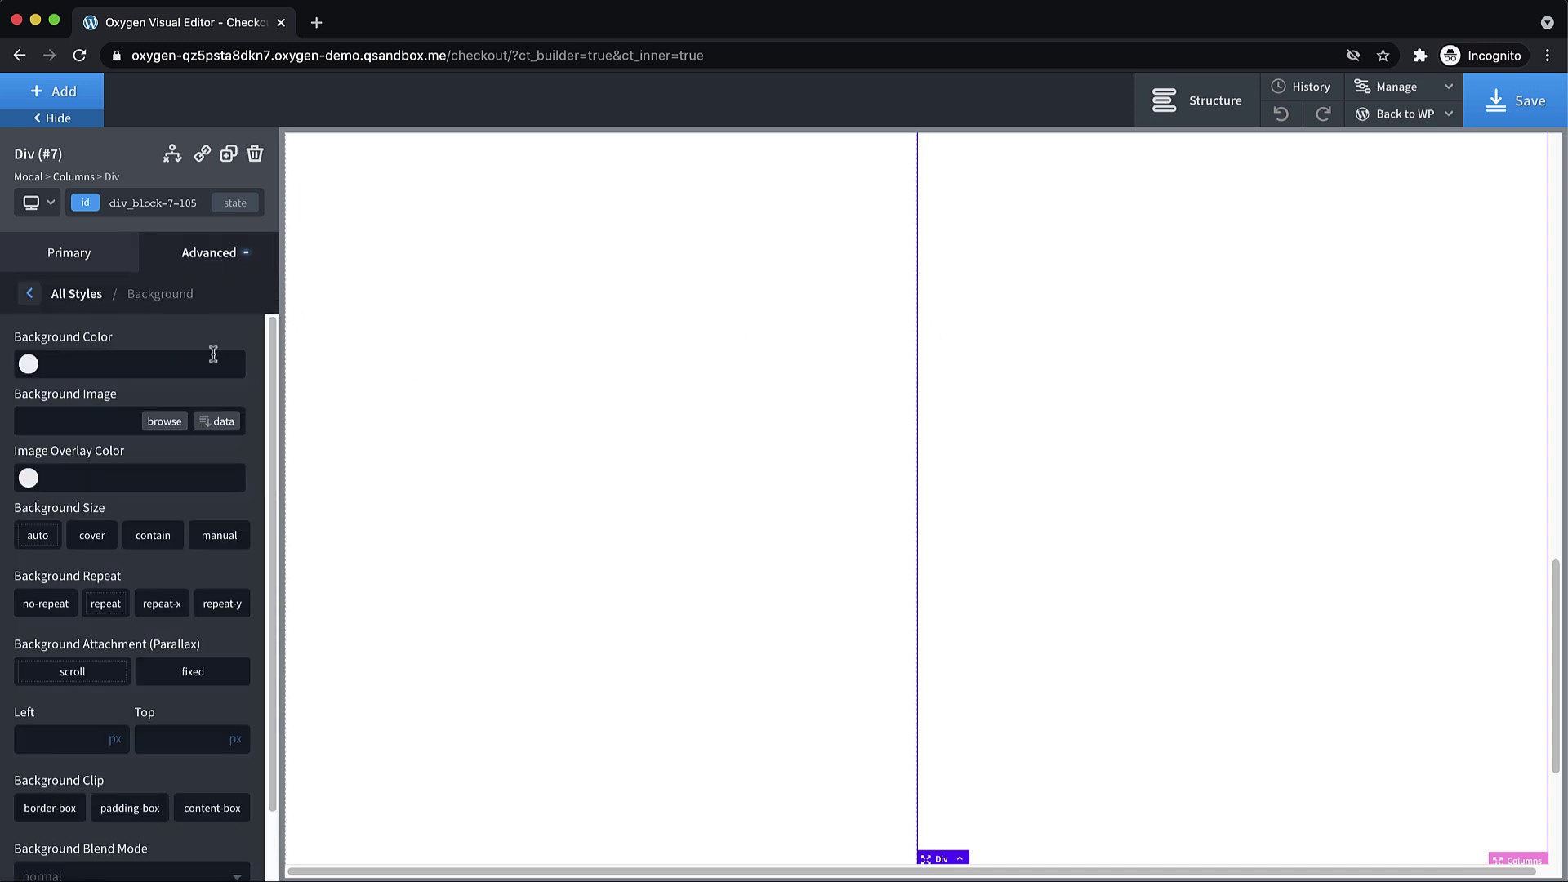
left_click(164, 421)
left_click(169, 163)
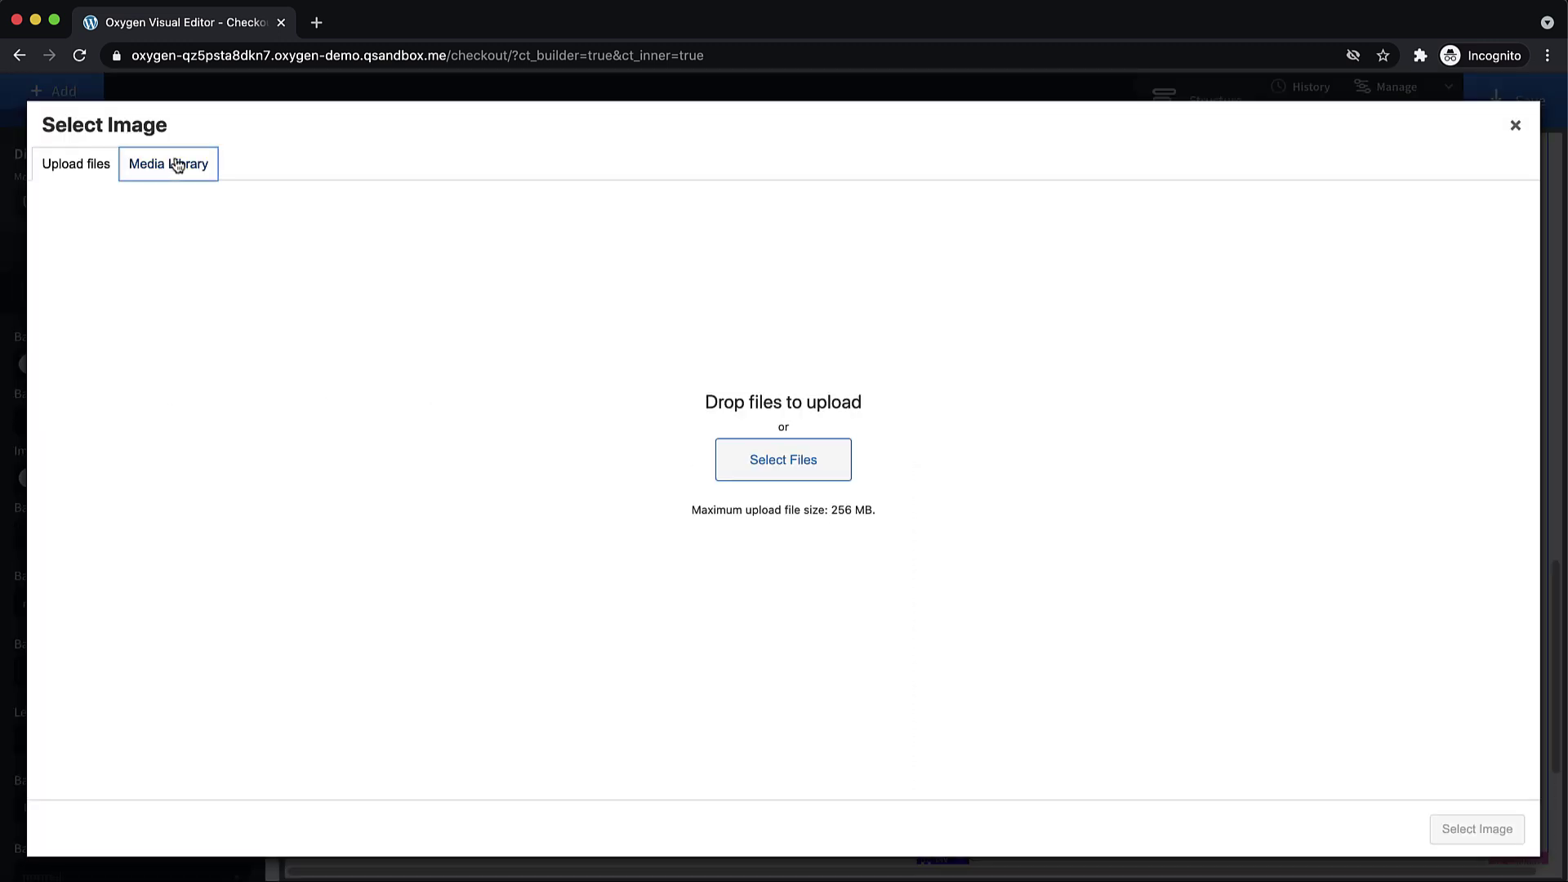
scroll(711, 299, "down", 5)
left_click(116, 160)
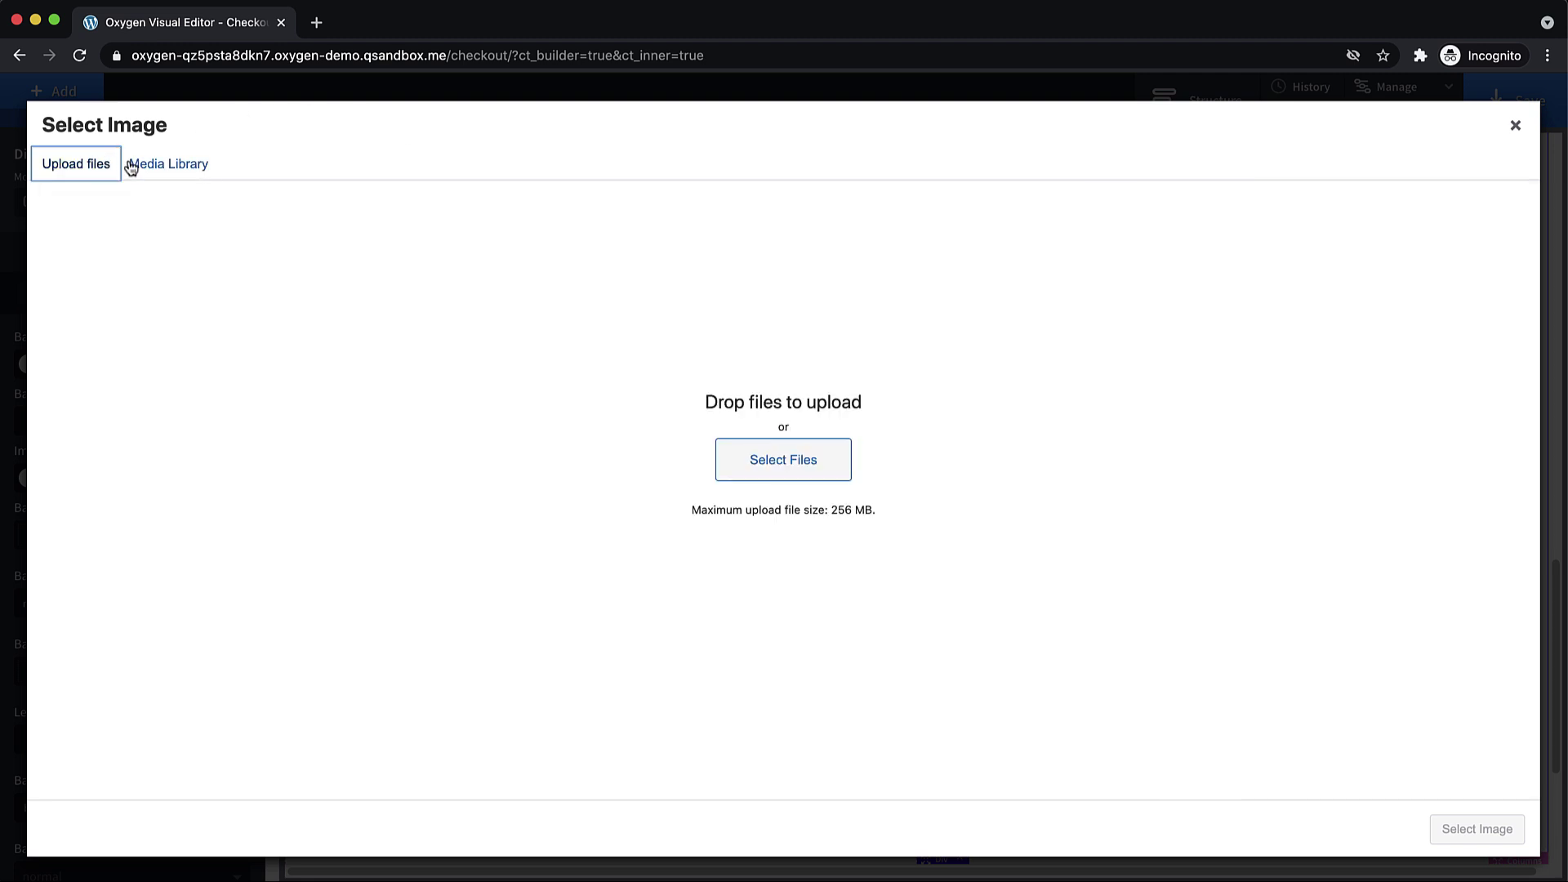
left_click(786, 458)
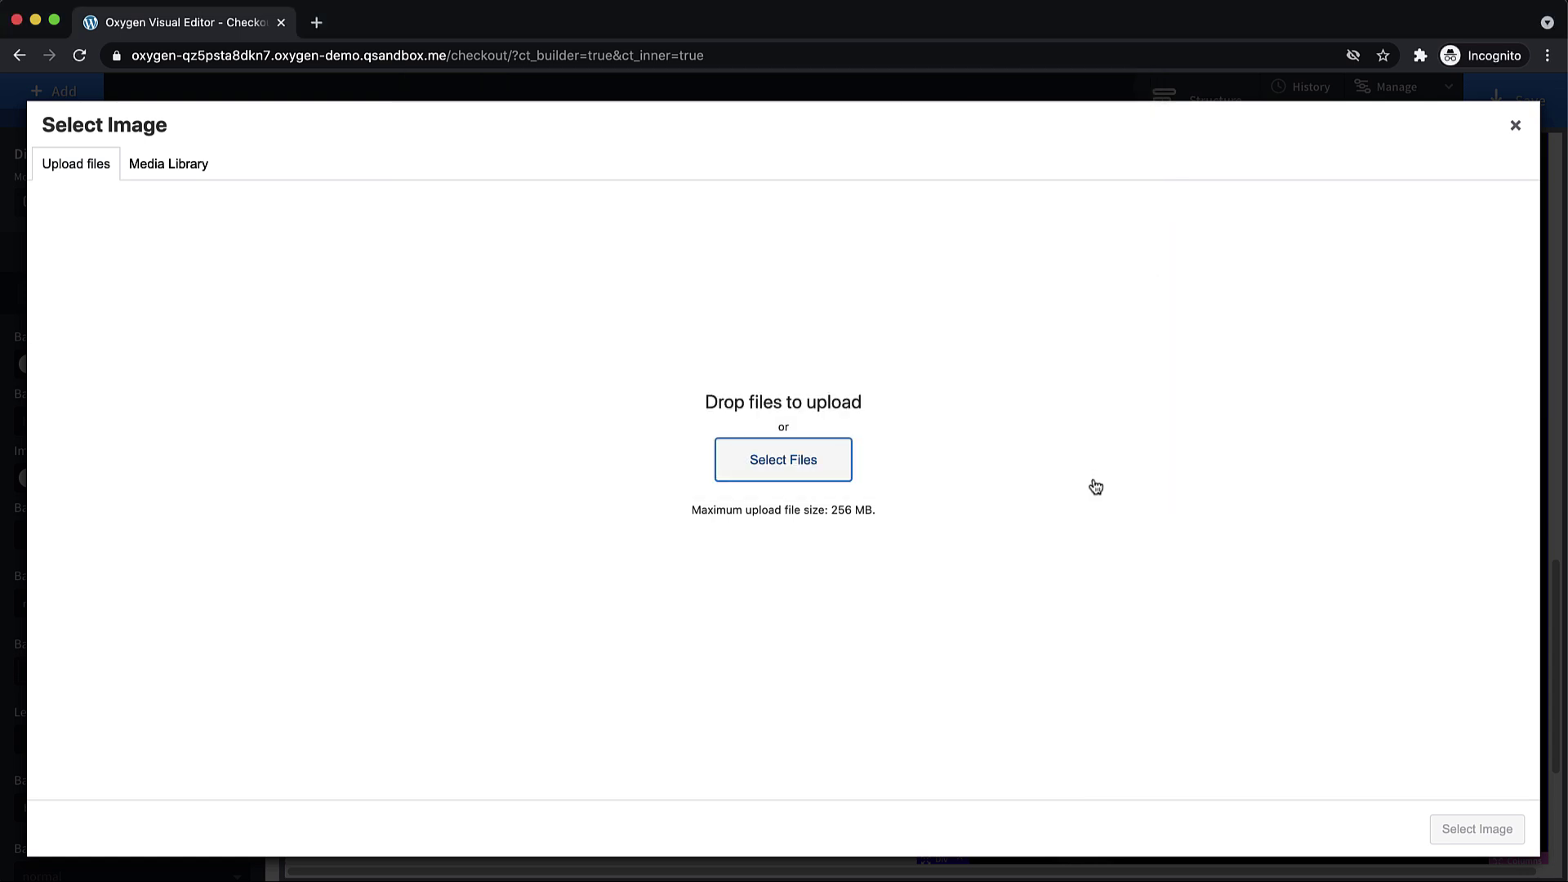
left_click(1477, 828)
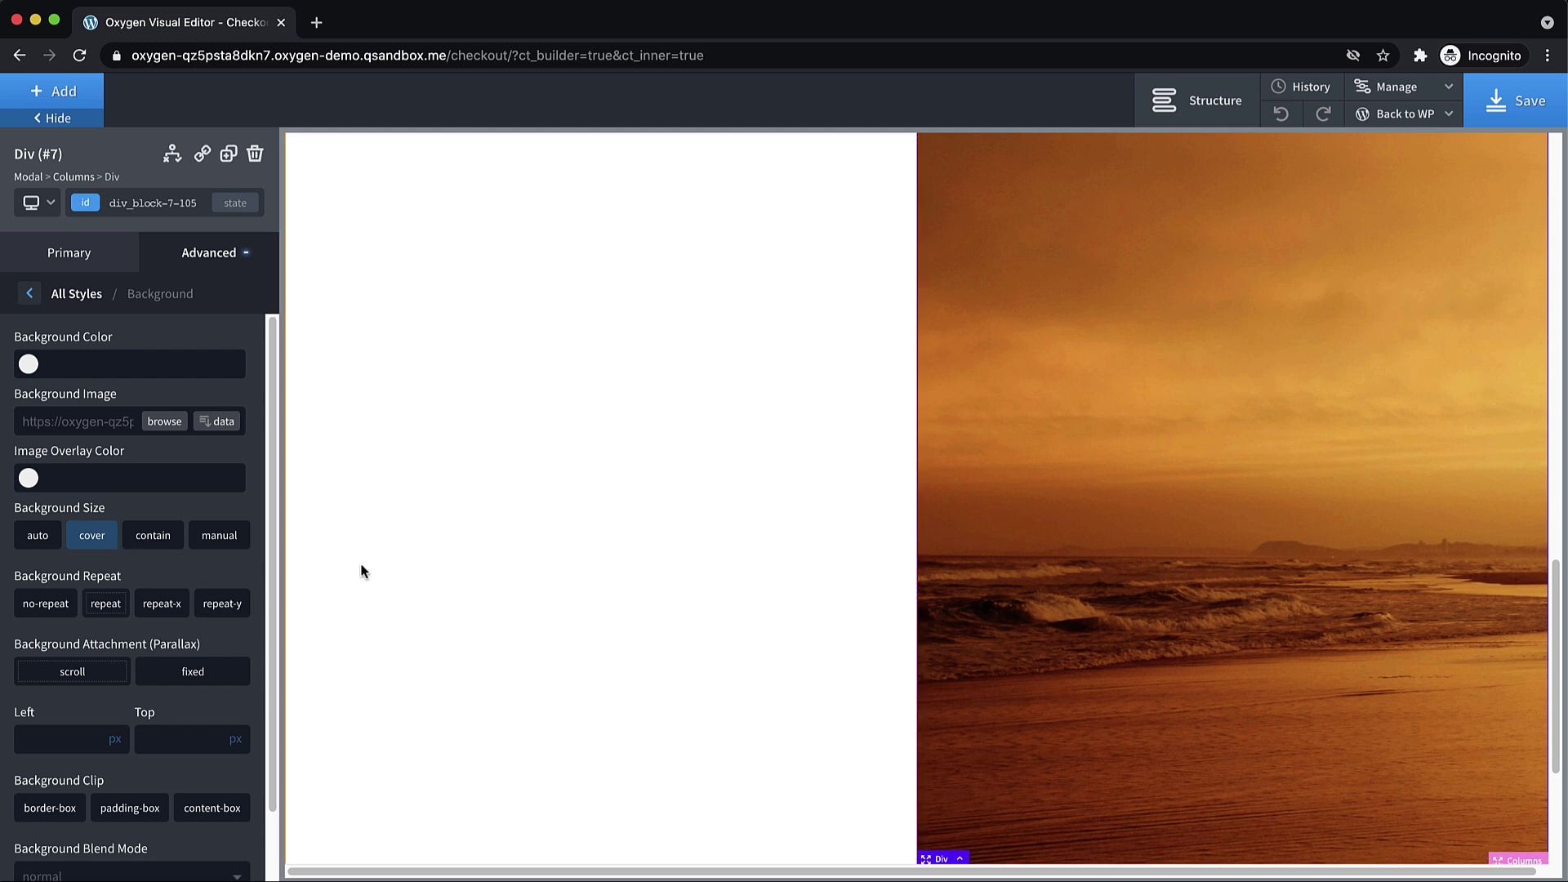
- Offset the right column's background image 50% from the left
left_click(116, 739)
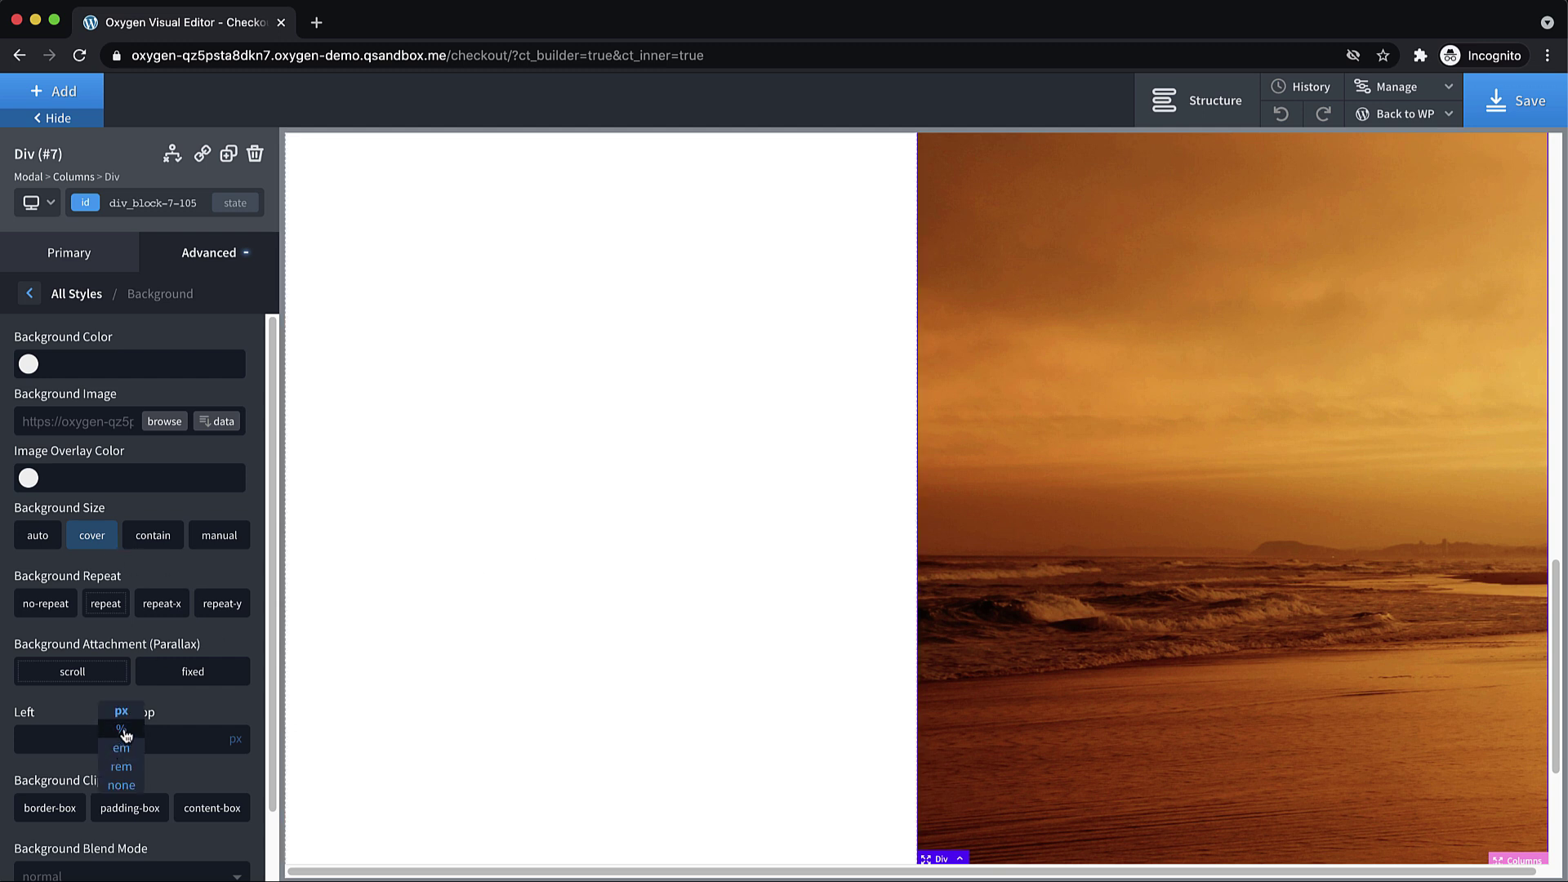
left_click(119, 753)
left_click(61, 748)
type("50")
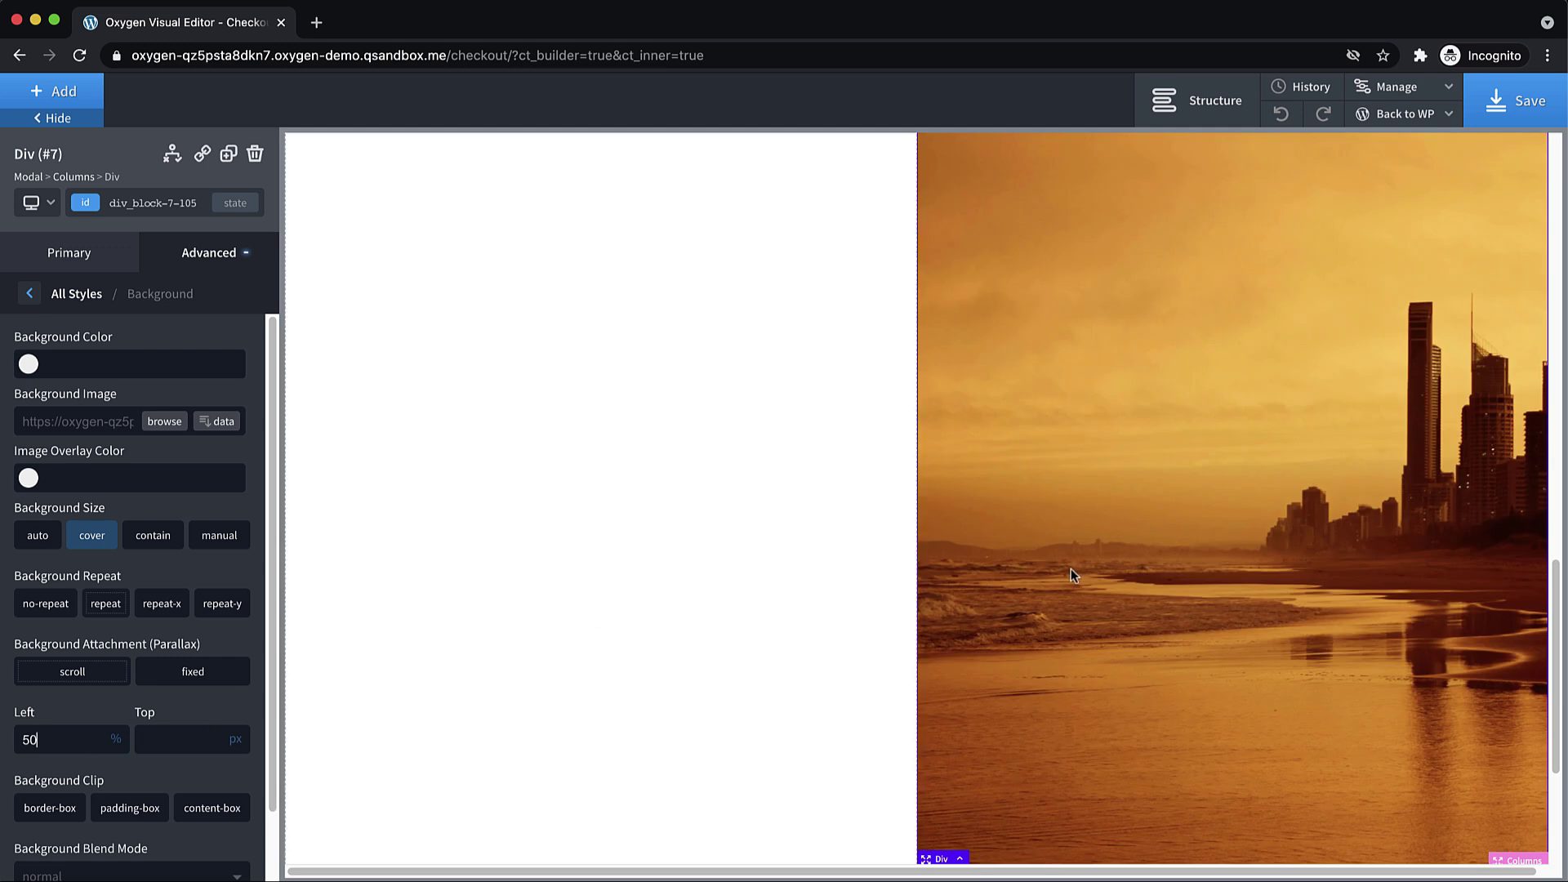
left_click(691, 516)
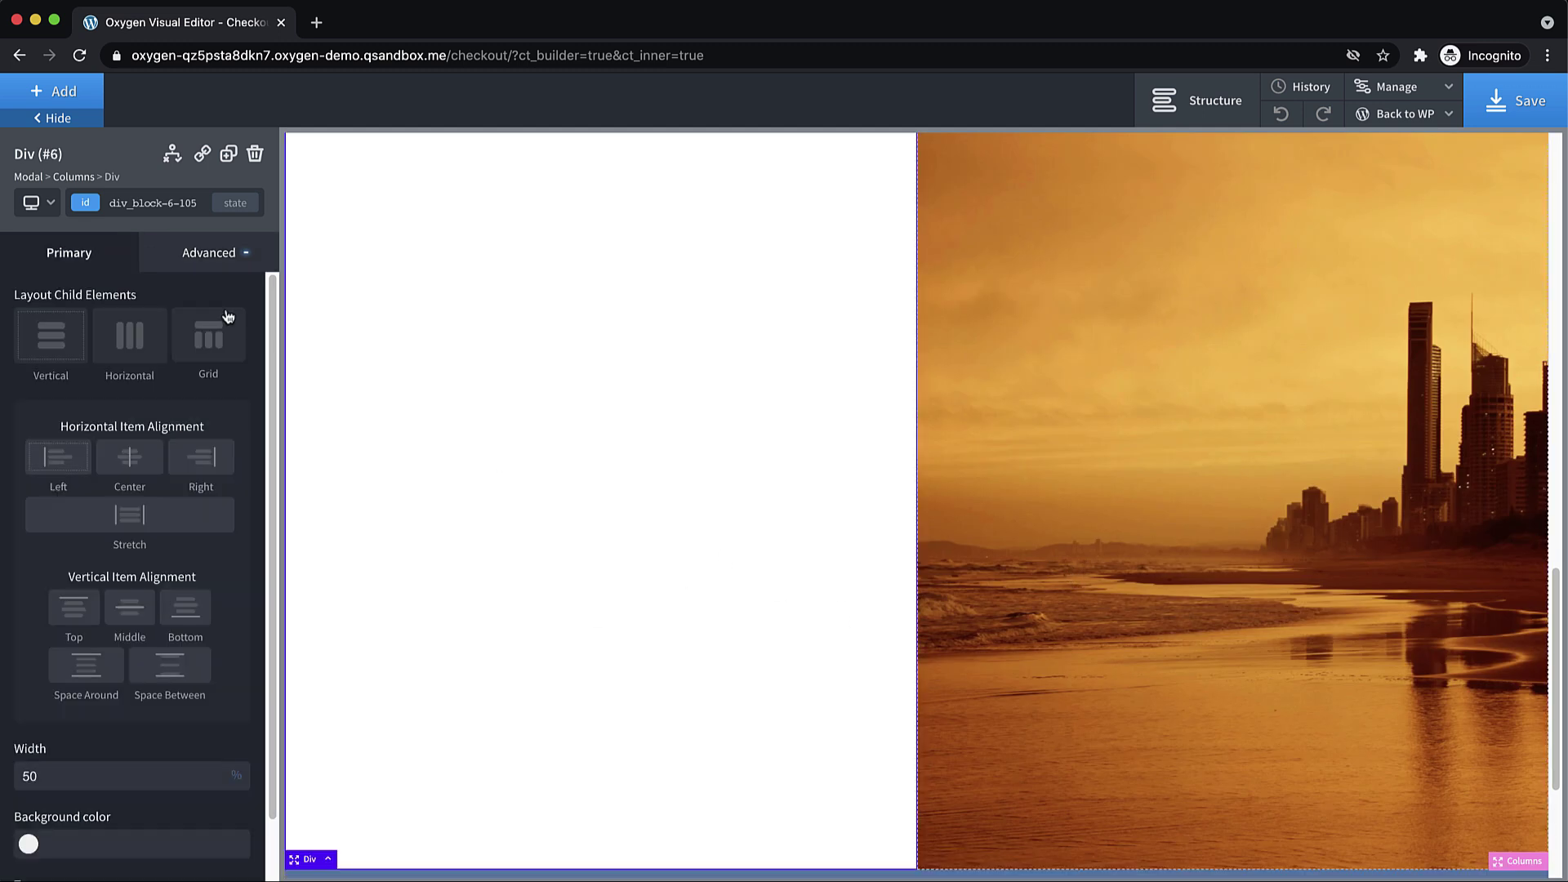
- Pad the left column 32px on the sides and 64px top and bottom
left_click(215, 256)
left_click(161, 358)
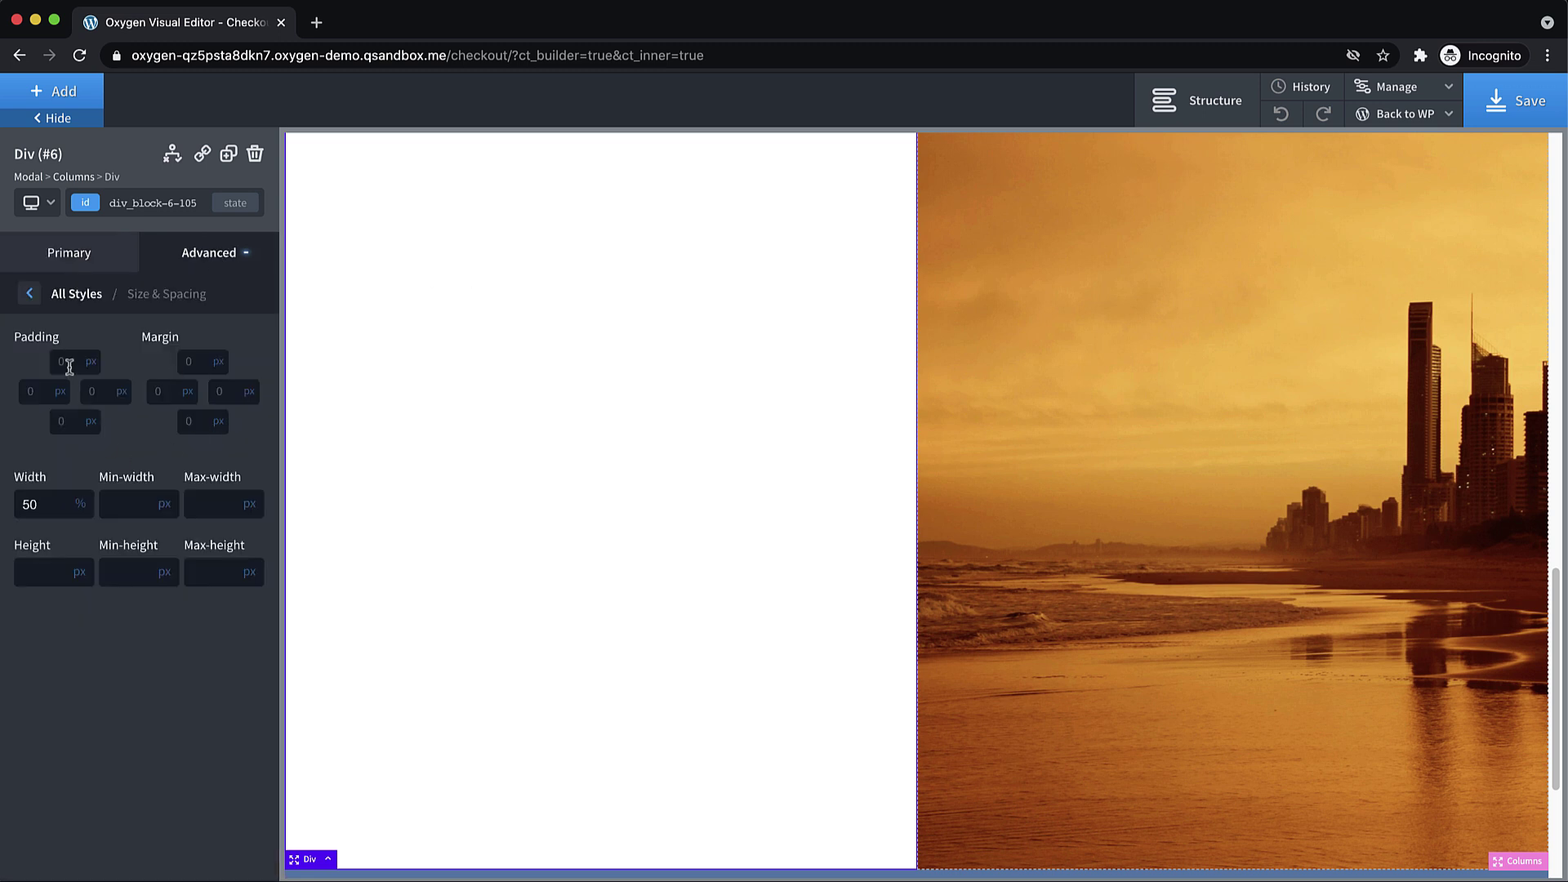
type("32")
left_click(82, 445)
type("64")
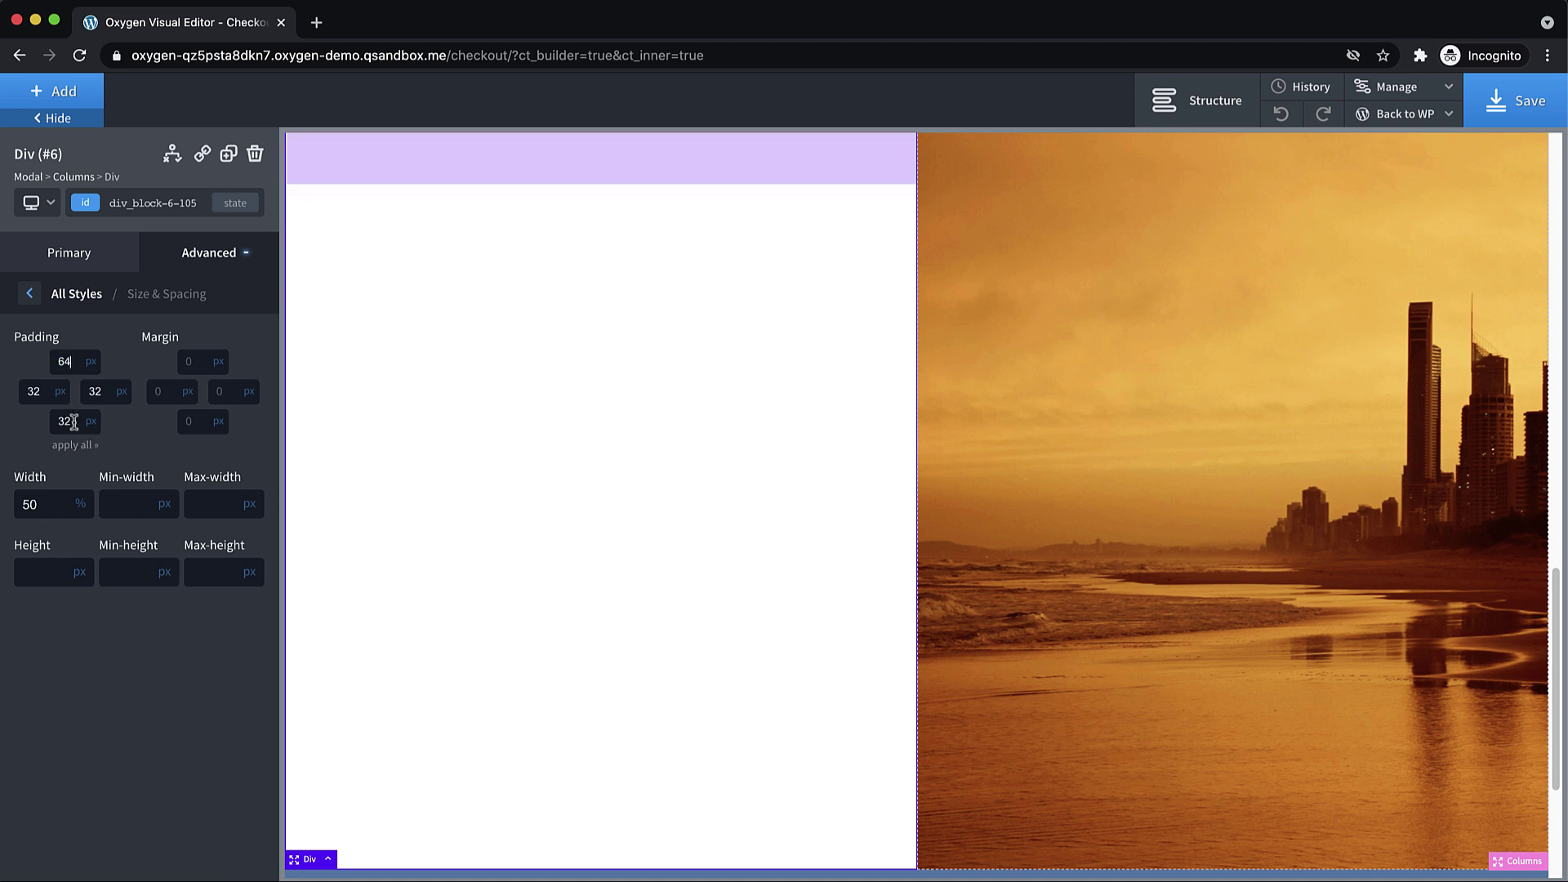
double_click(73, 421)
type("64")
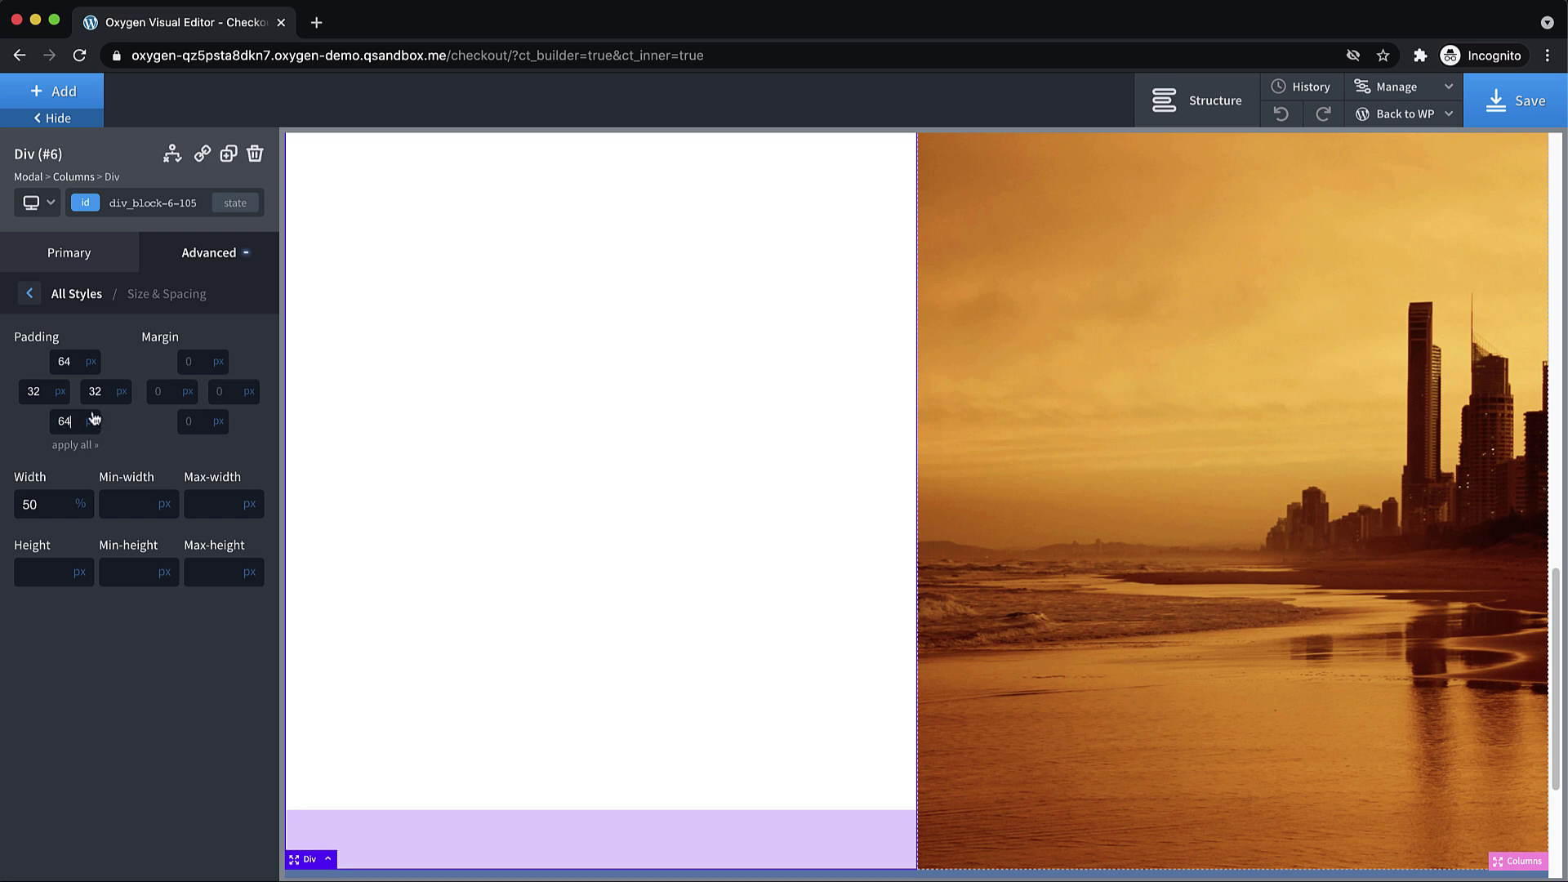
- Add an h2 heading reading 'Thanks for being a customer!' to the left column
left_click(75, 98)
left_click(73, 419)
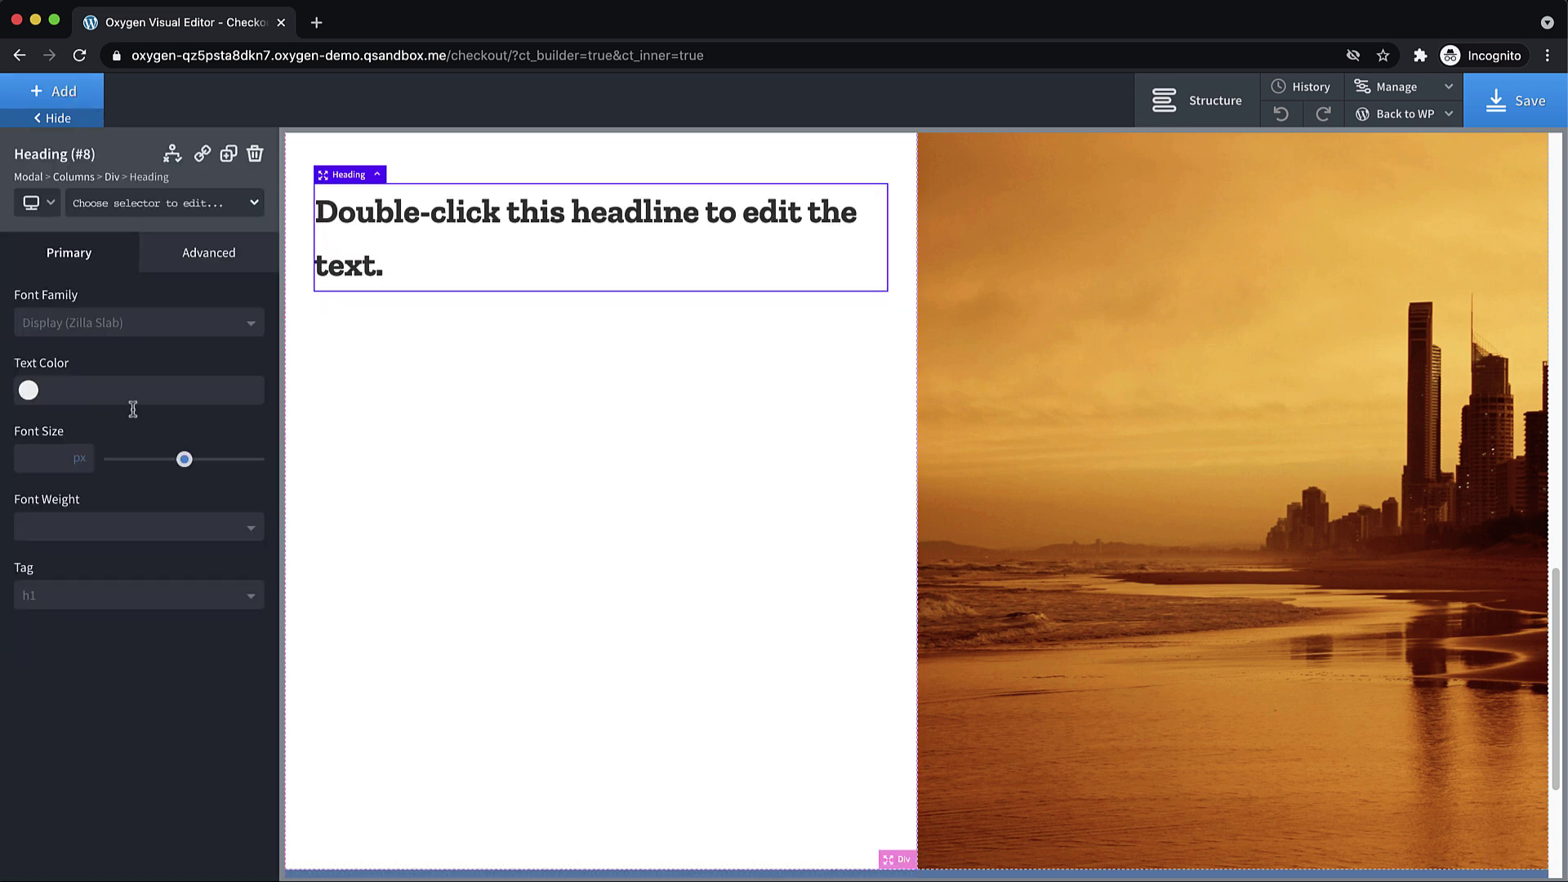
left_click(67, 586)
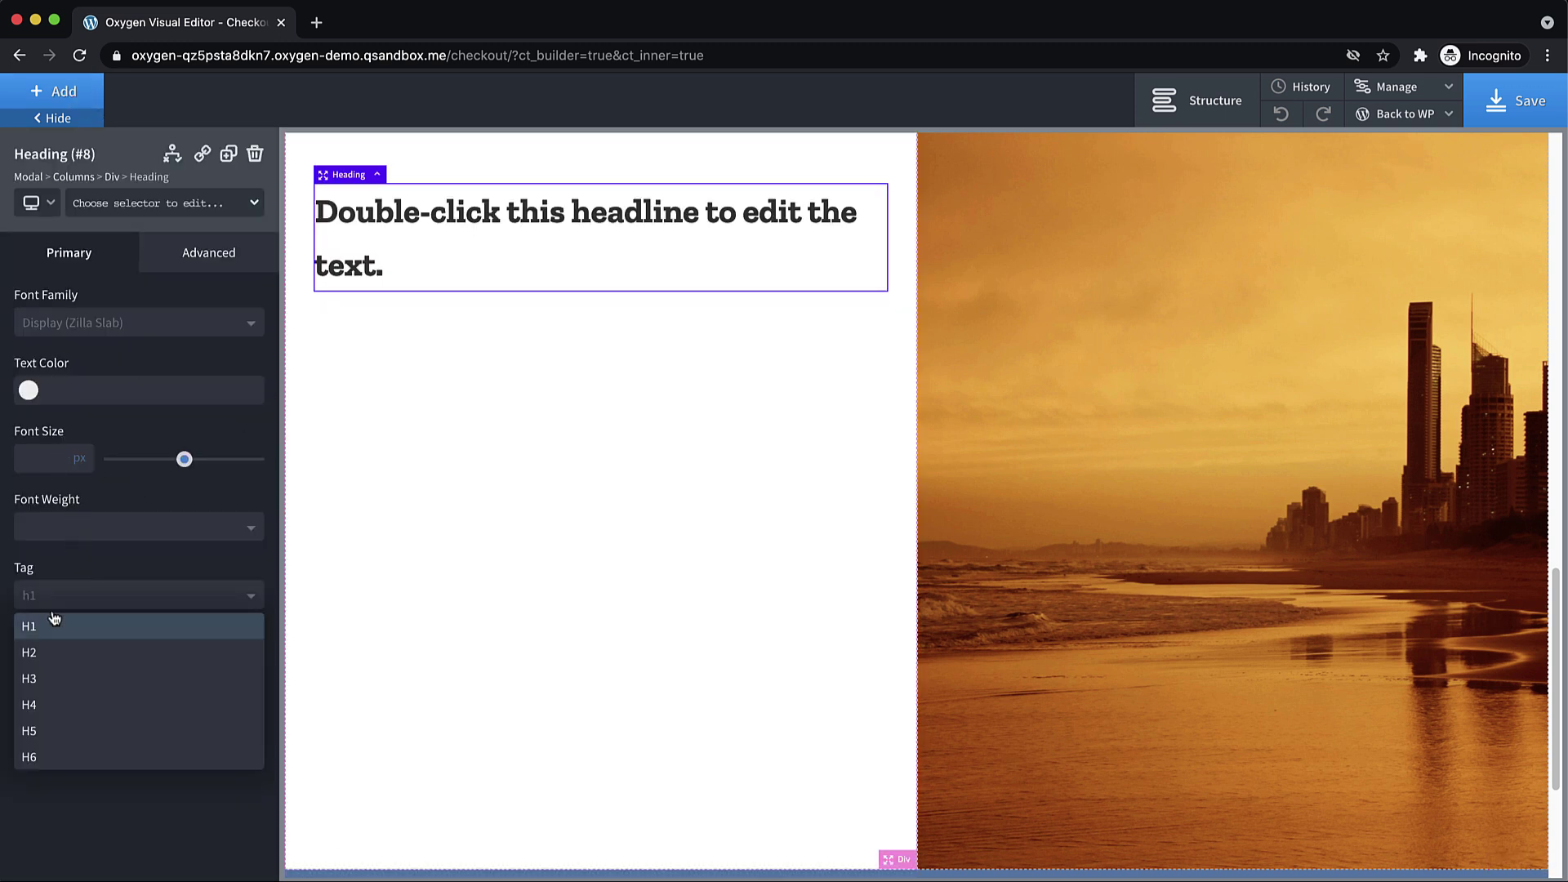
left_click(43, 649)
double_click(538, 219)
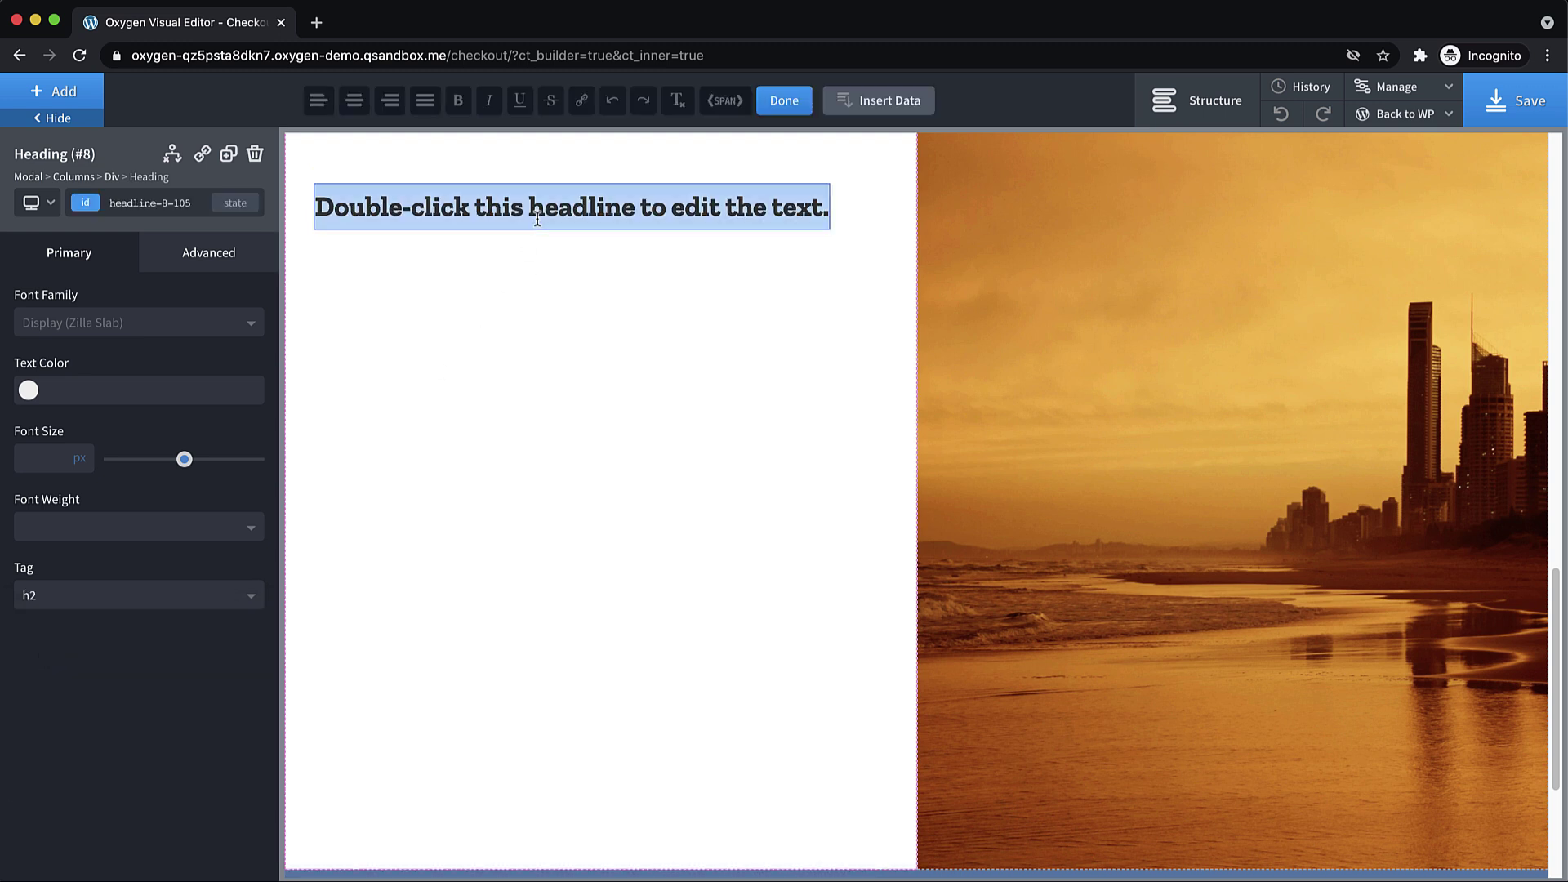
type("Thanks for ")
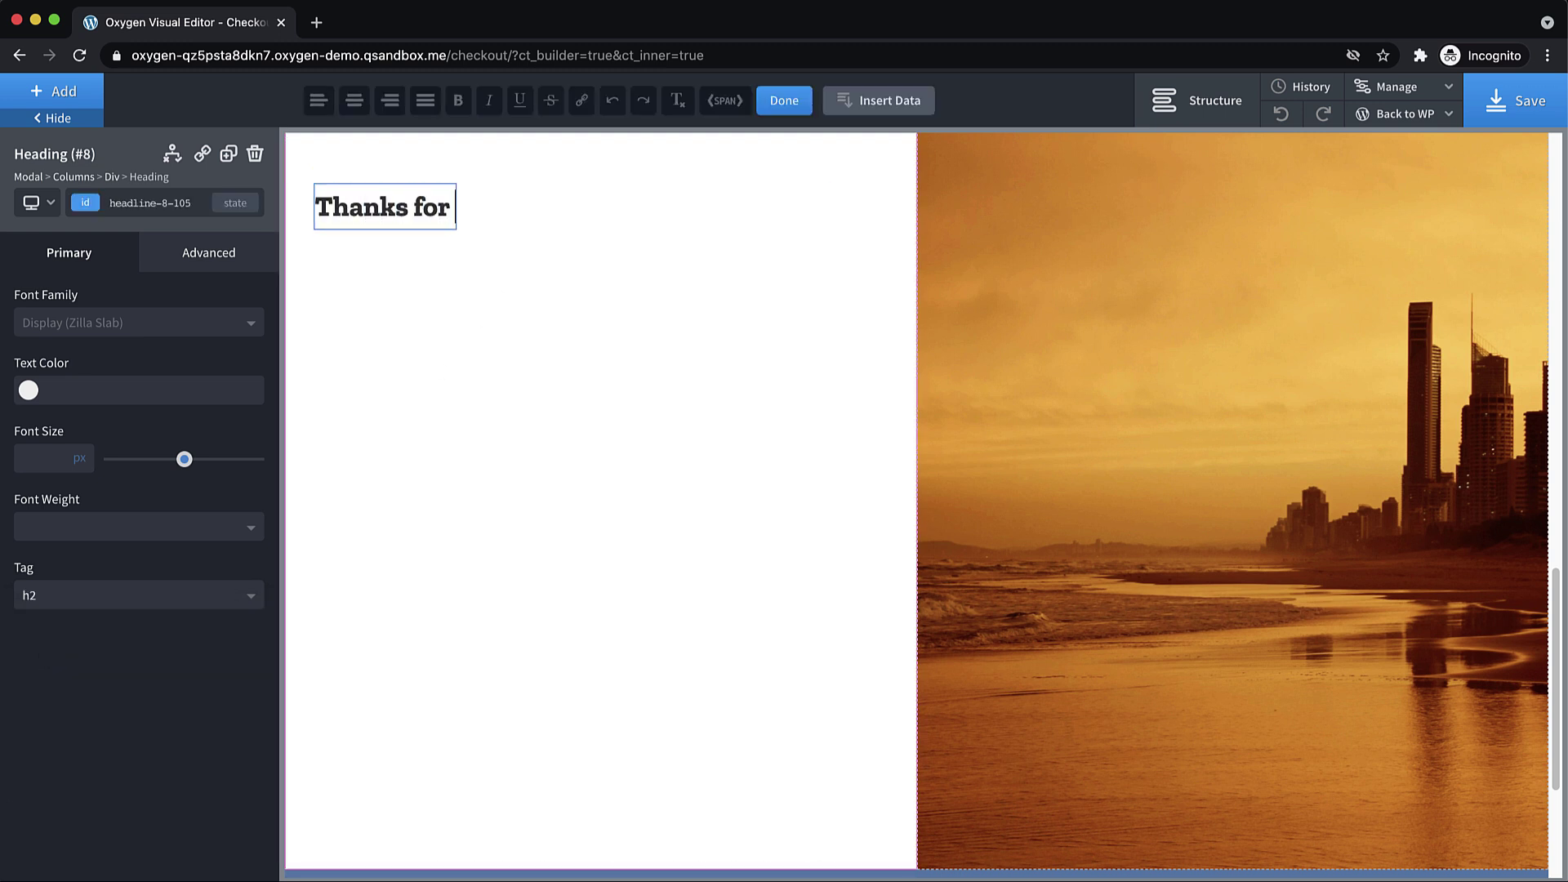
type("being a customer!")
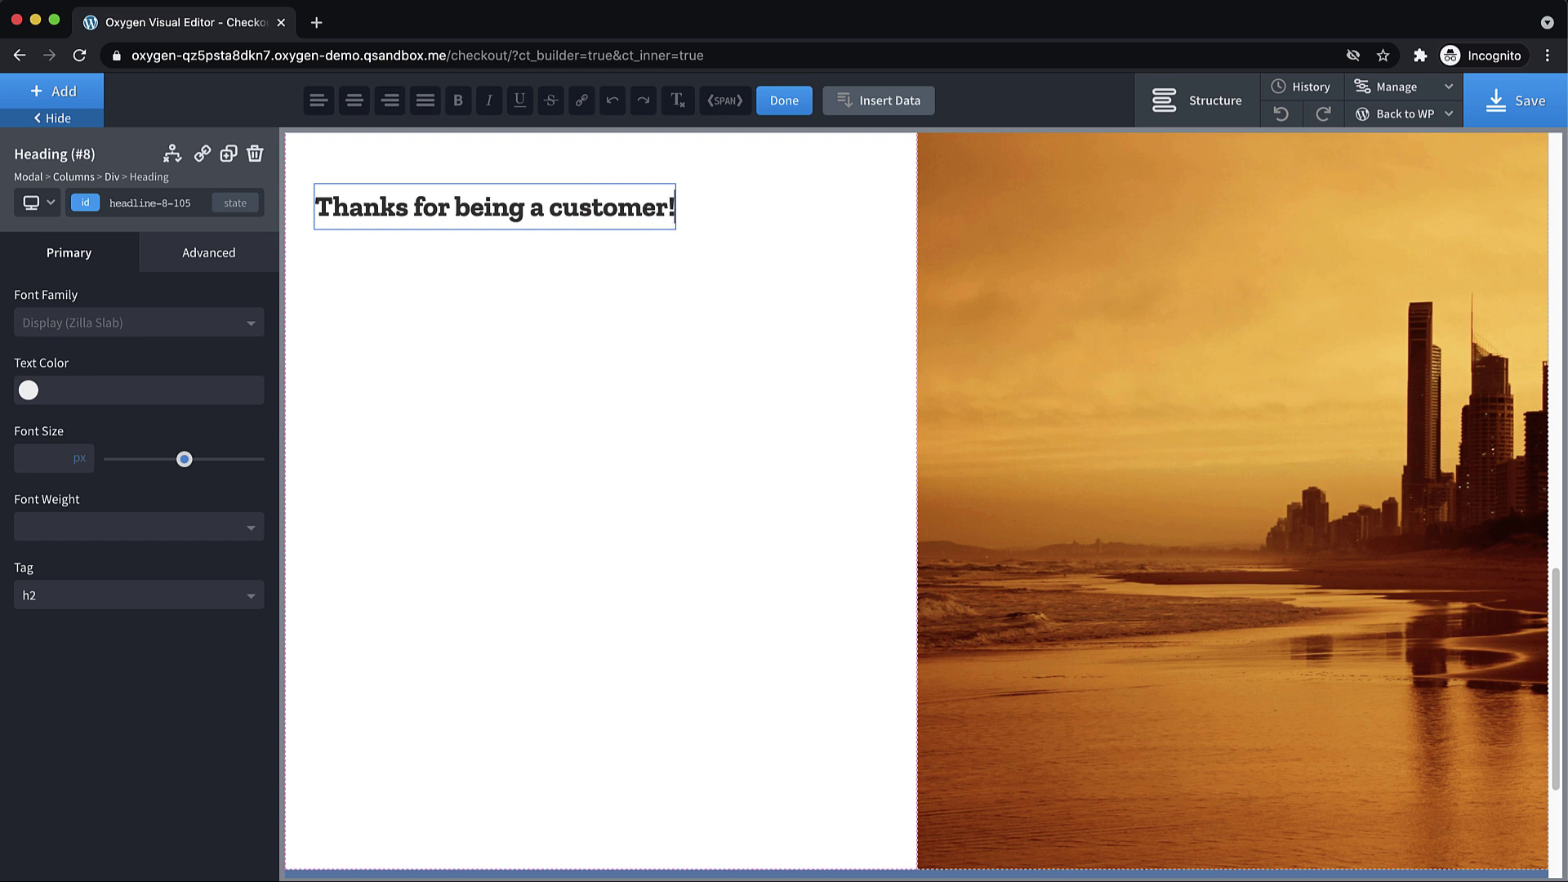
left_click(55, 93)
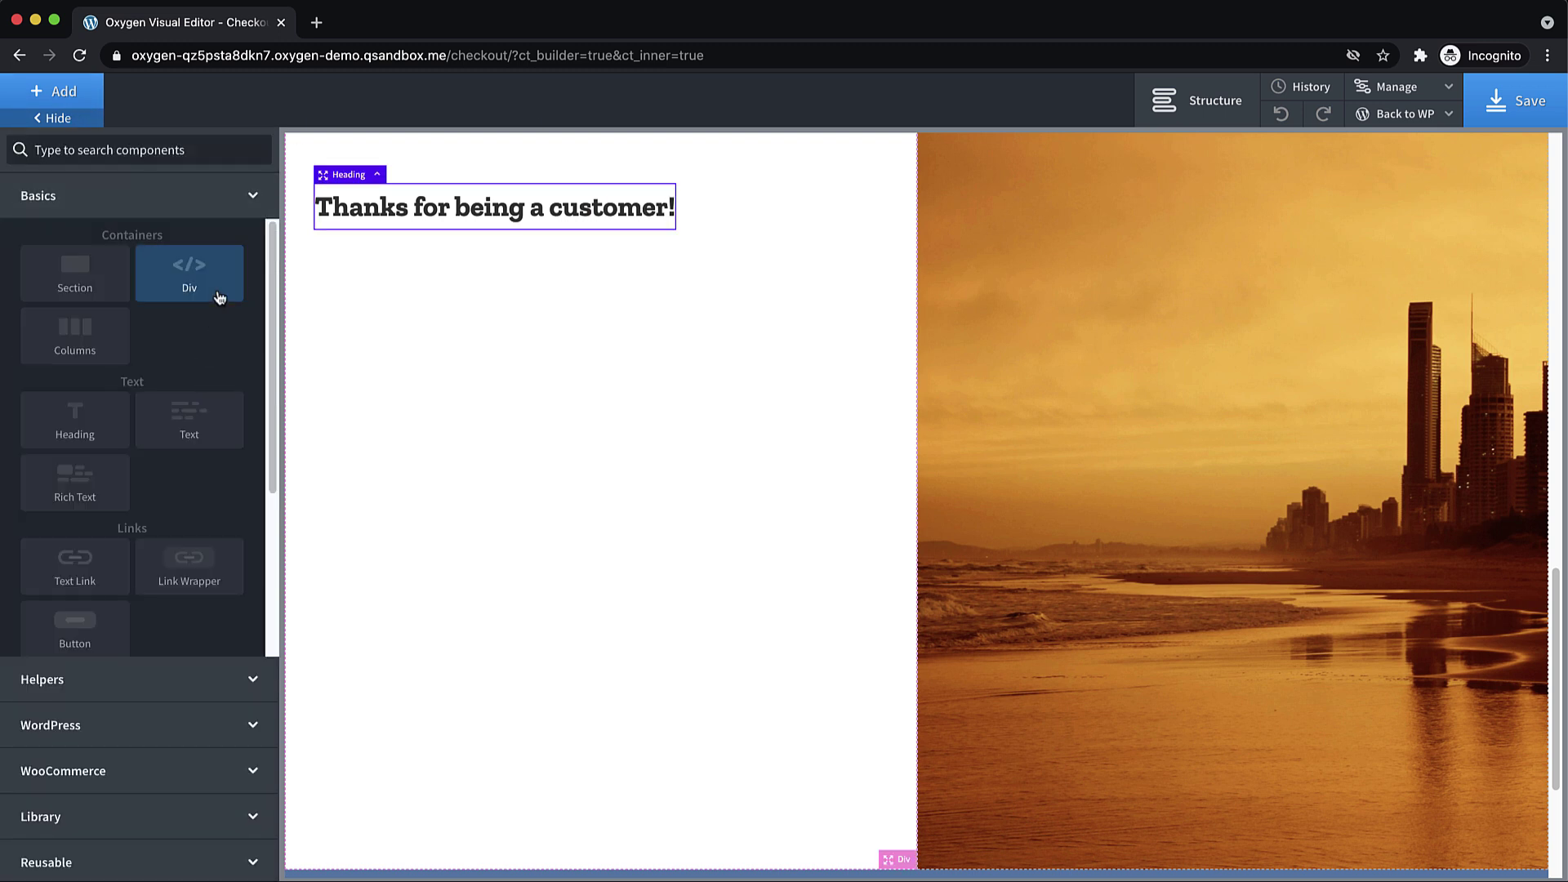
- Insert a div under the heading with a 1px dashed red border and 16px radius
left_click(218, 294)
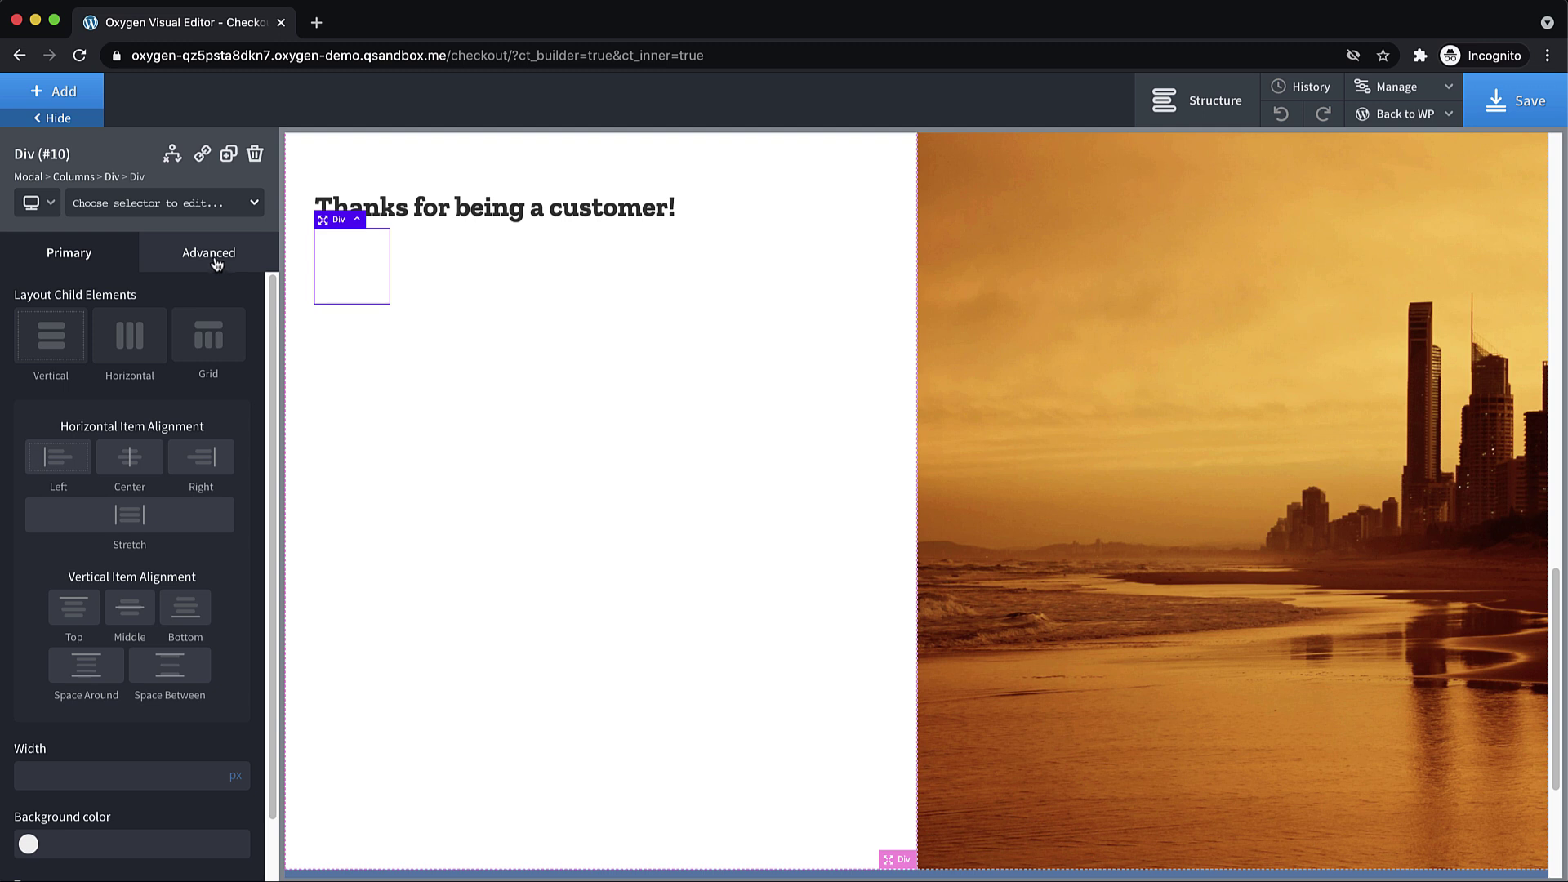
left_click(217, 263)
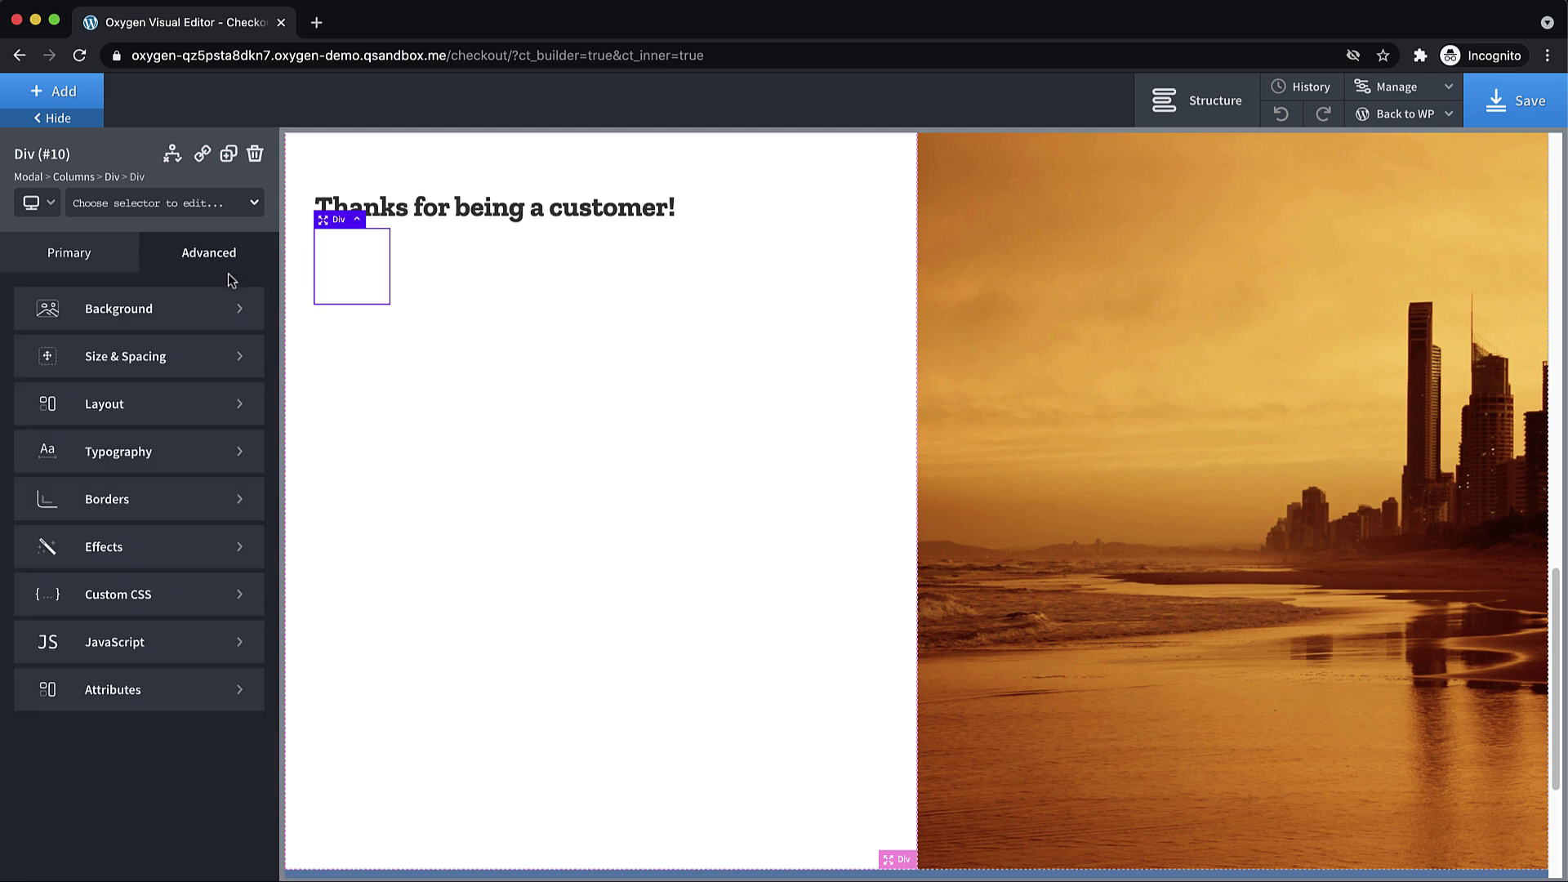
left_click(167, 498)
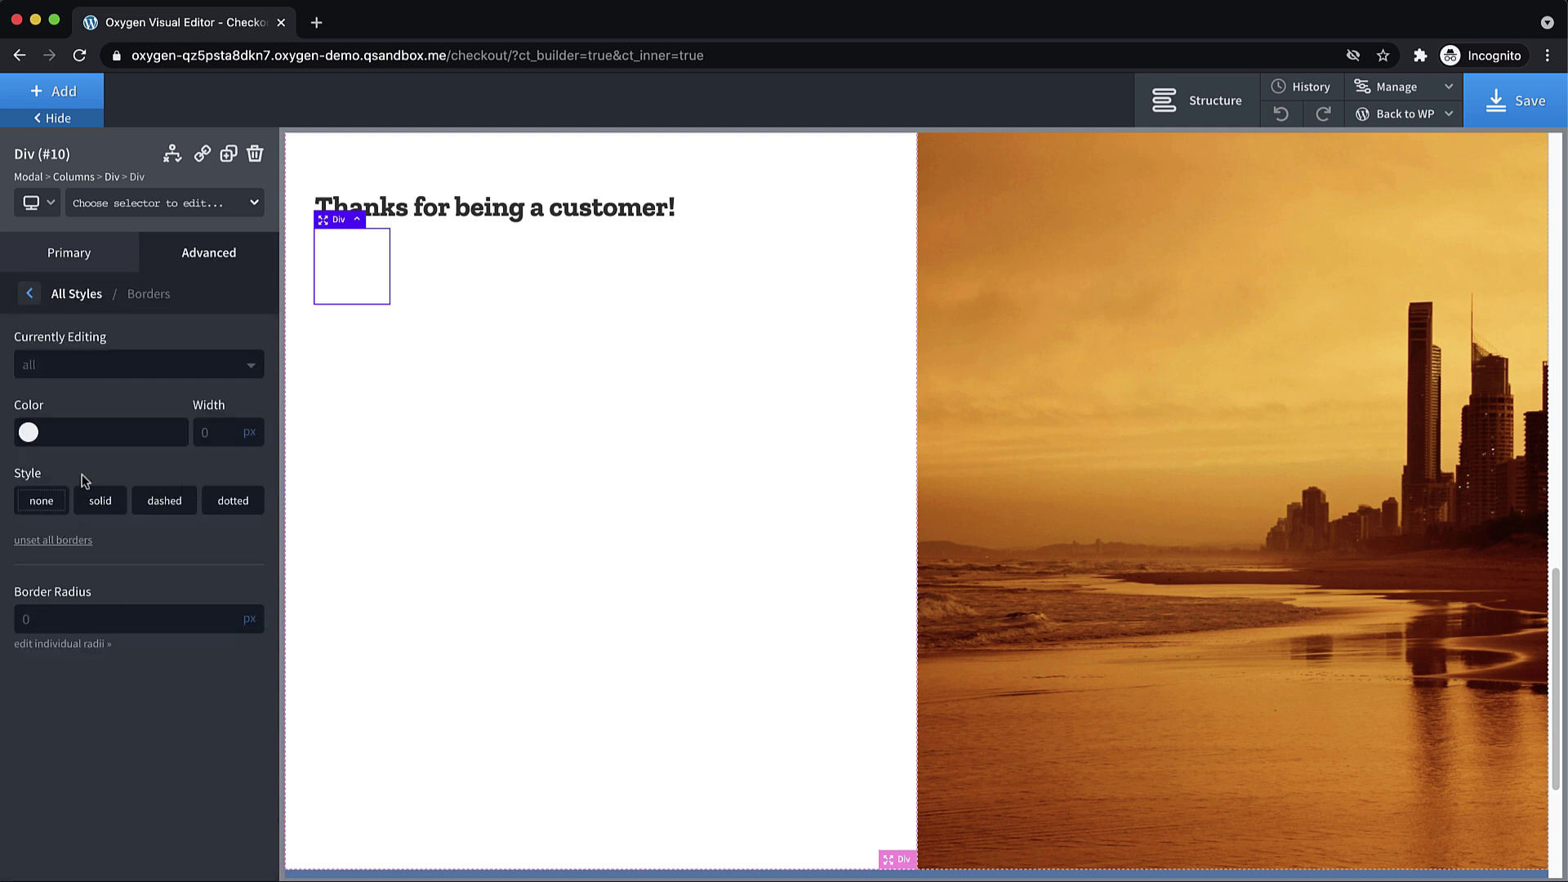
left_click(167, 506)
left_click(27, 432)
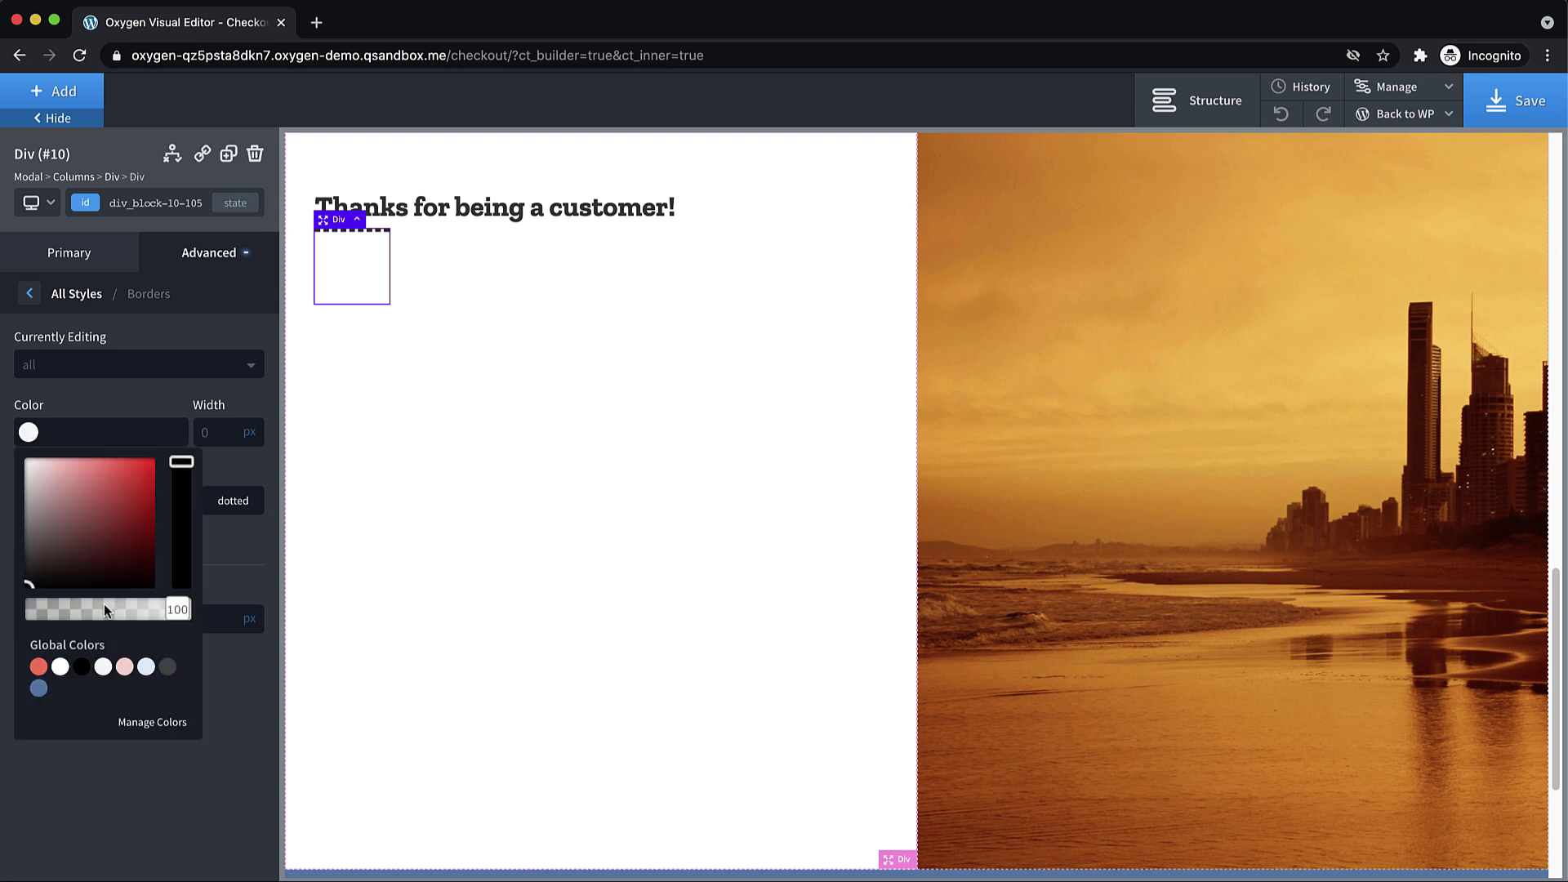
left_click(38, 666)
left_click(219, 433)
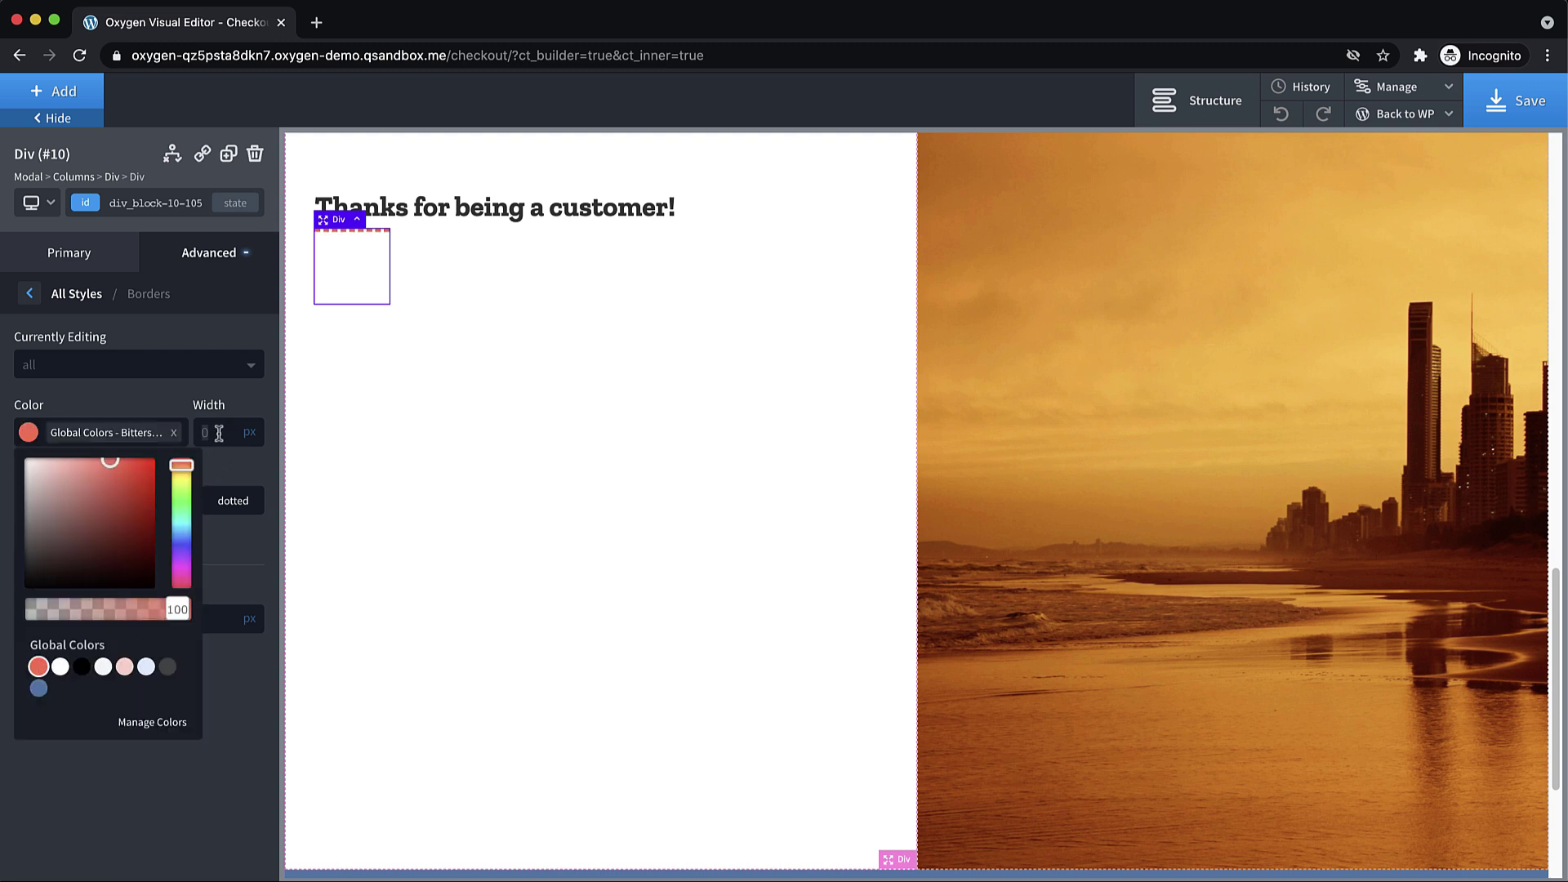
type("1")
left_click(222, 474)
left_click(164, 501)
left_click(57, 622)
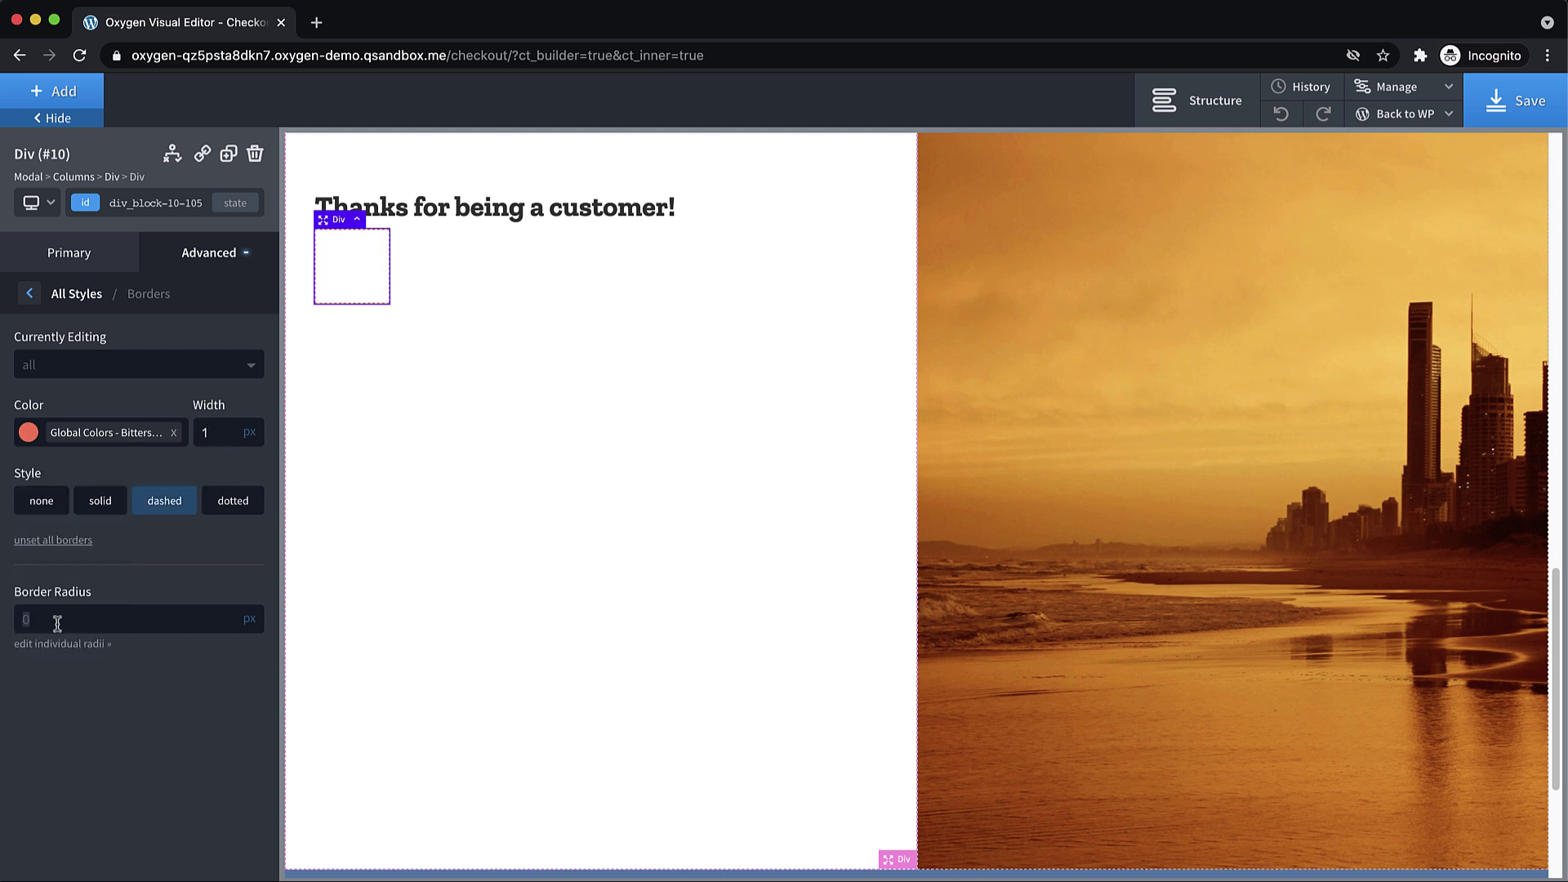
type("16")
- Add a text block reading 'DISCOUNT100' inside the dashed box
left_click(57, 91)
left_click(157, 448)
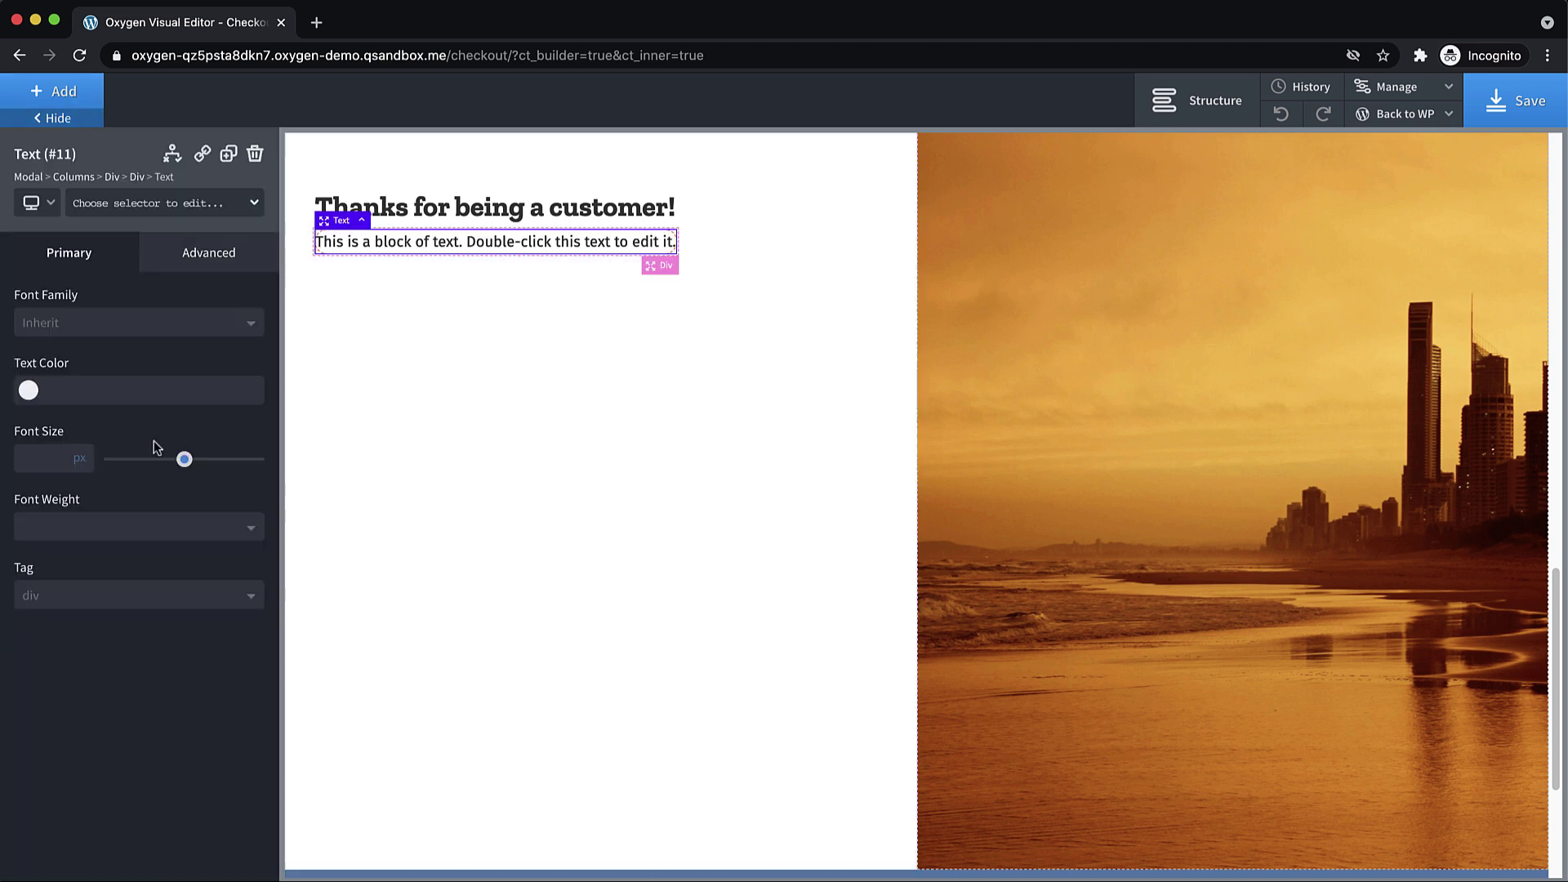
double_click(460, 241)
type("DISCOUNT100")
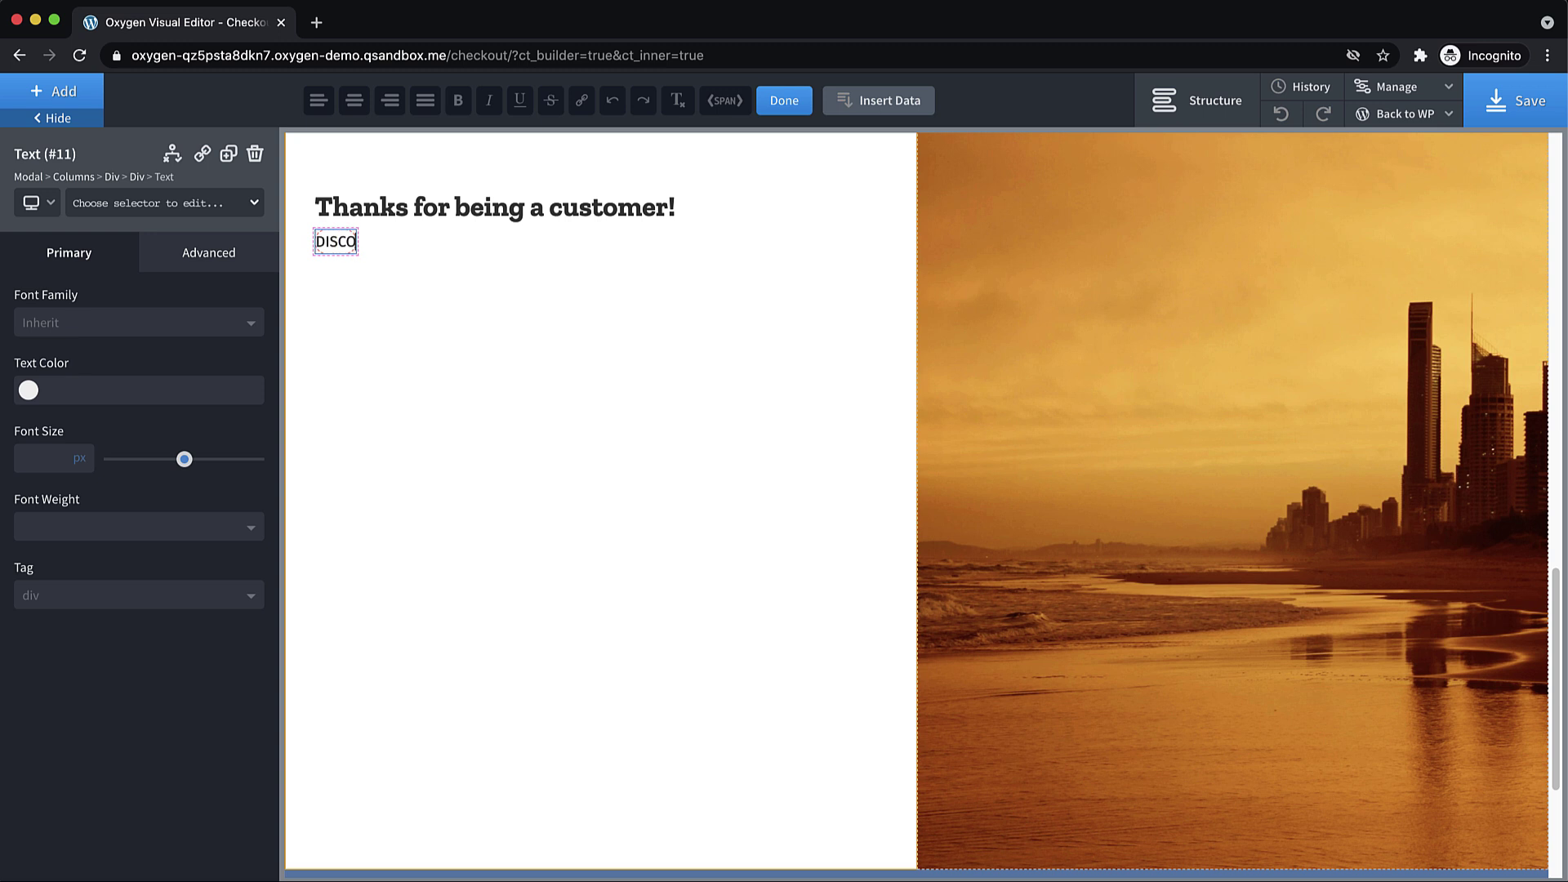
- Give the coupon box 16px padding on all sides
left_click(137, 176)
left_click(194, 251)
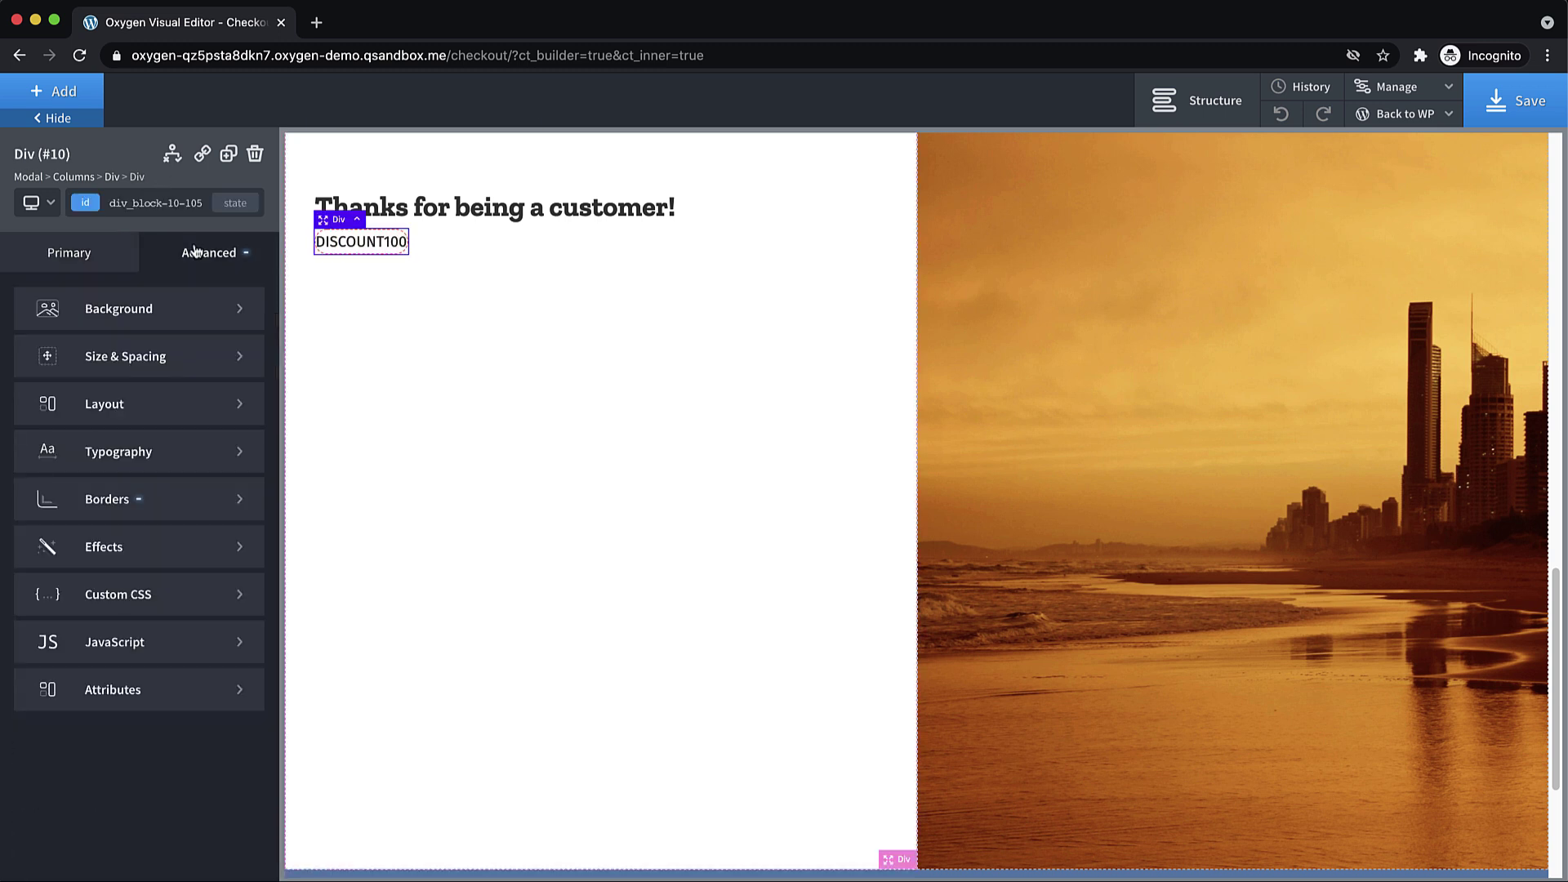
left_click(182, 356)
left_click(61, 361)
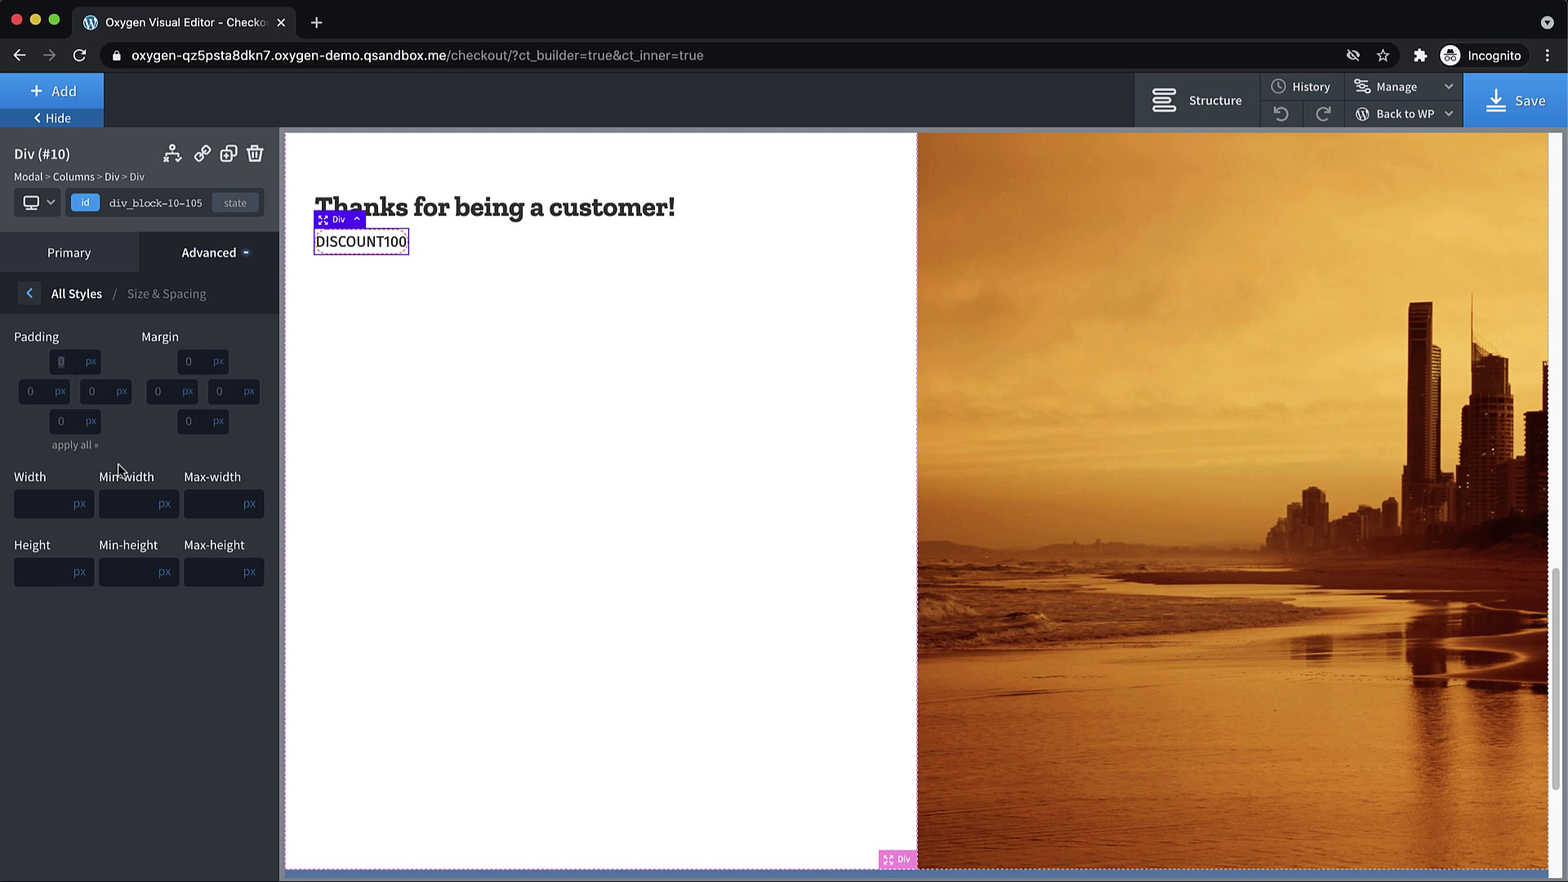
type("16")
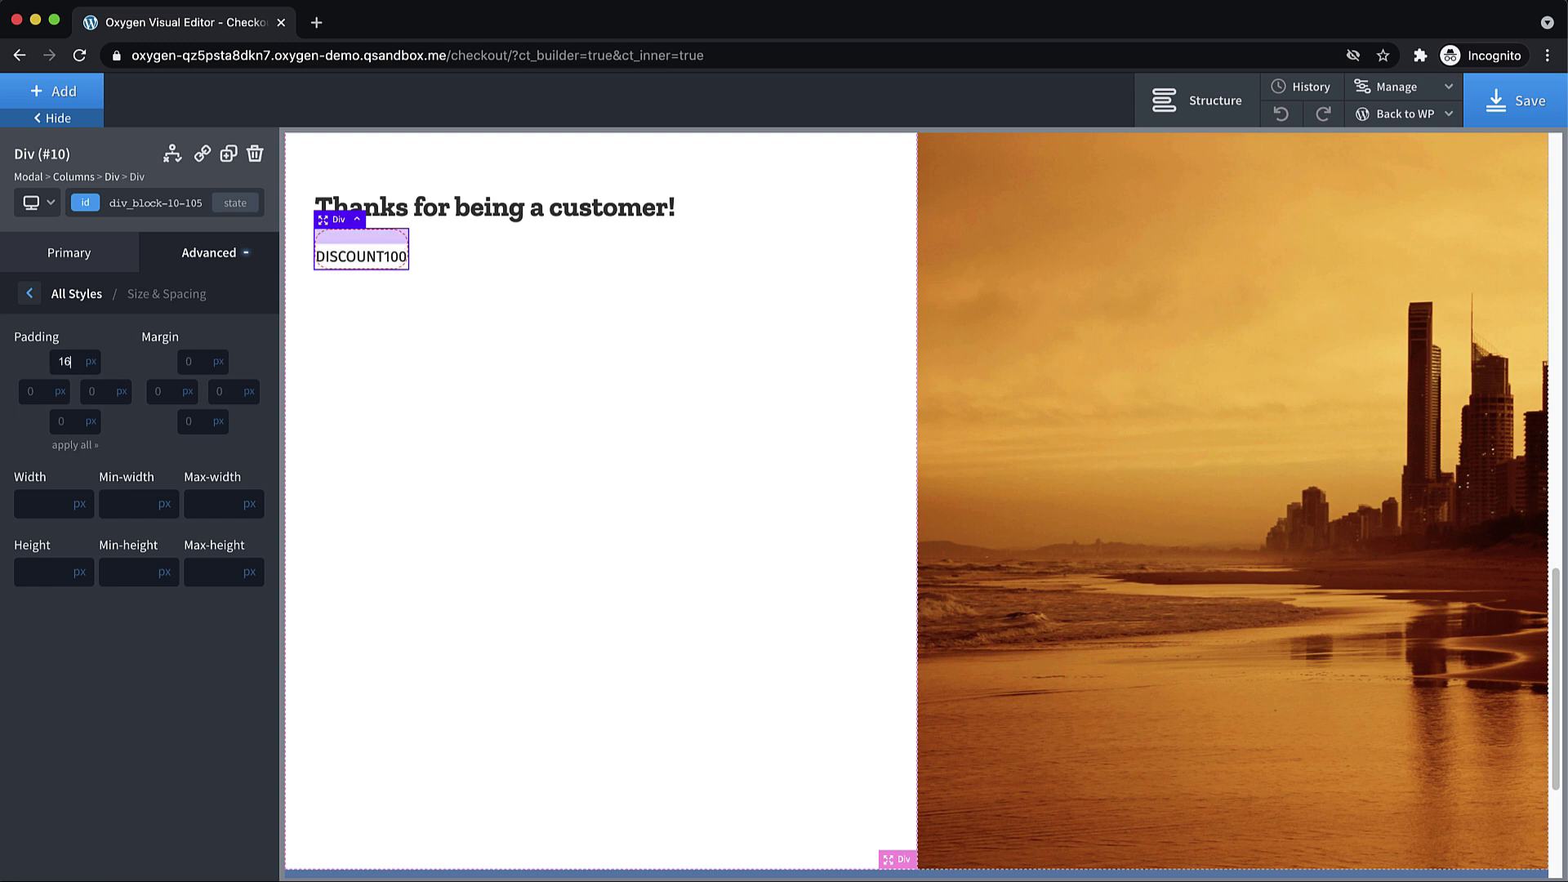
left_click(71, 447)
- Make the coupon text uppercase in Lato with a letter spacing of 1
left_click(76, 293)
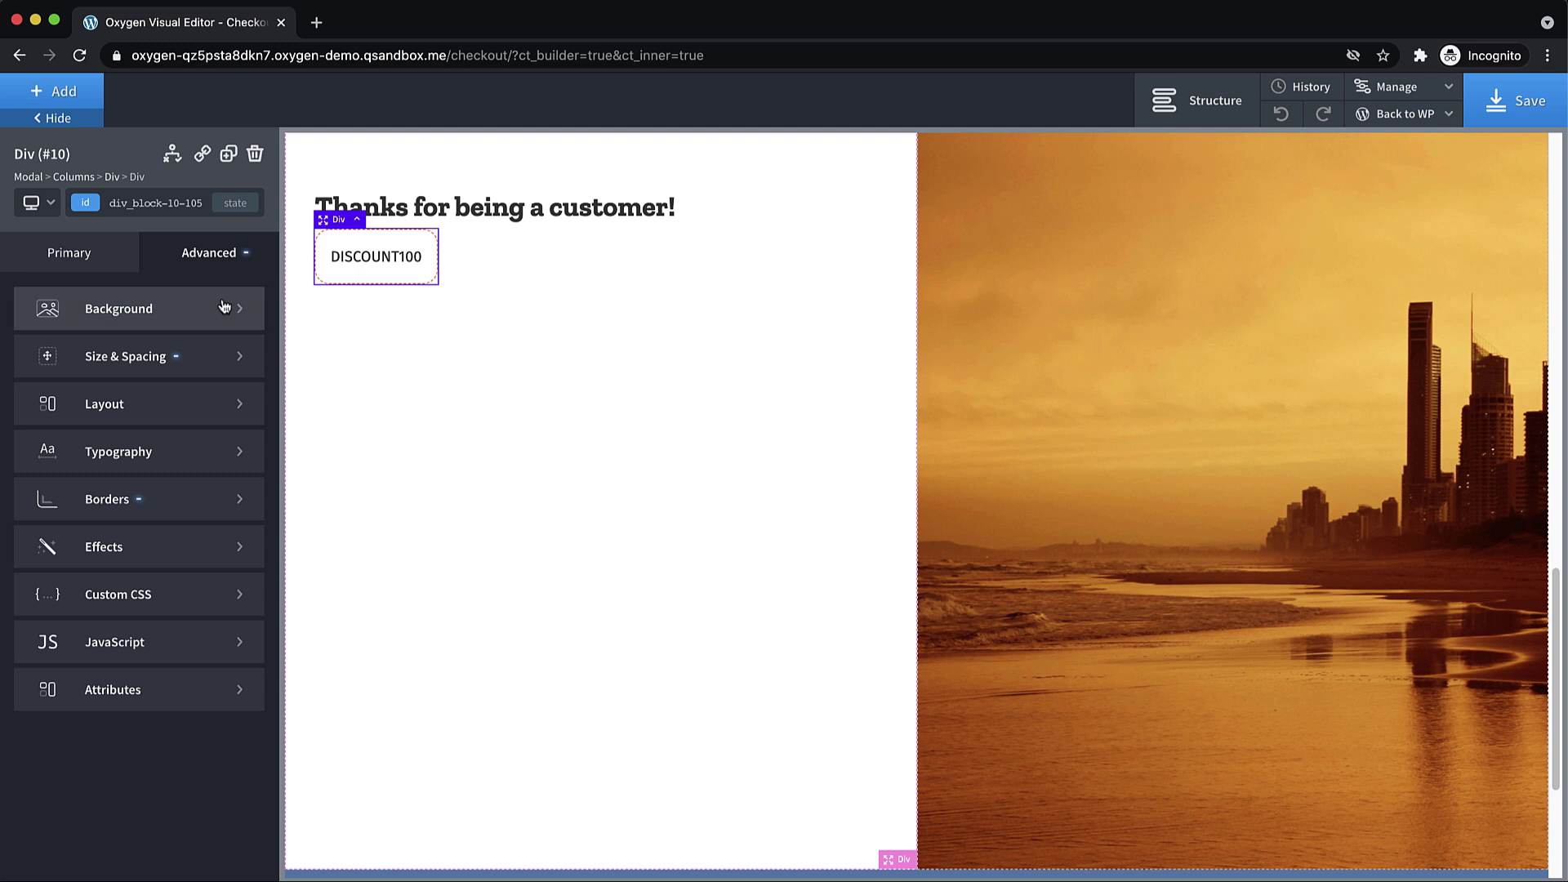
left_click(129, 457)
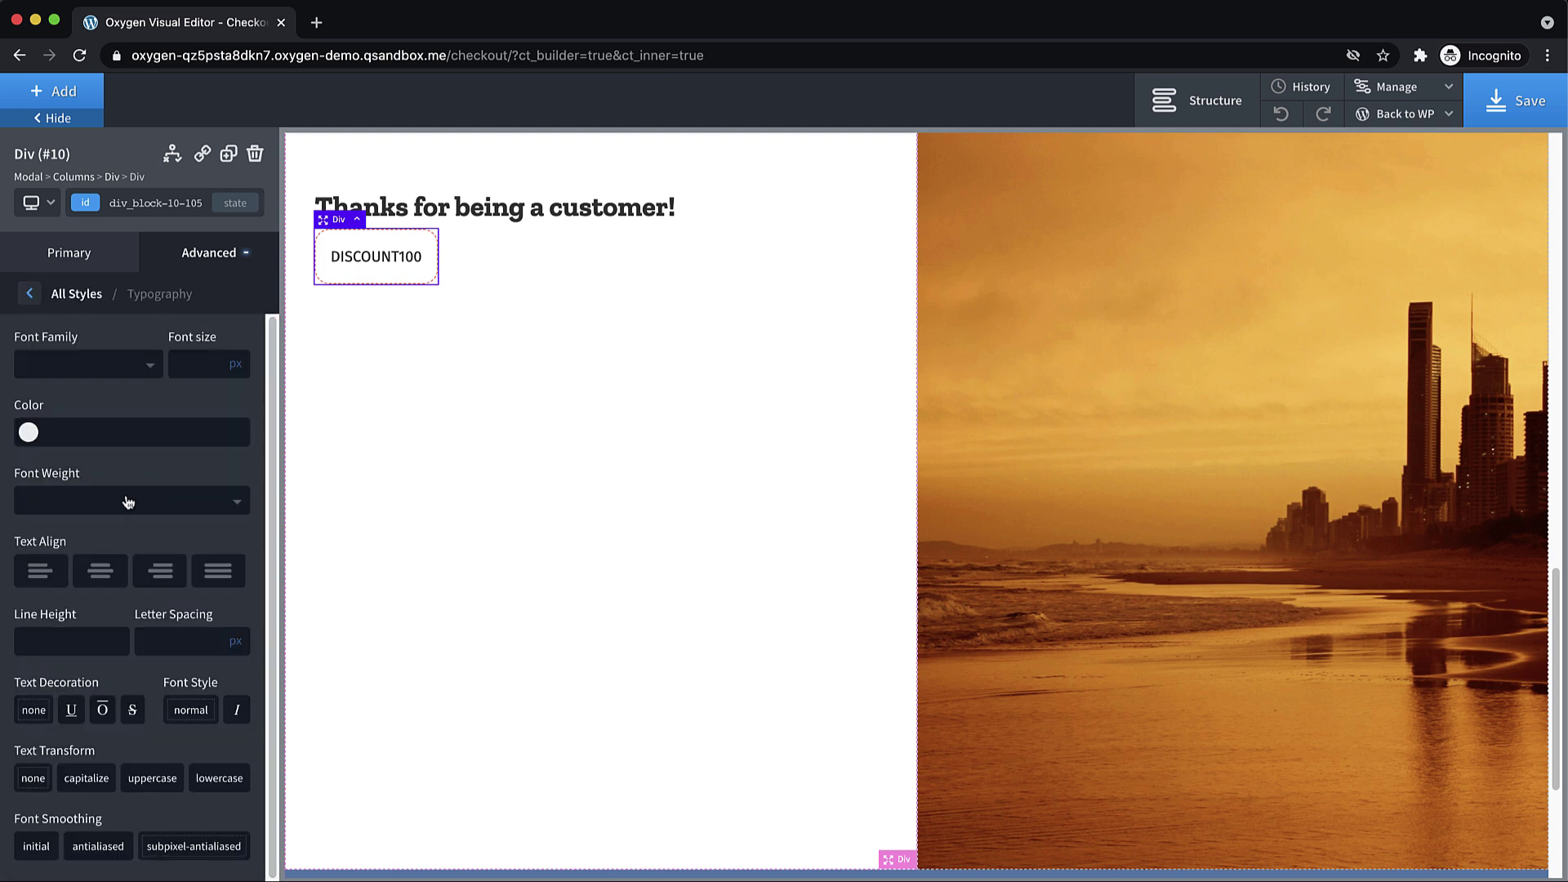
left_click(153, 771)
left_click(158, 635)
type("1")
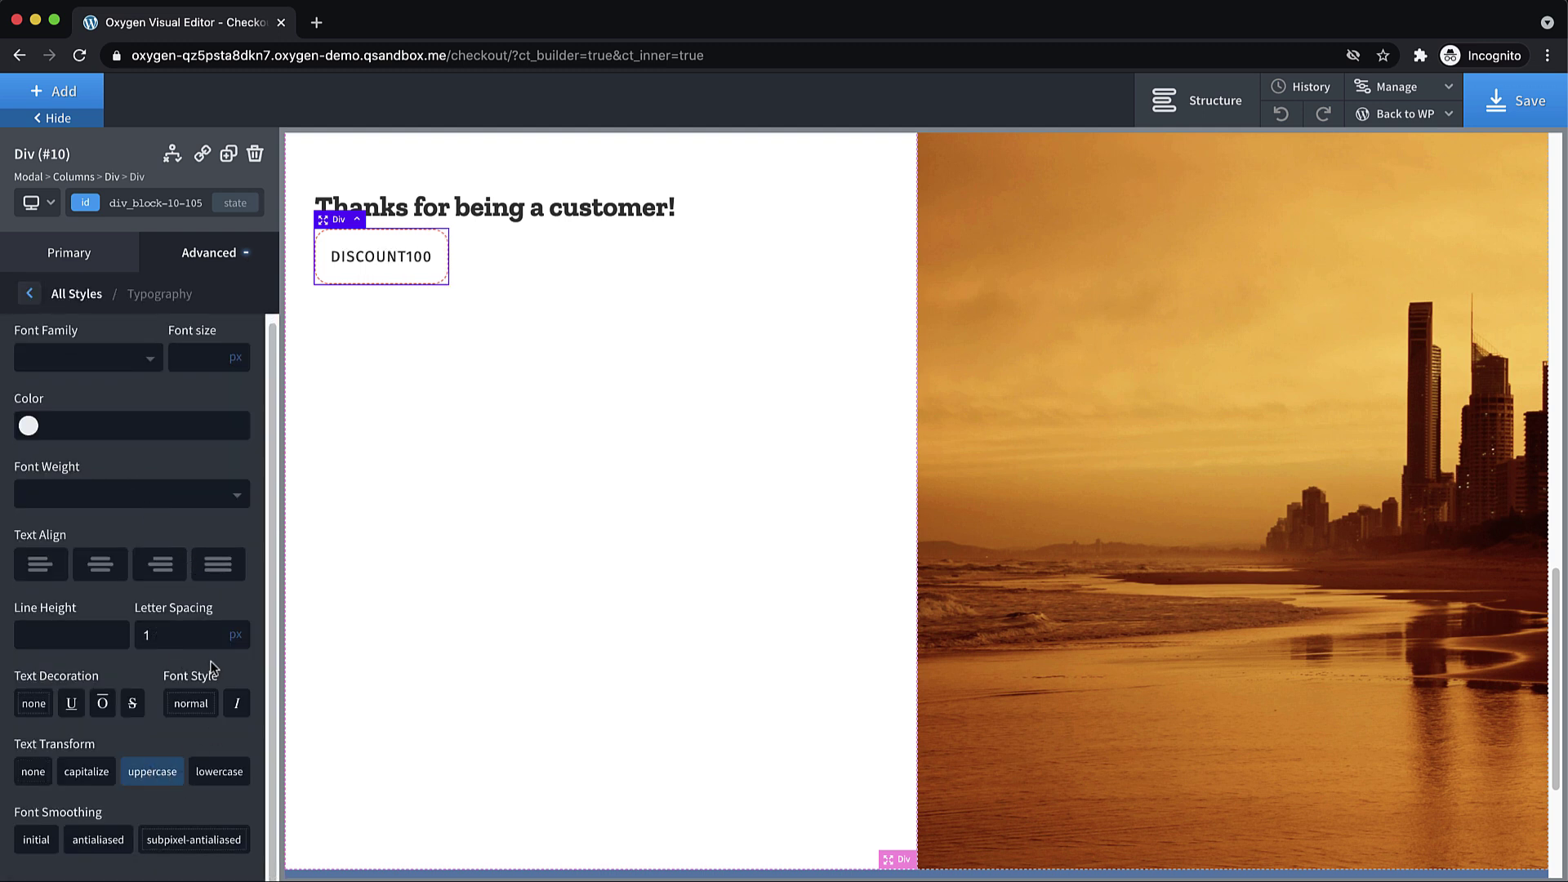
left_click(122, 357)
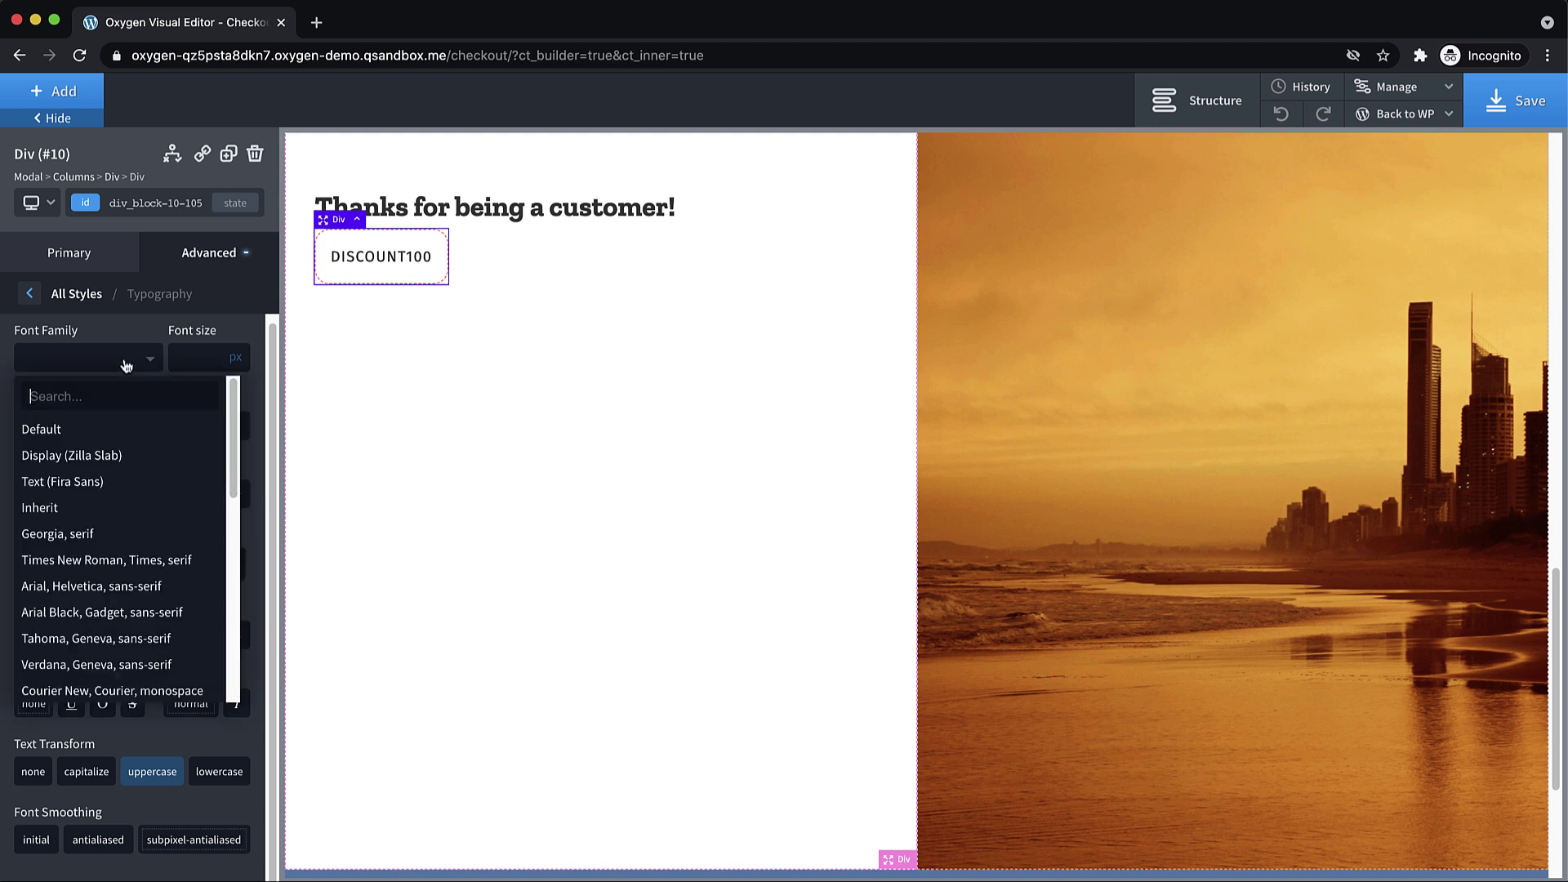
scroll(163, 572, "down", 3)
left_click(151, 641)
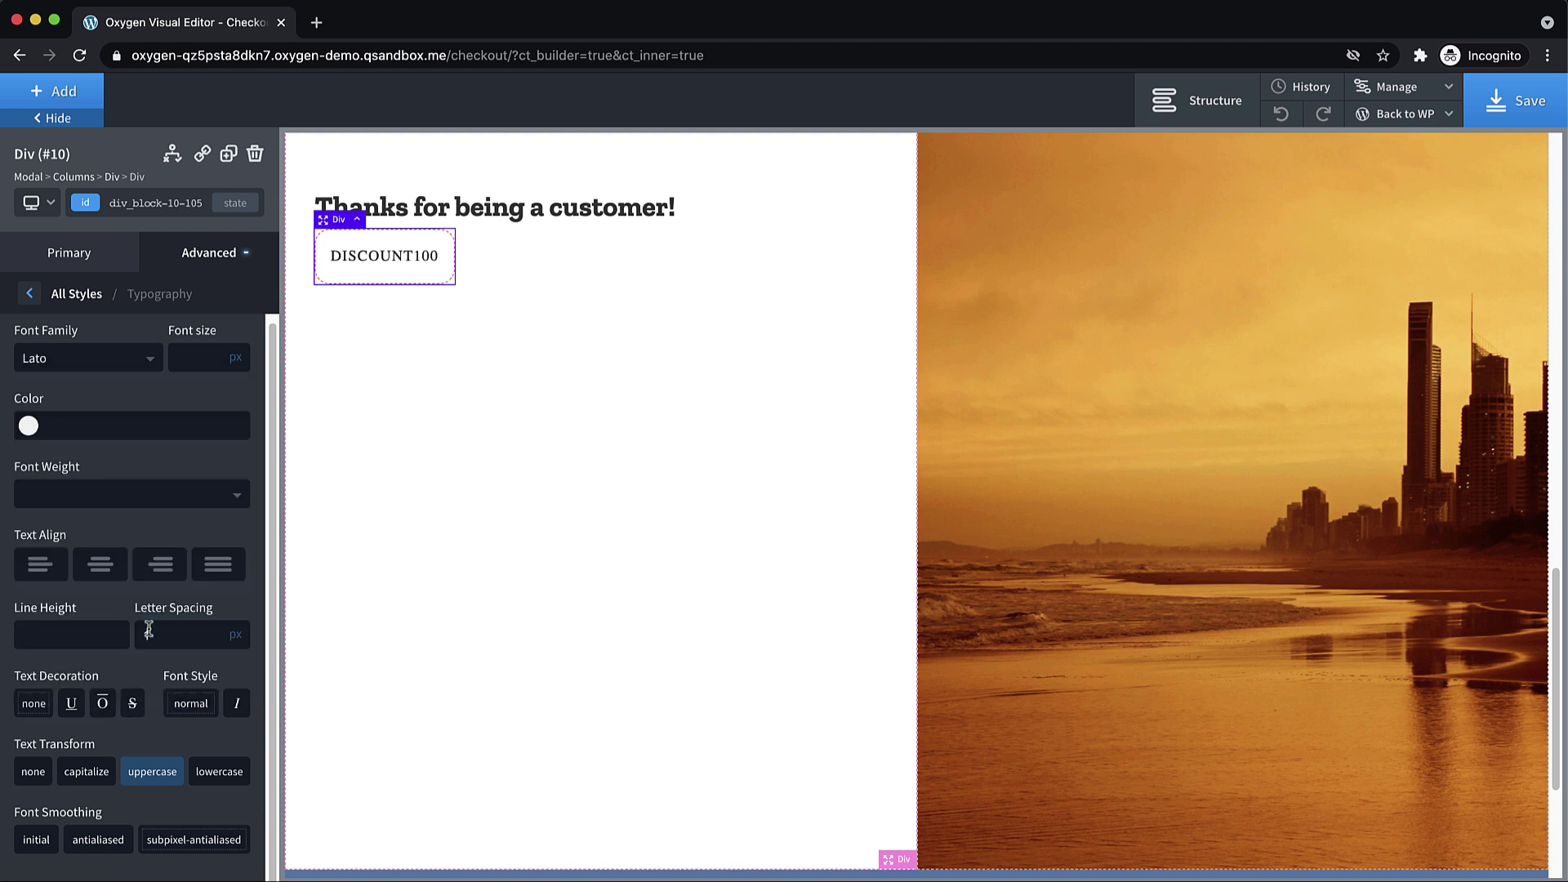
- Set the coupon text's font size to 18
left_click(578, 219)
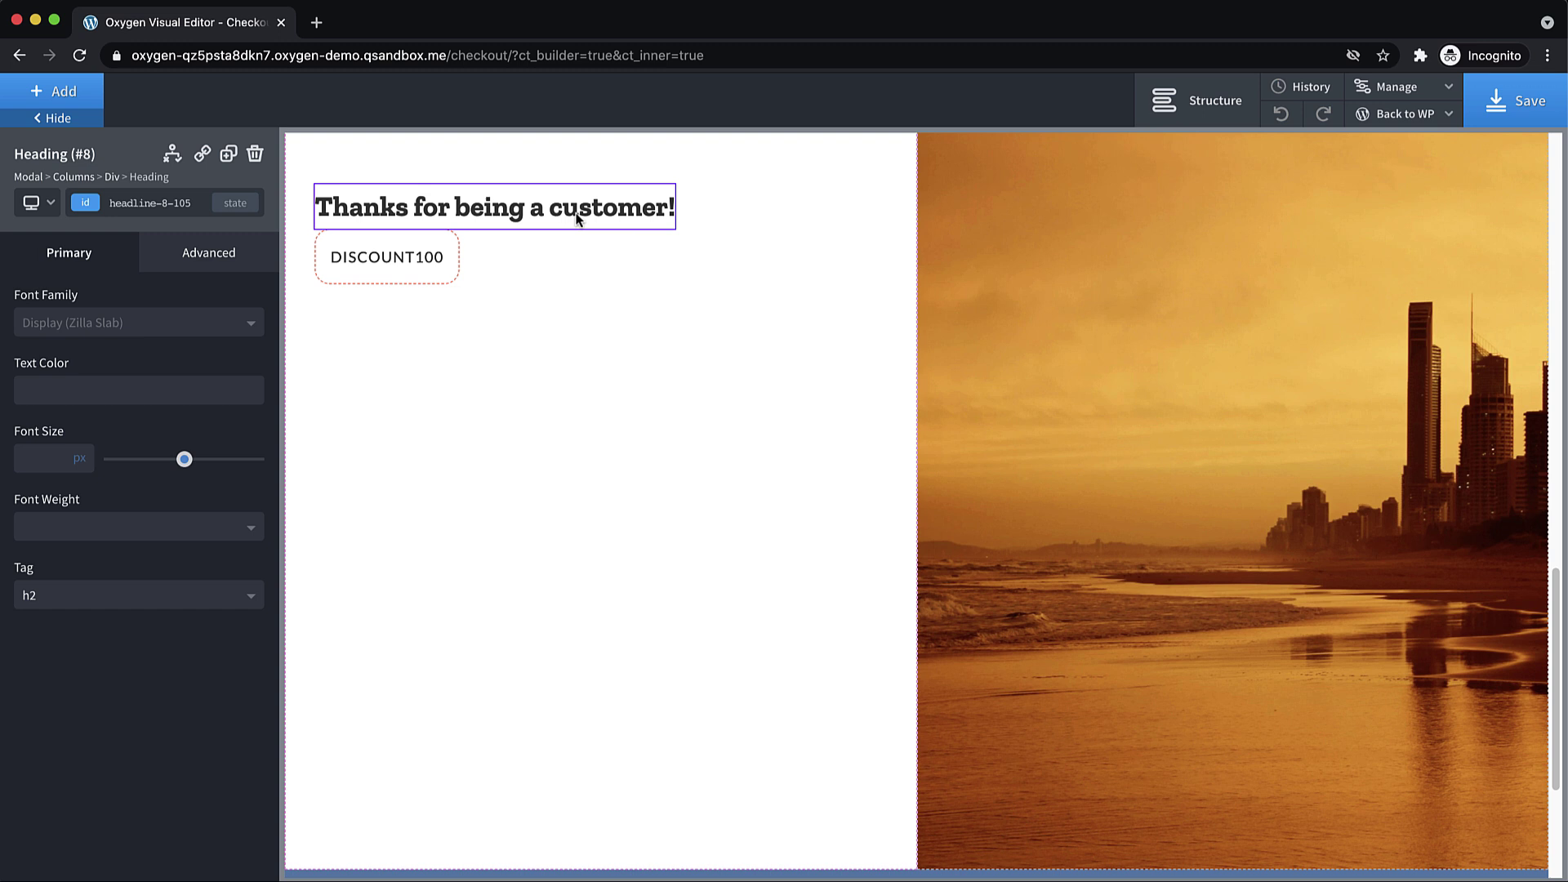
left_click(432, 273)
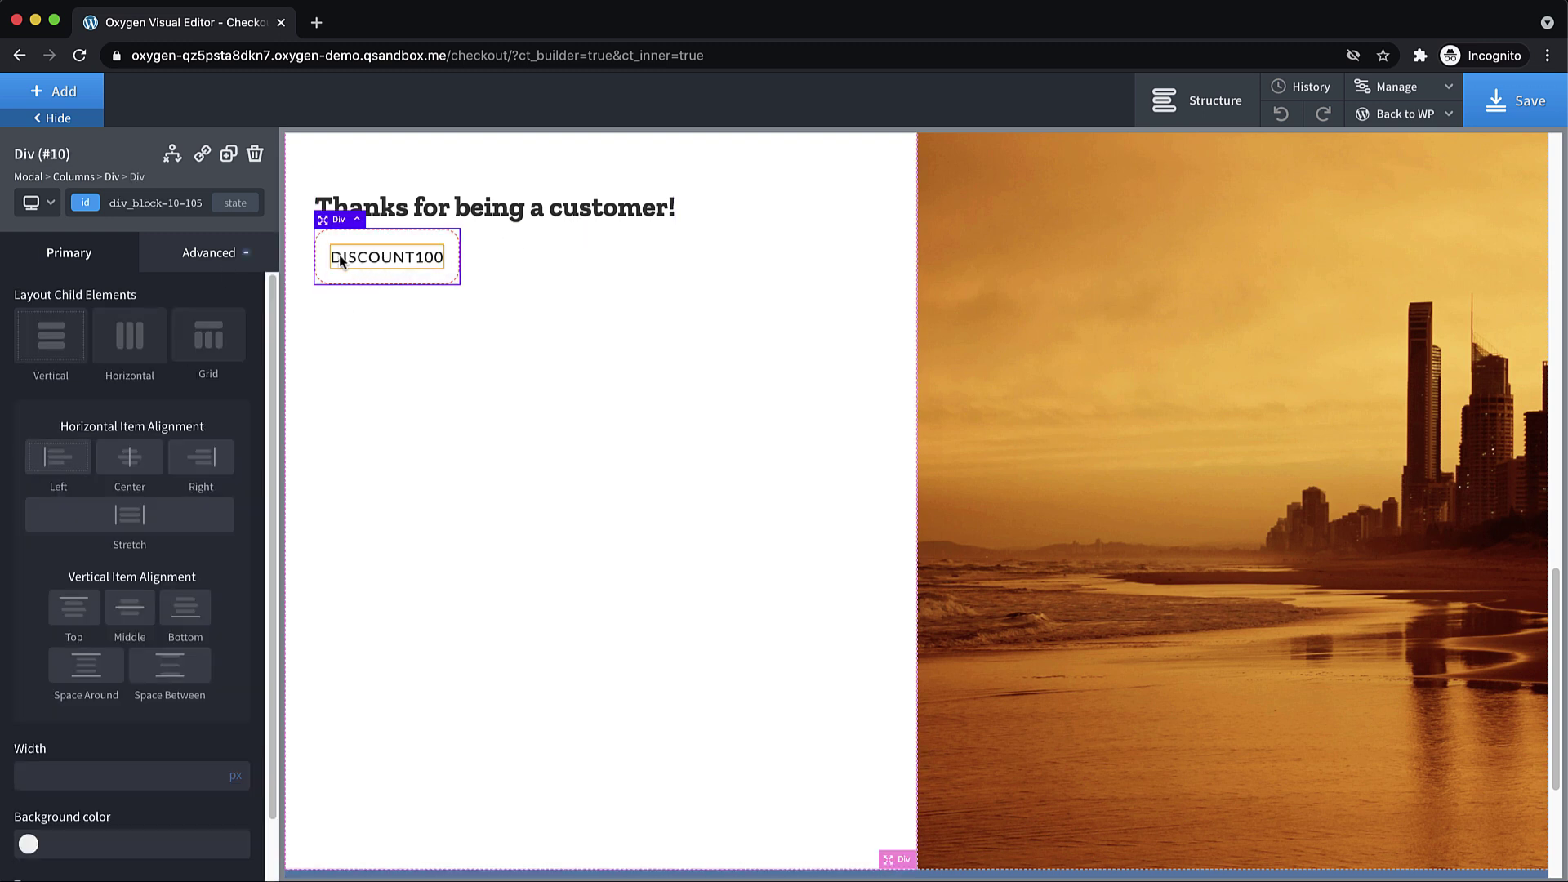
left_click(214, 252)
left_click(181, 448)
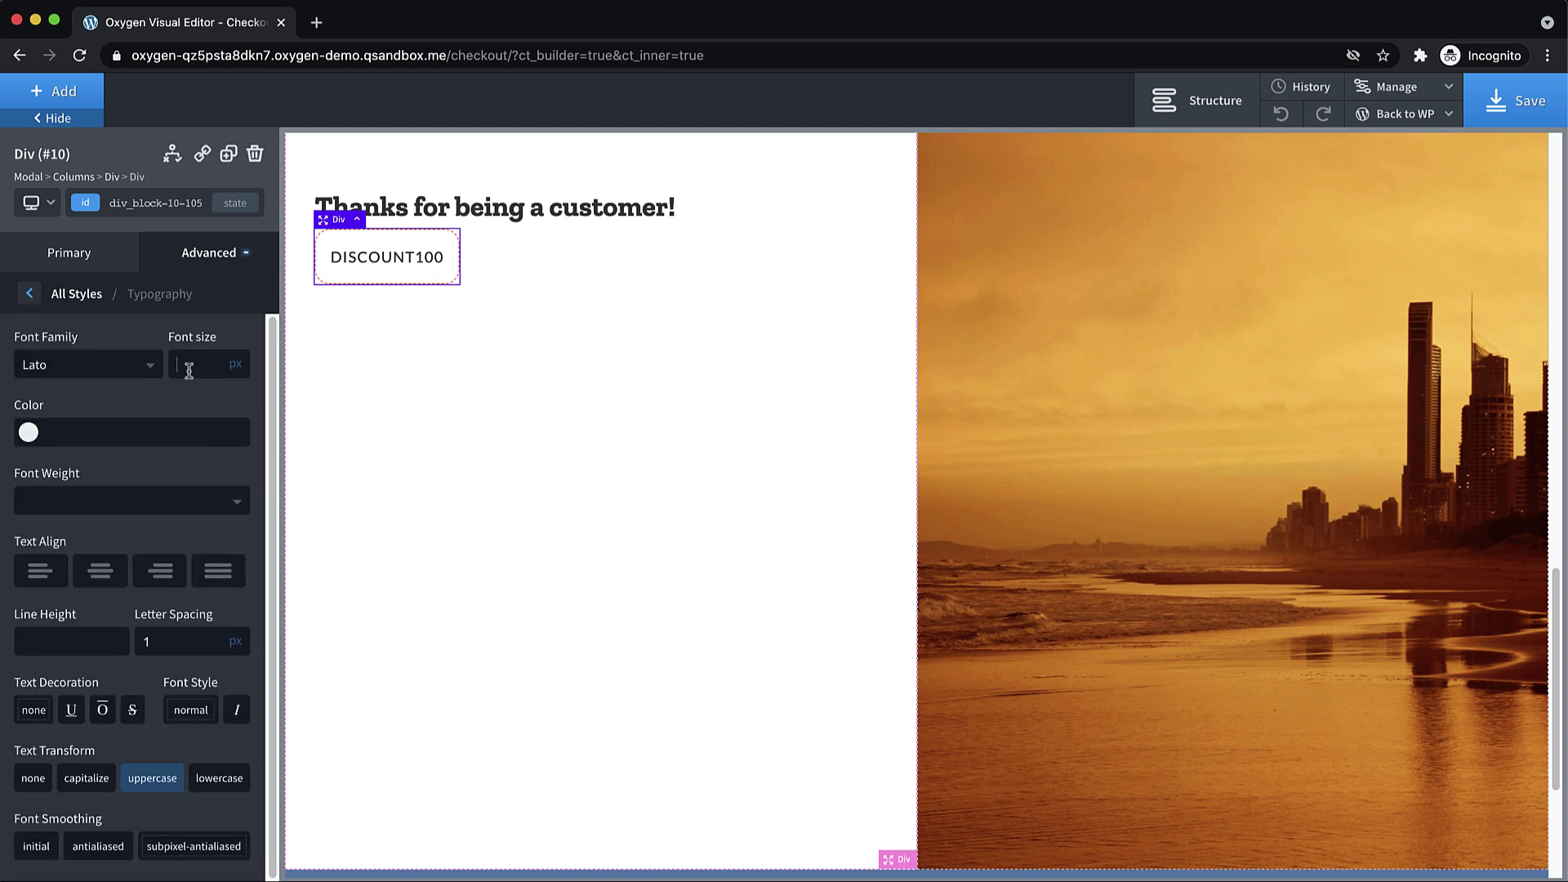
type("24")
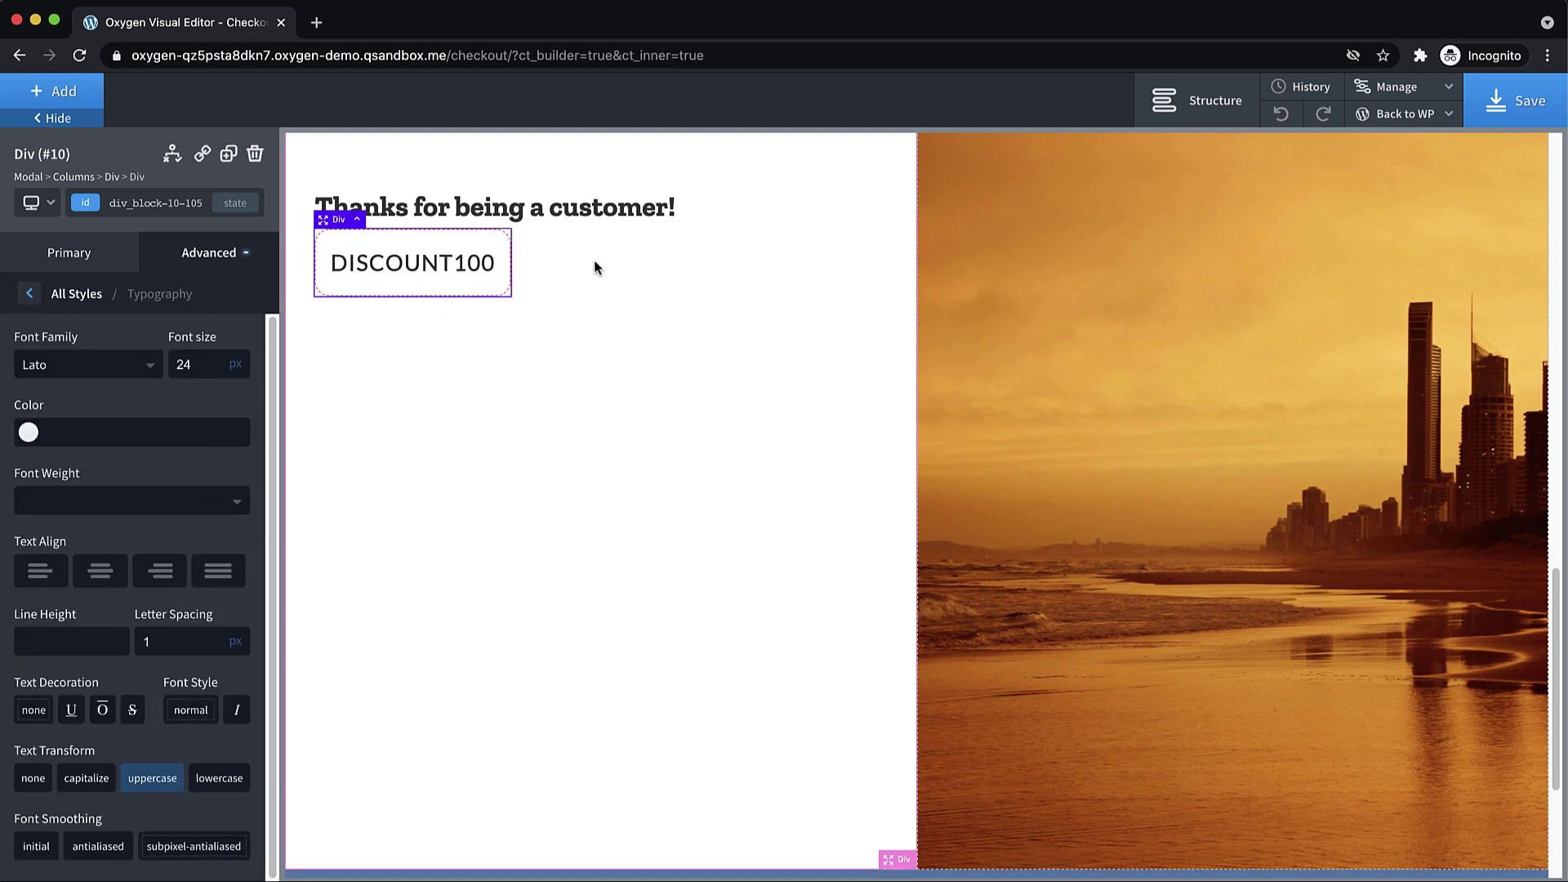
key("BackSpace")
key("BackSpace")
type("18")
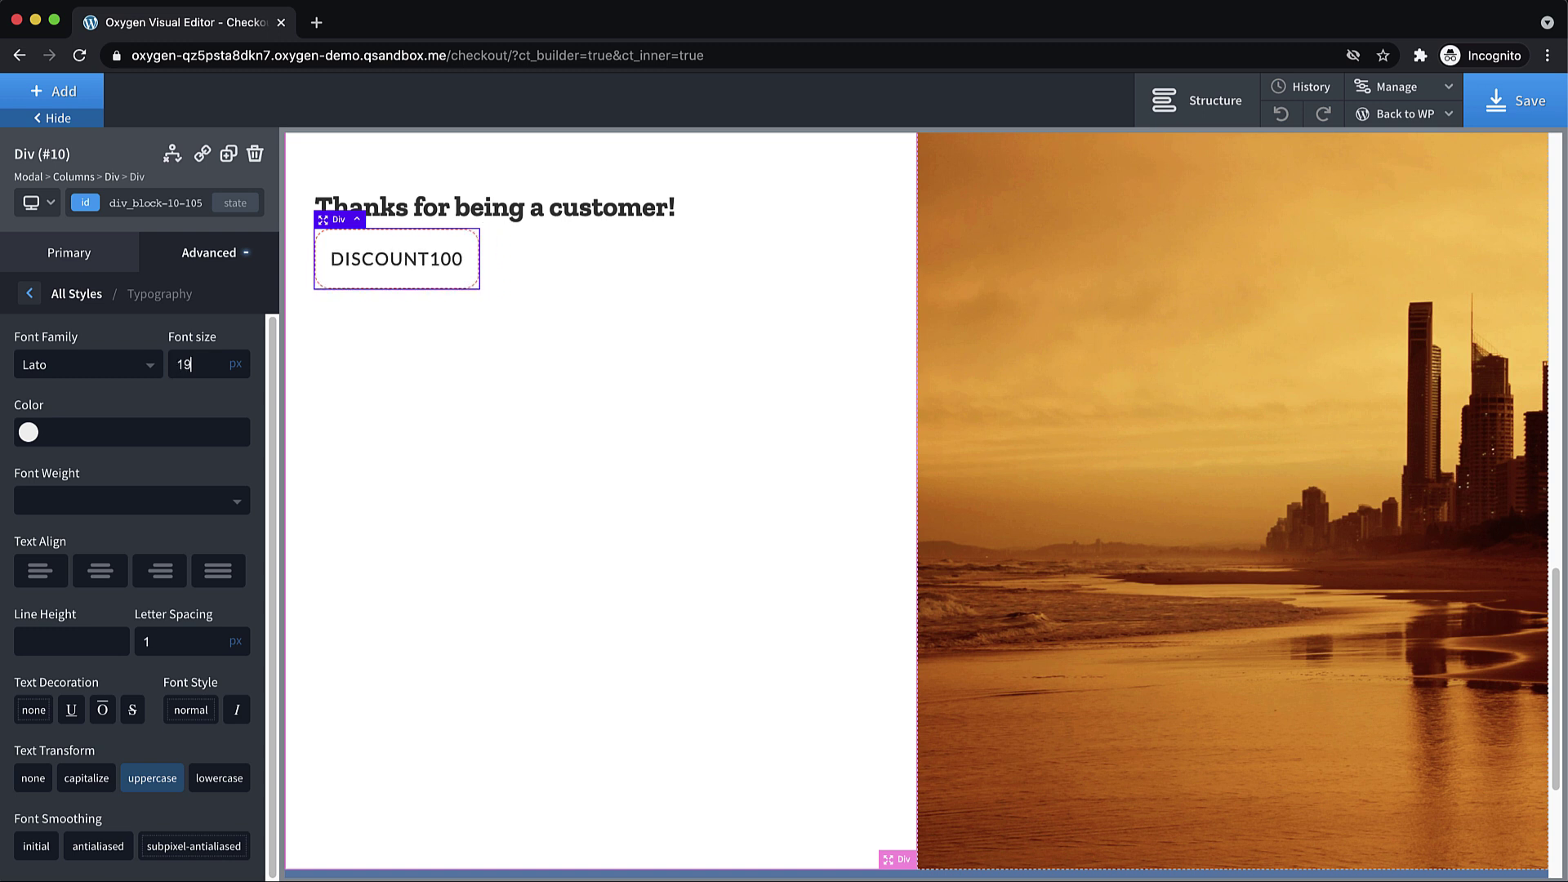
- Add a text block under the heading reading 'Use this code next time you shop for 100% off your order'
left_click(621, 210)
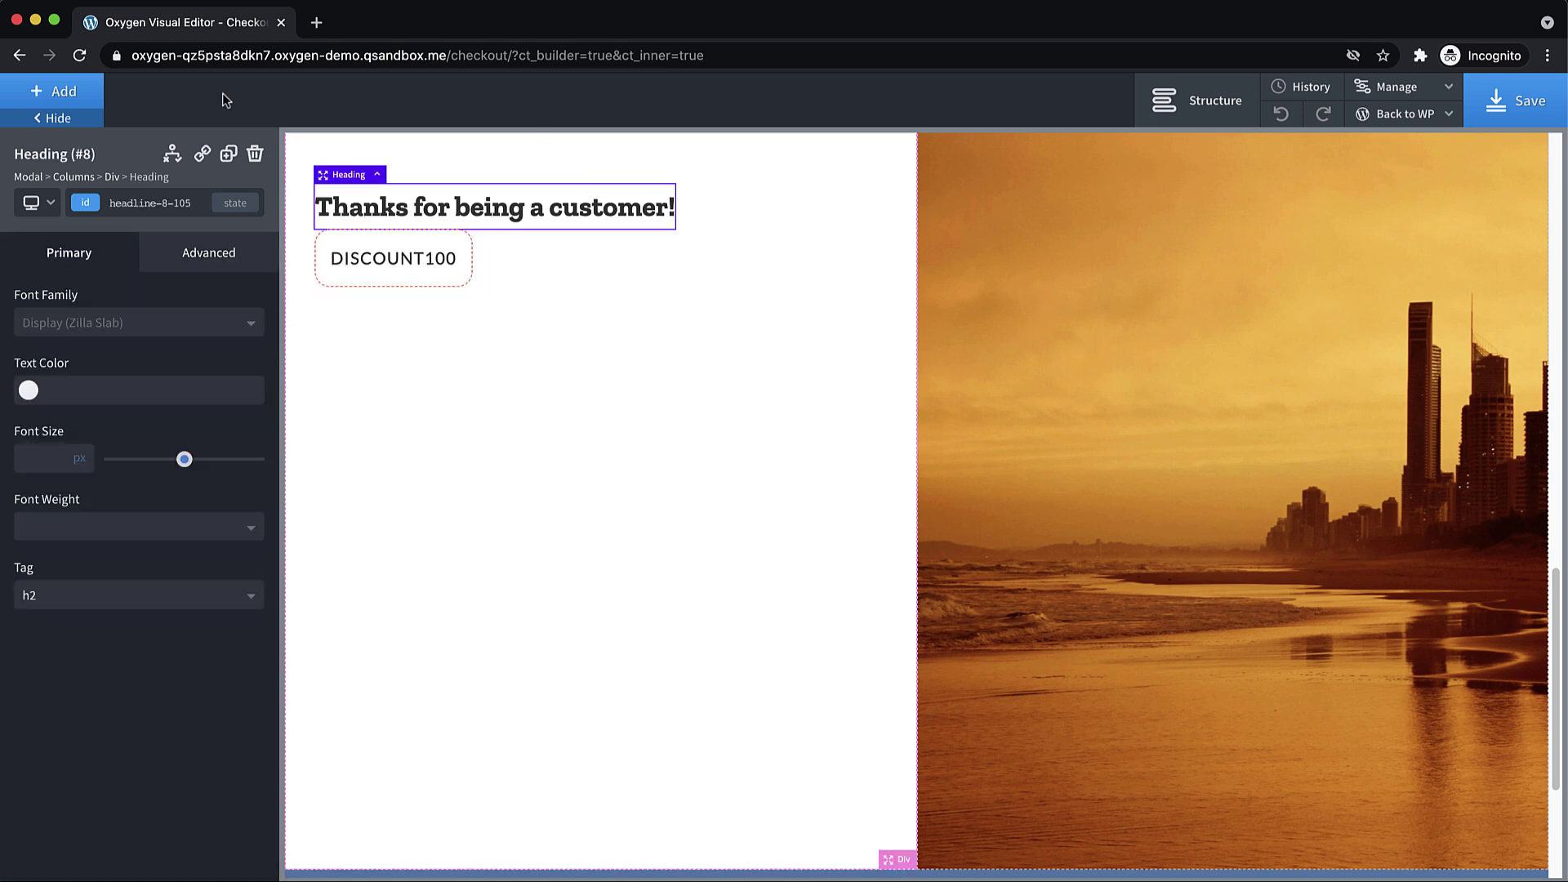
left_click(66, 97)
left_click(188, 420)
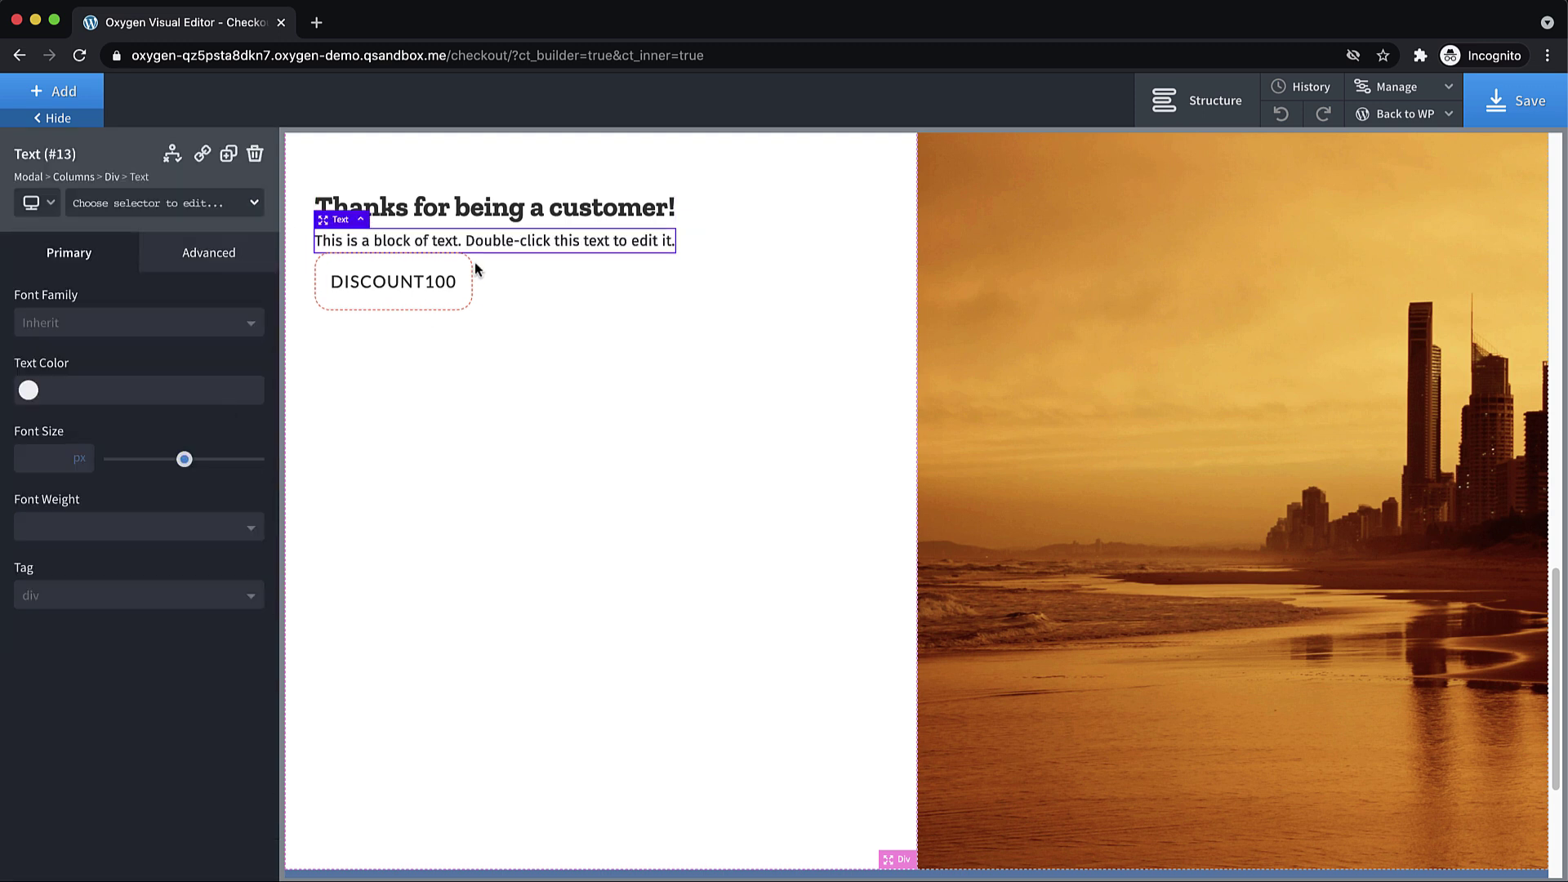
double_click(473, 243)
type("Use th")
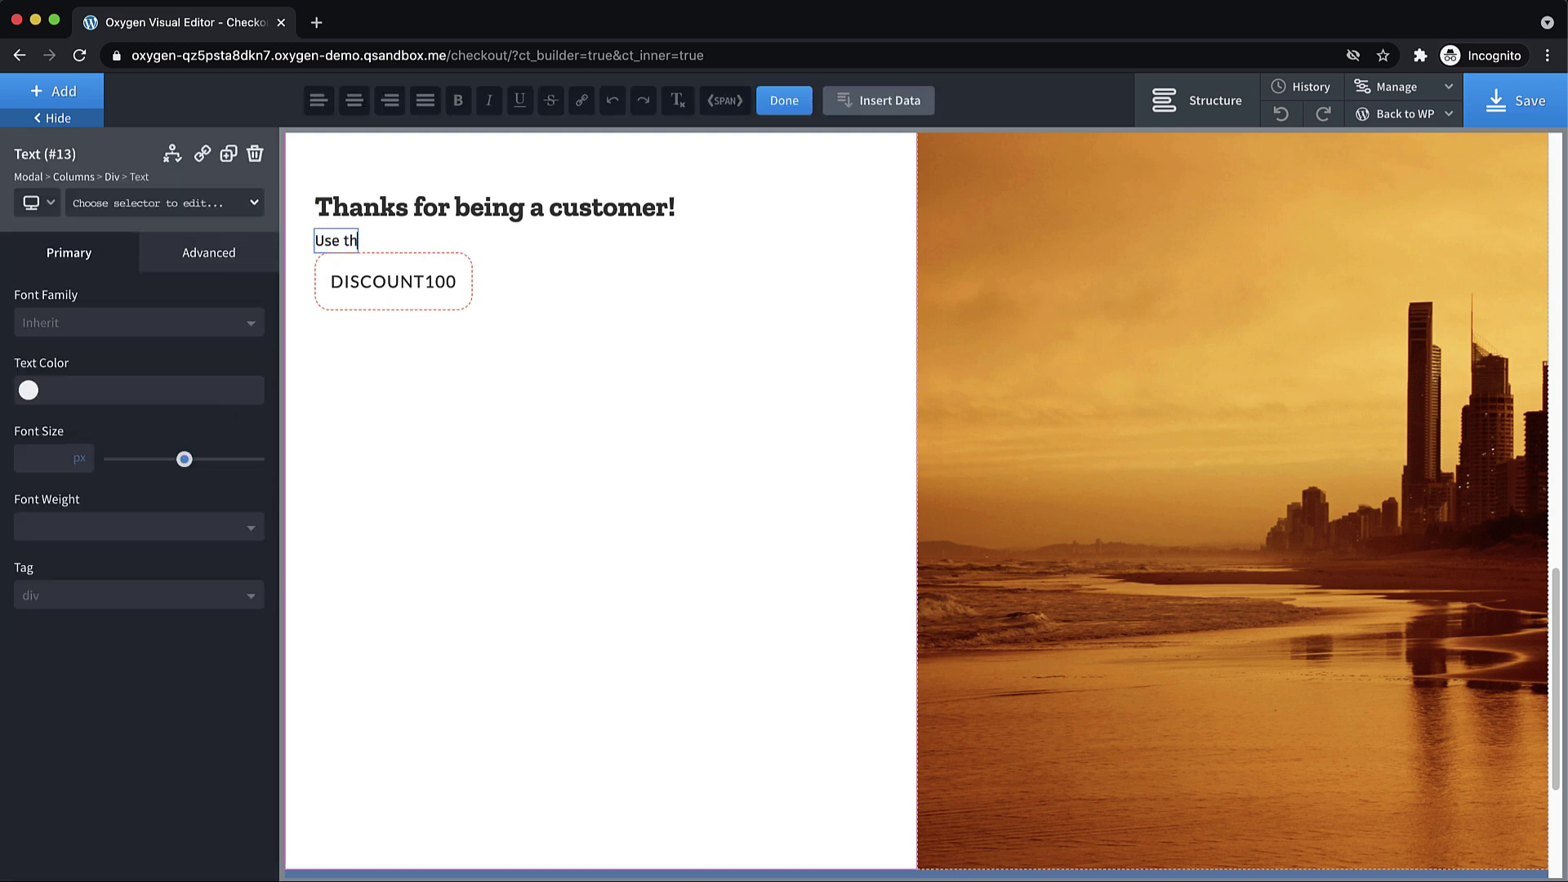
type("is code next time you shop for 10")
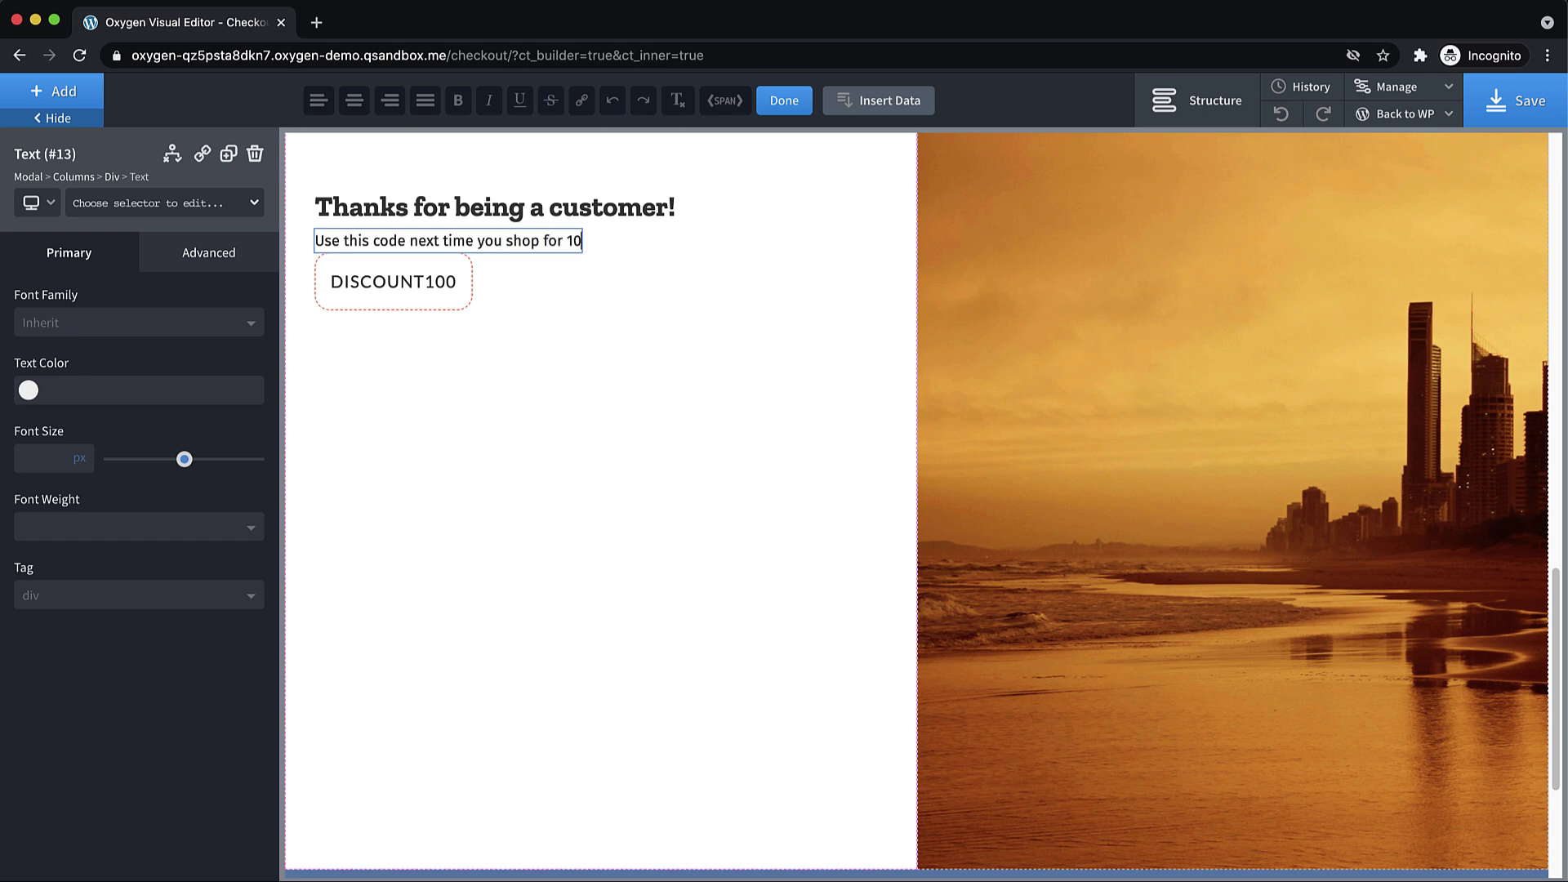
type("0% off your order!")
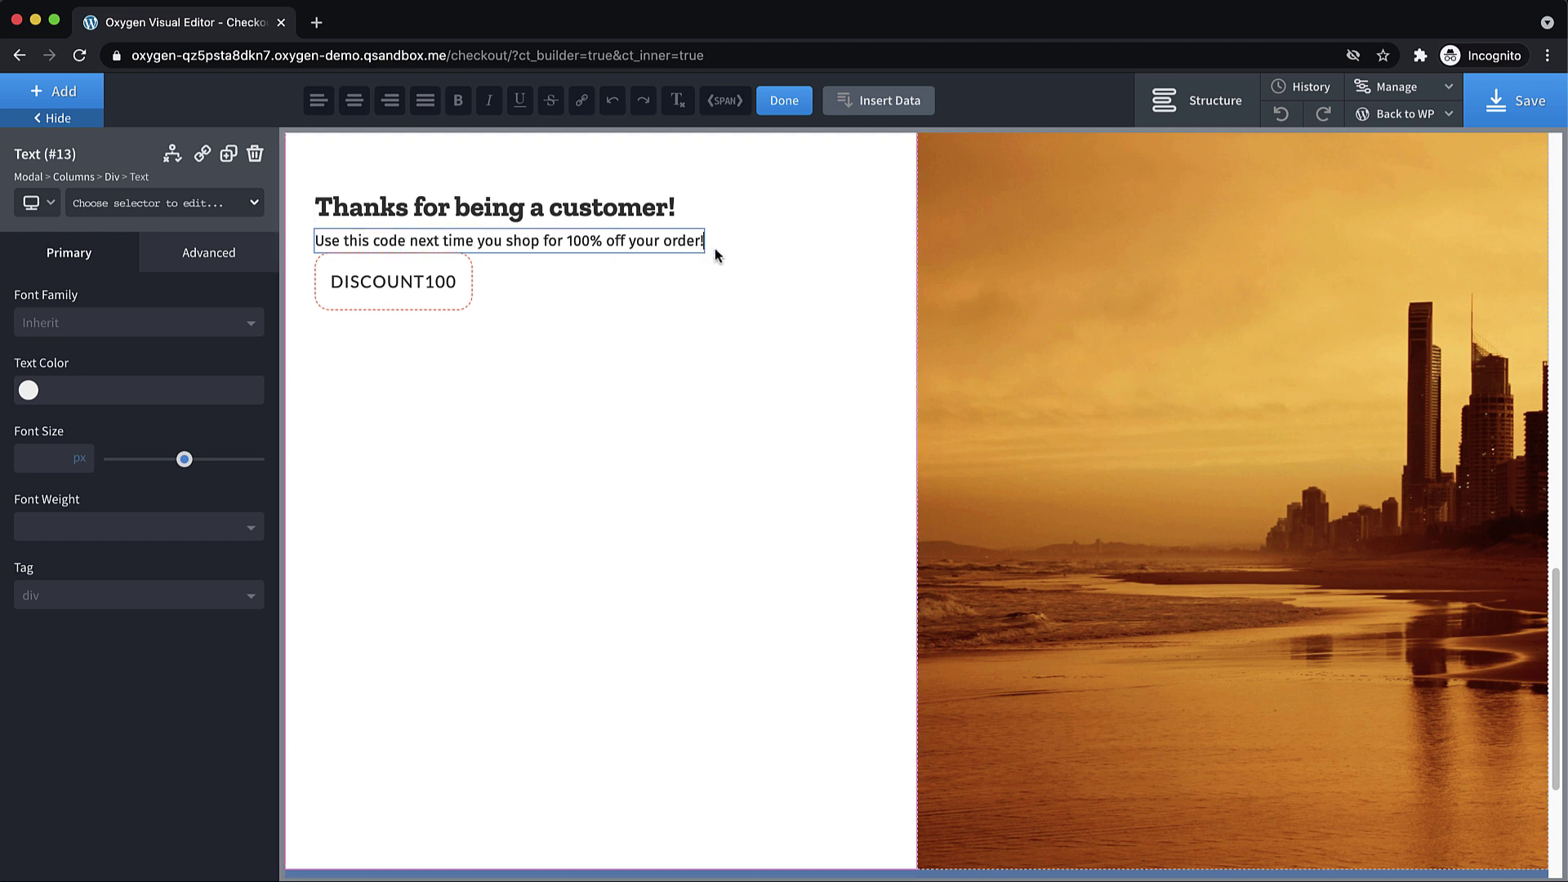
left_click(600, 304)
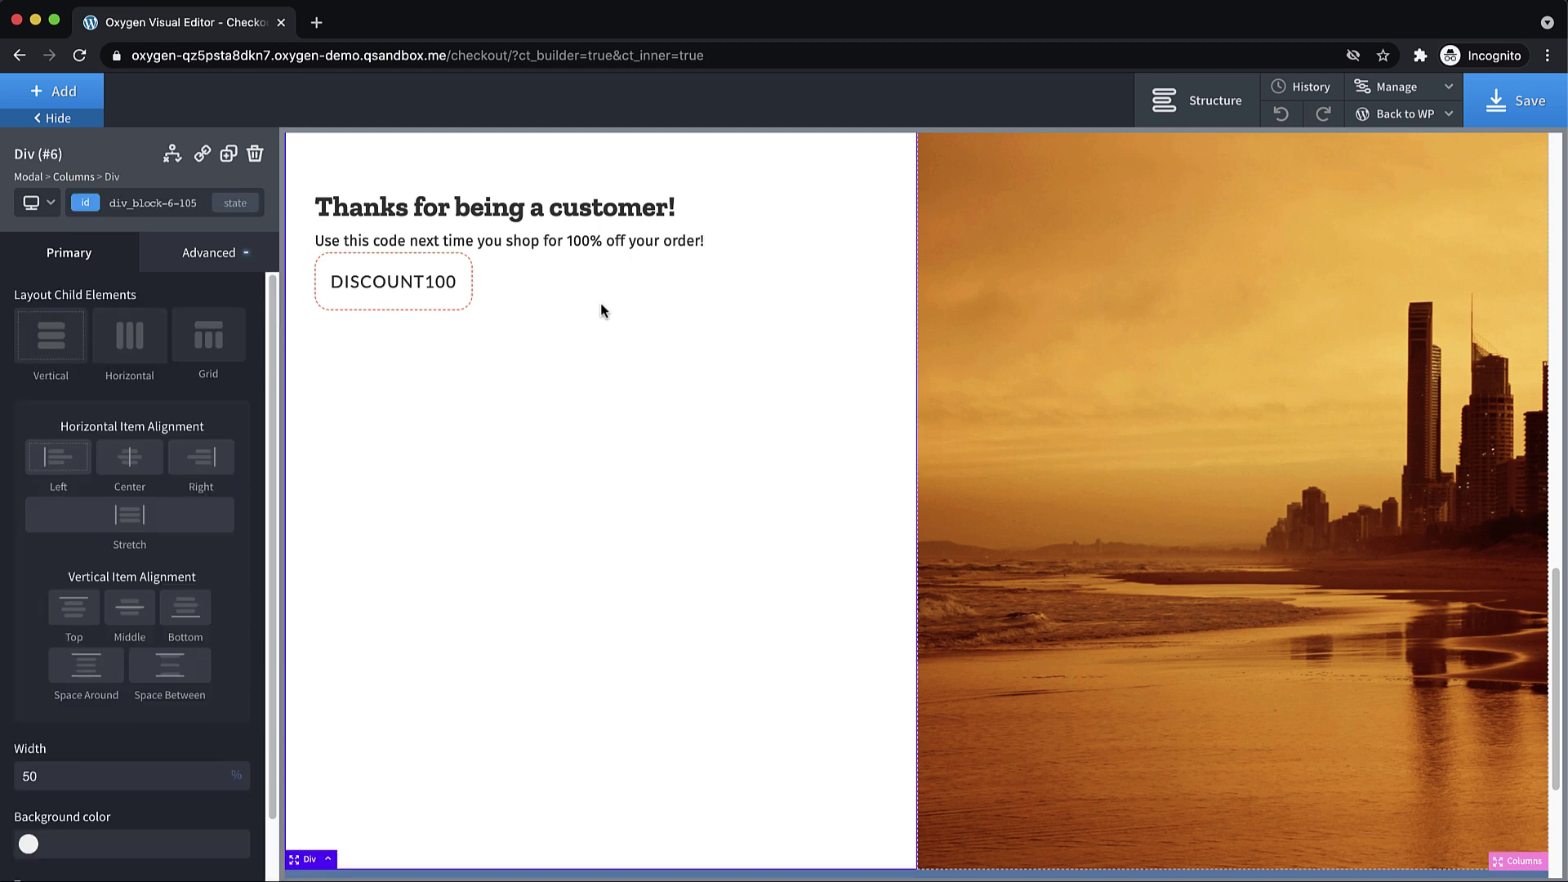
left_click(703, 240)
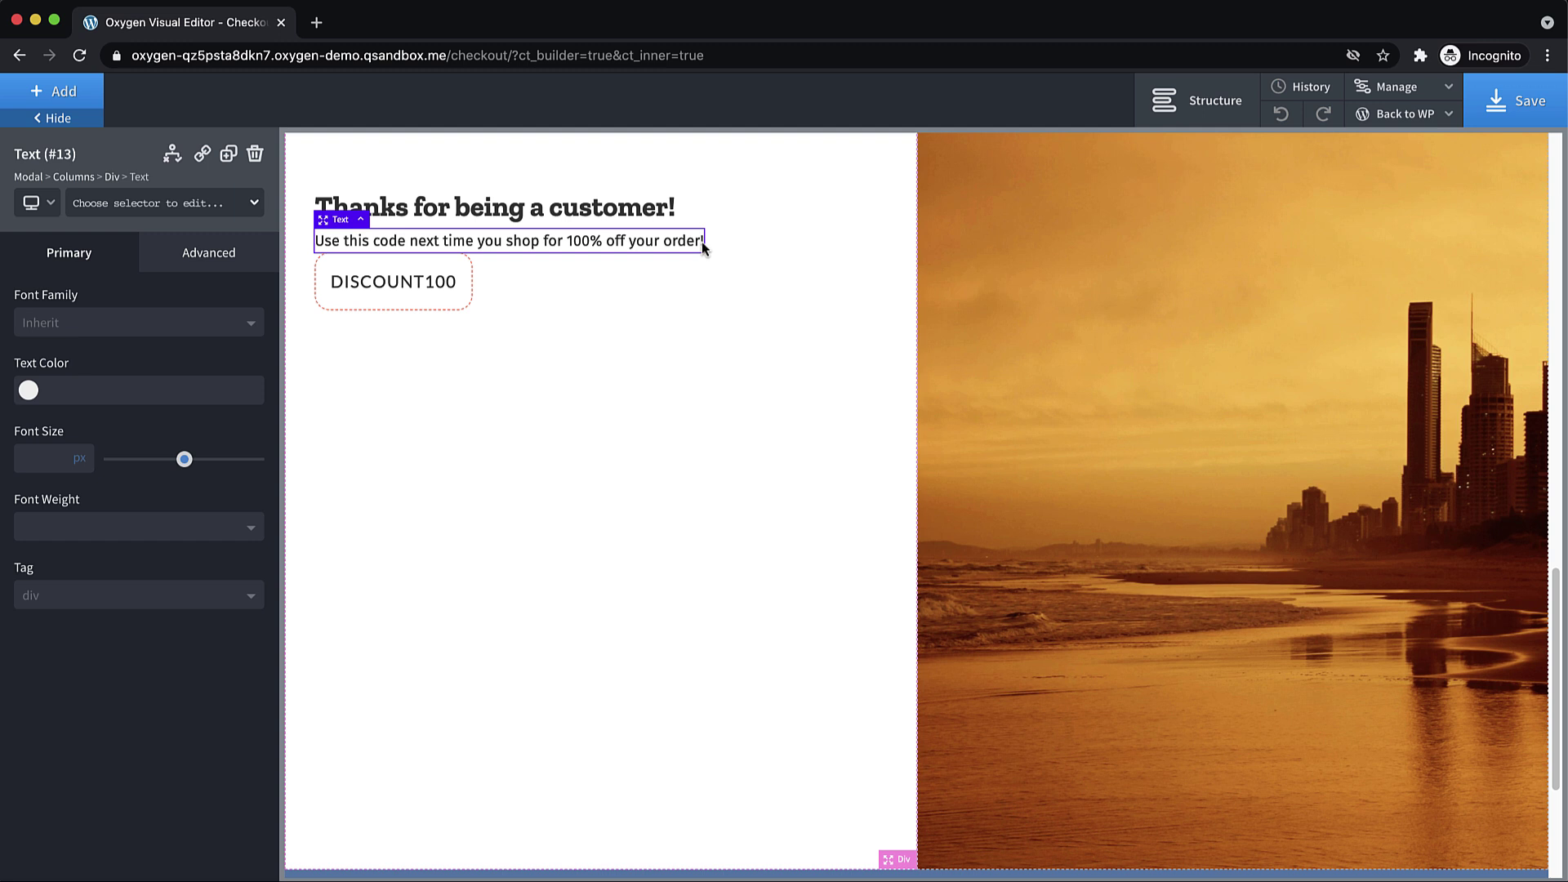
left_click(602, 286)
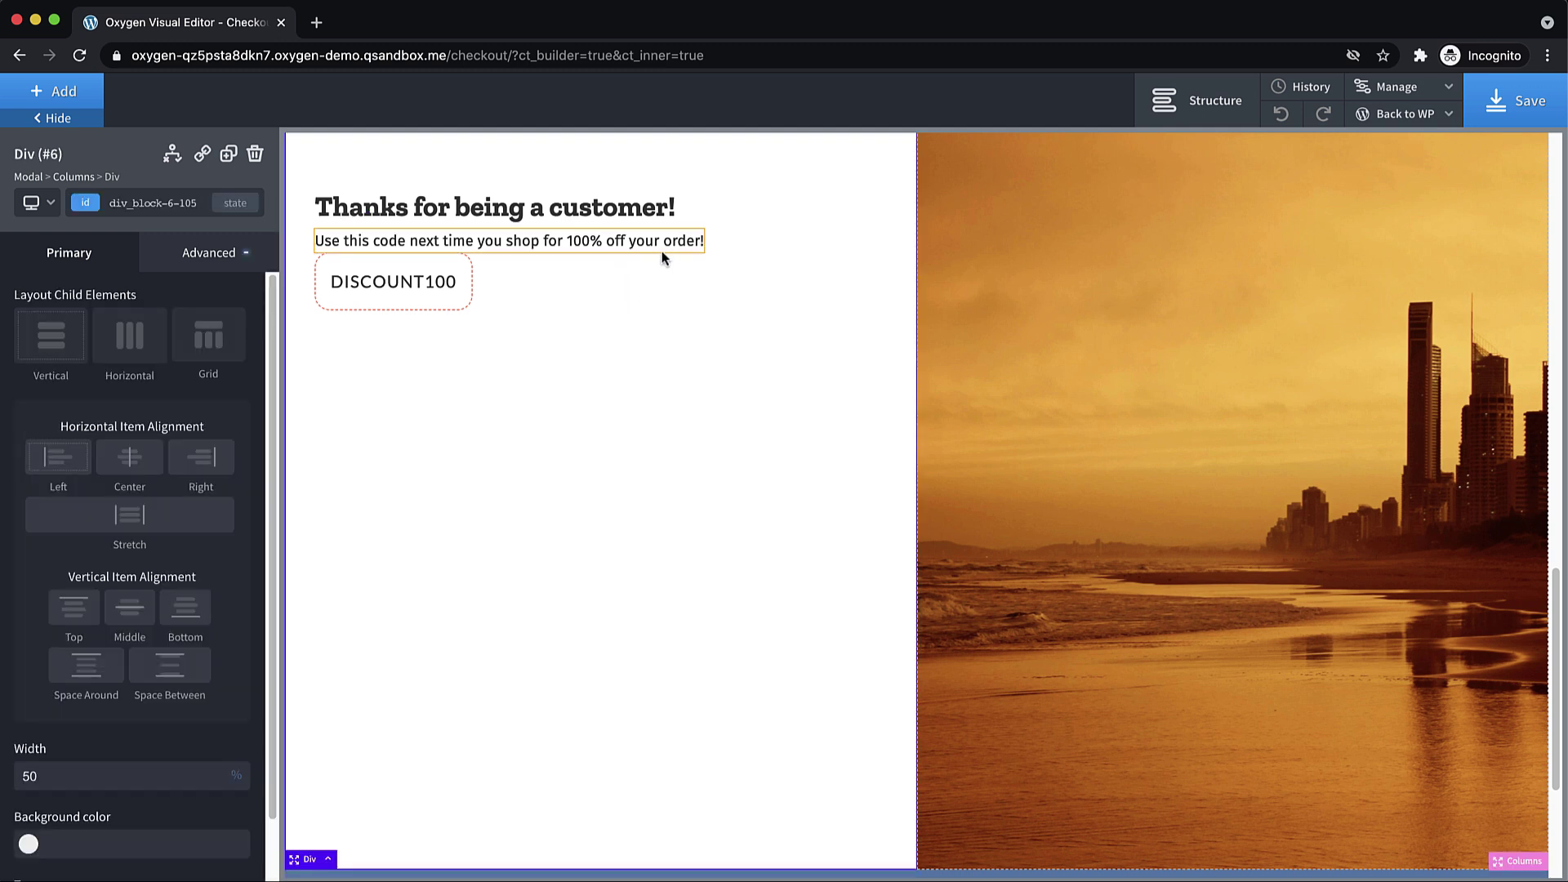
- Add a button below the coupon code and give it the red global colour
left_click(54, 91)
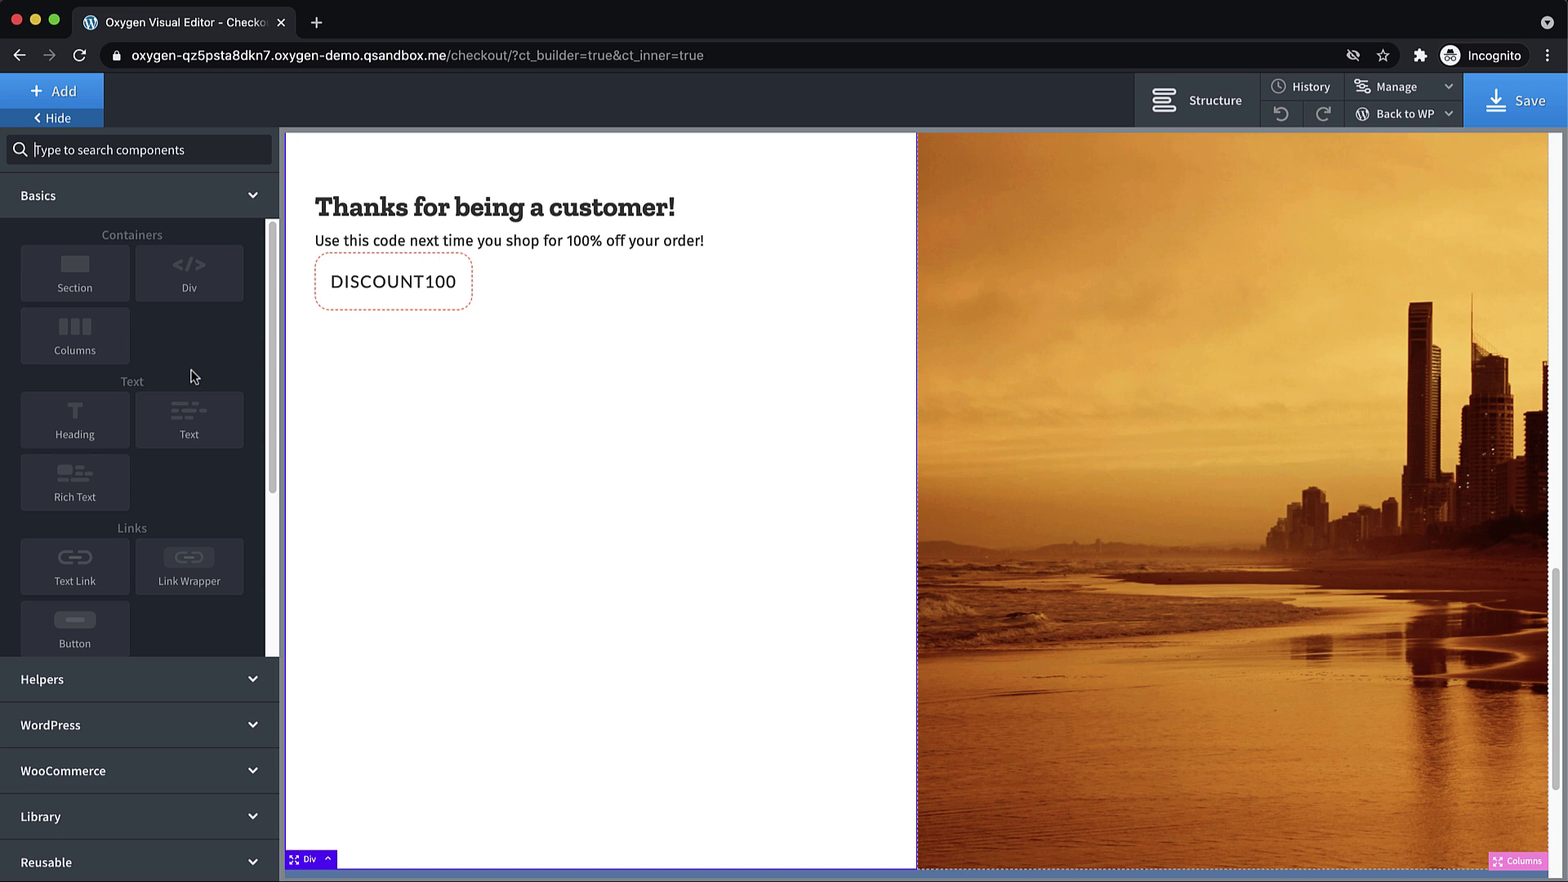
type("button")
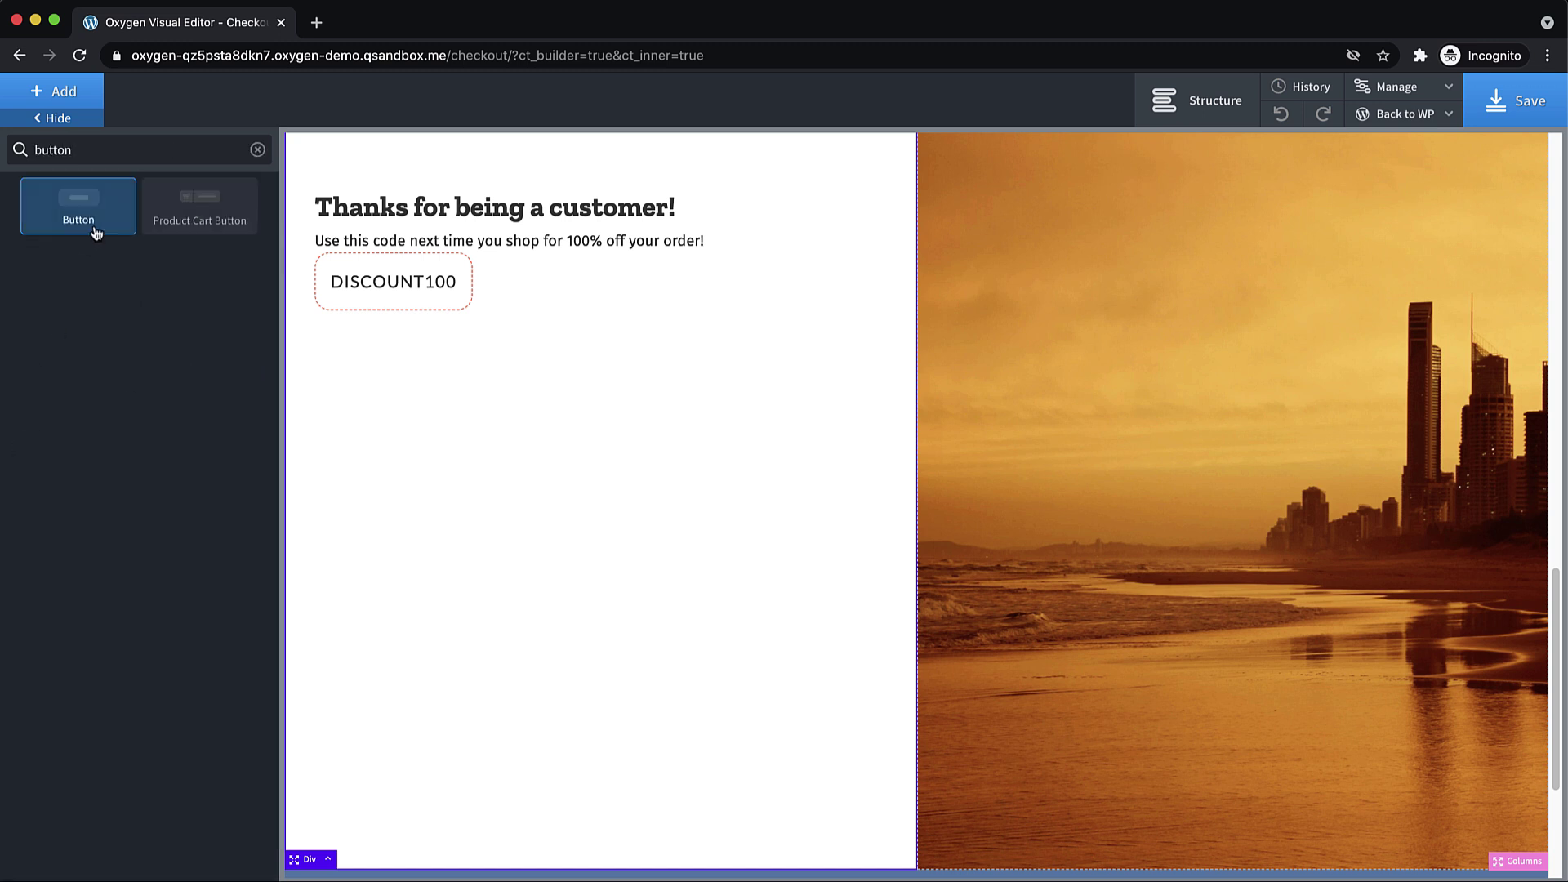
left_click(78, 206)
left_click(29, 663)
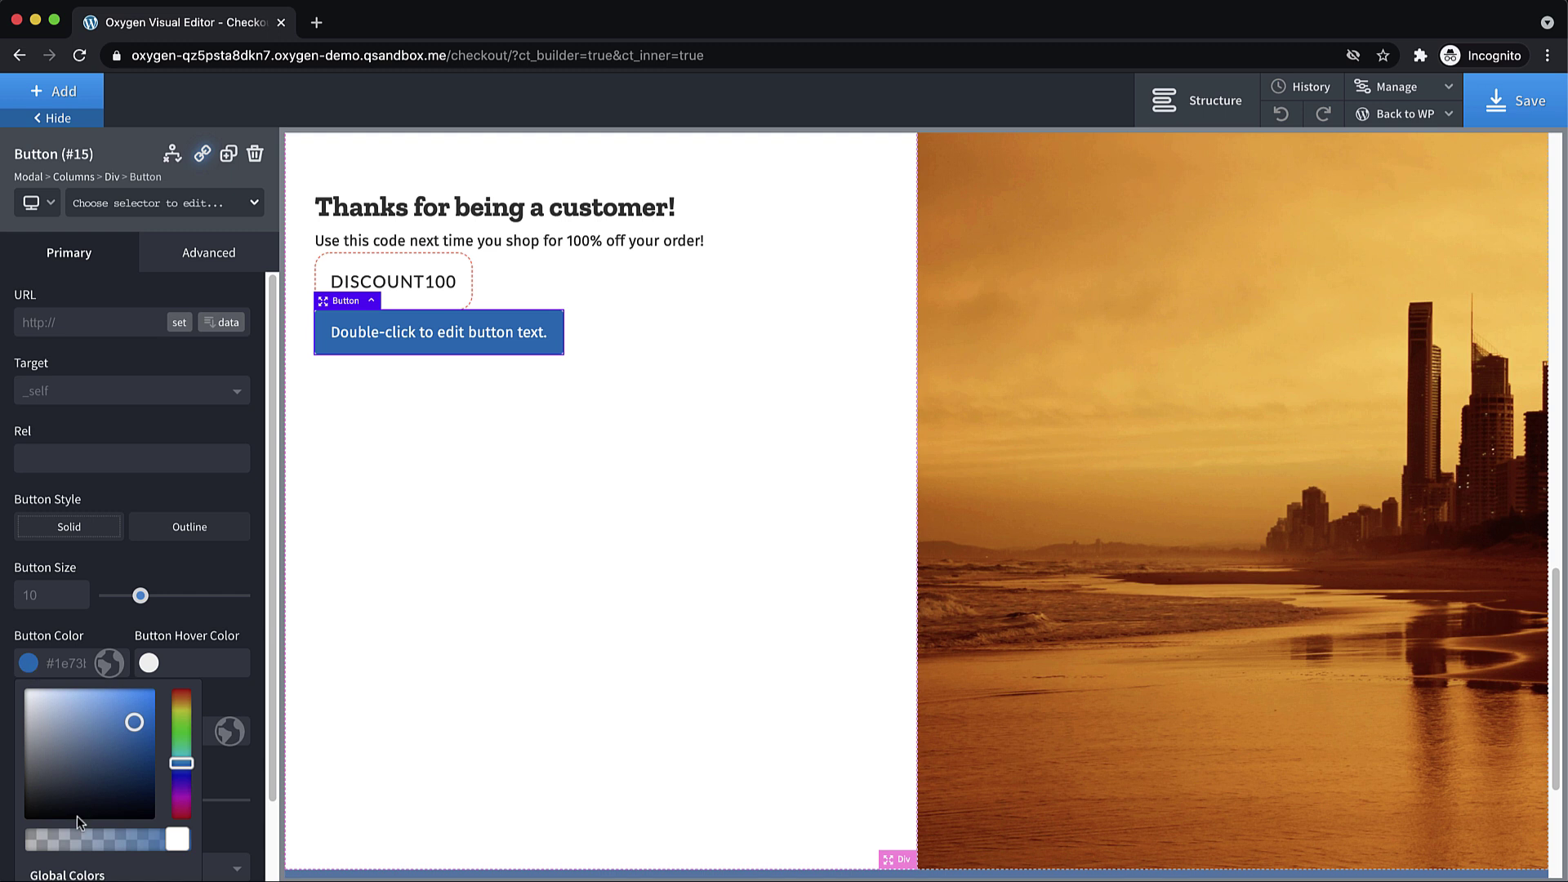
scroll(77, 816, "down", 1)
left_click(36, 802)
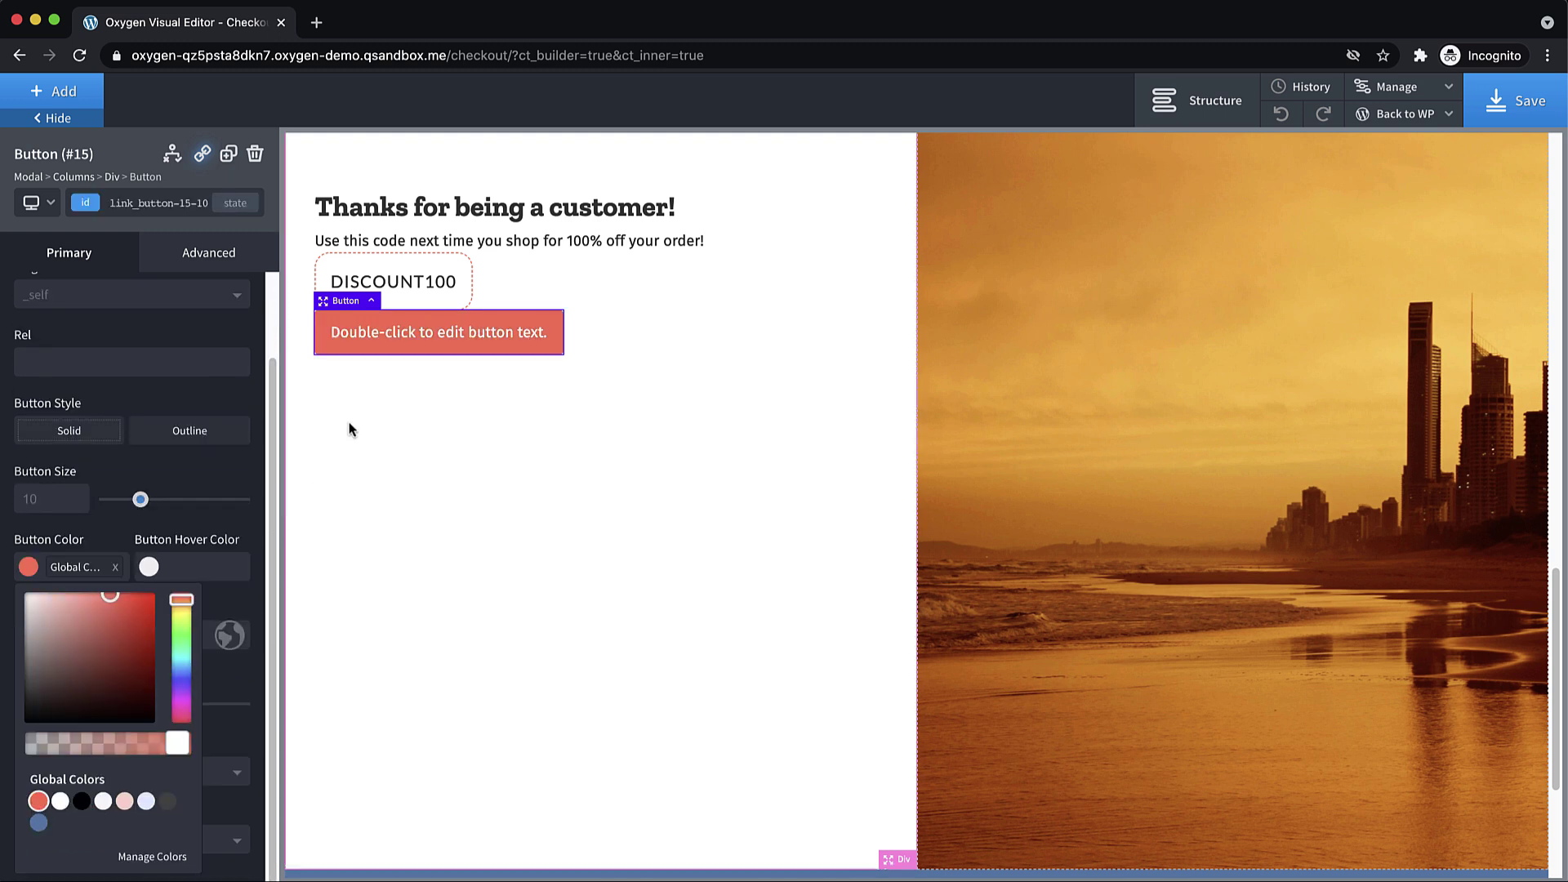
- Label the button 'Shop Now' and make it turn black on hover
double_click(431, 327)
type("Shop Now")
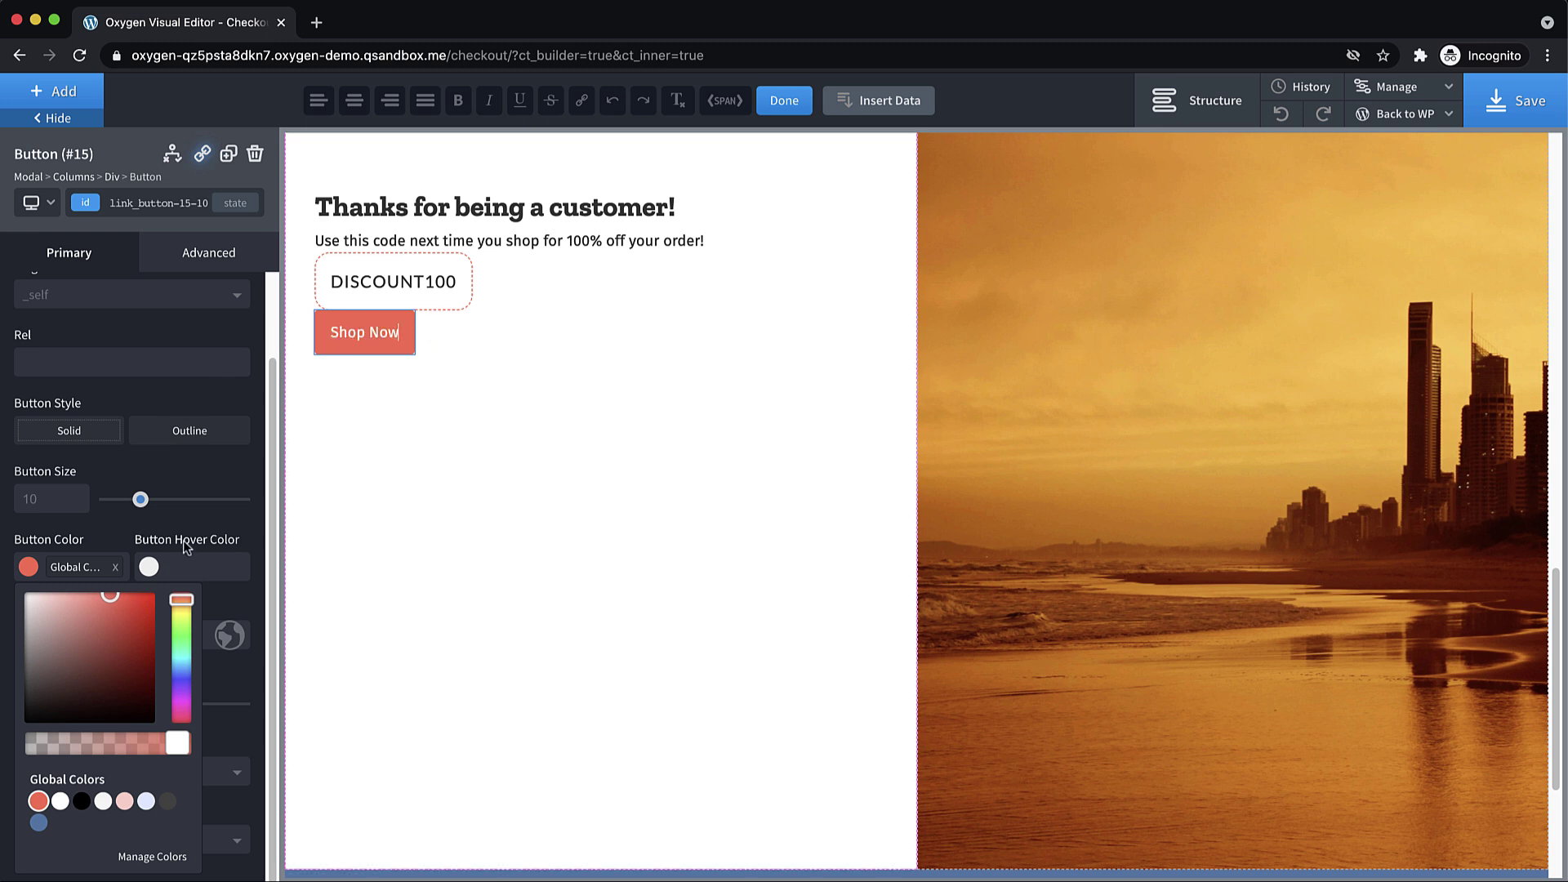
left_click(201, 512)
left_click(147, 569)
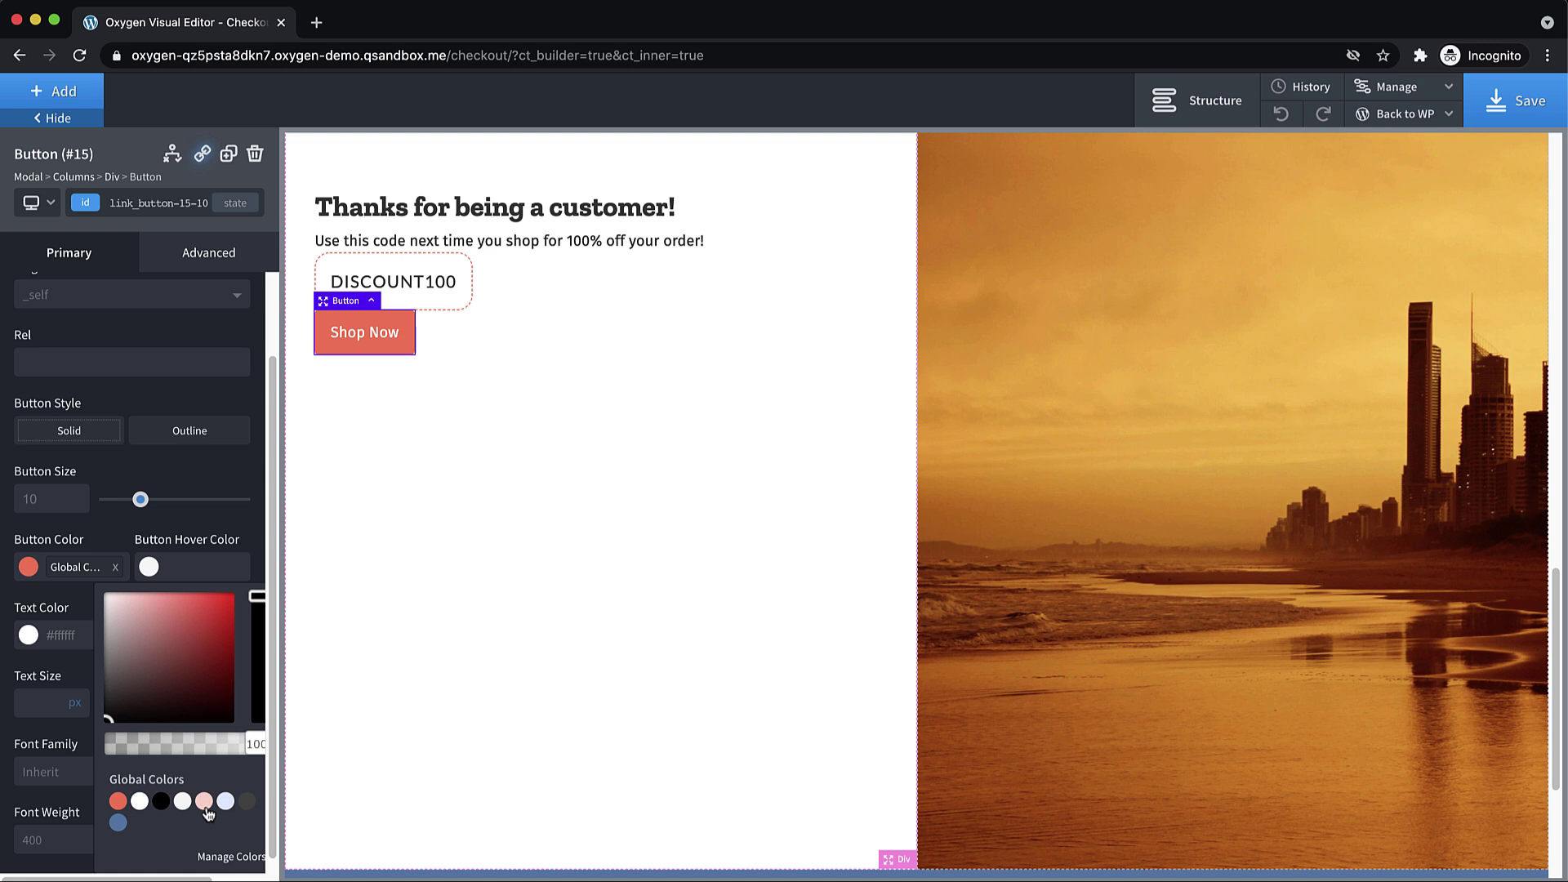
left_click(161, 801)
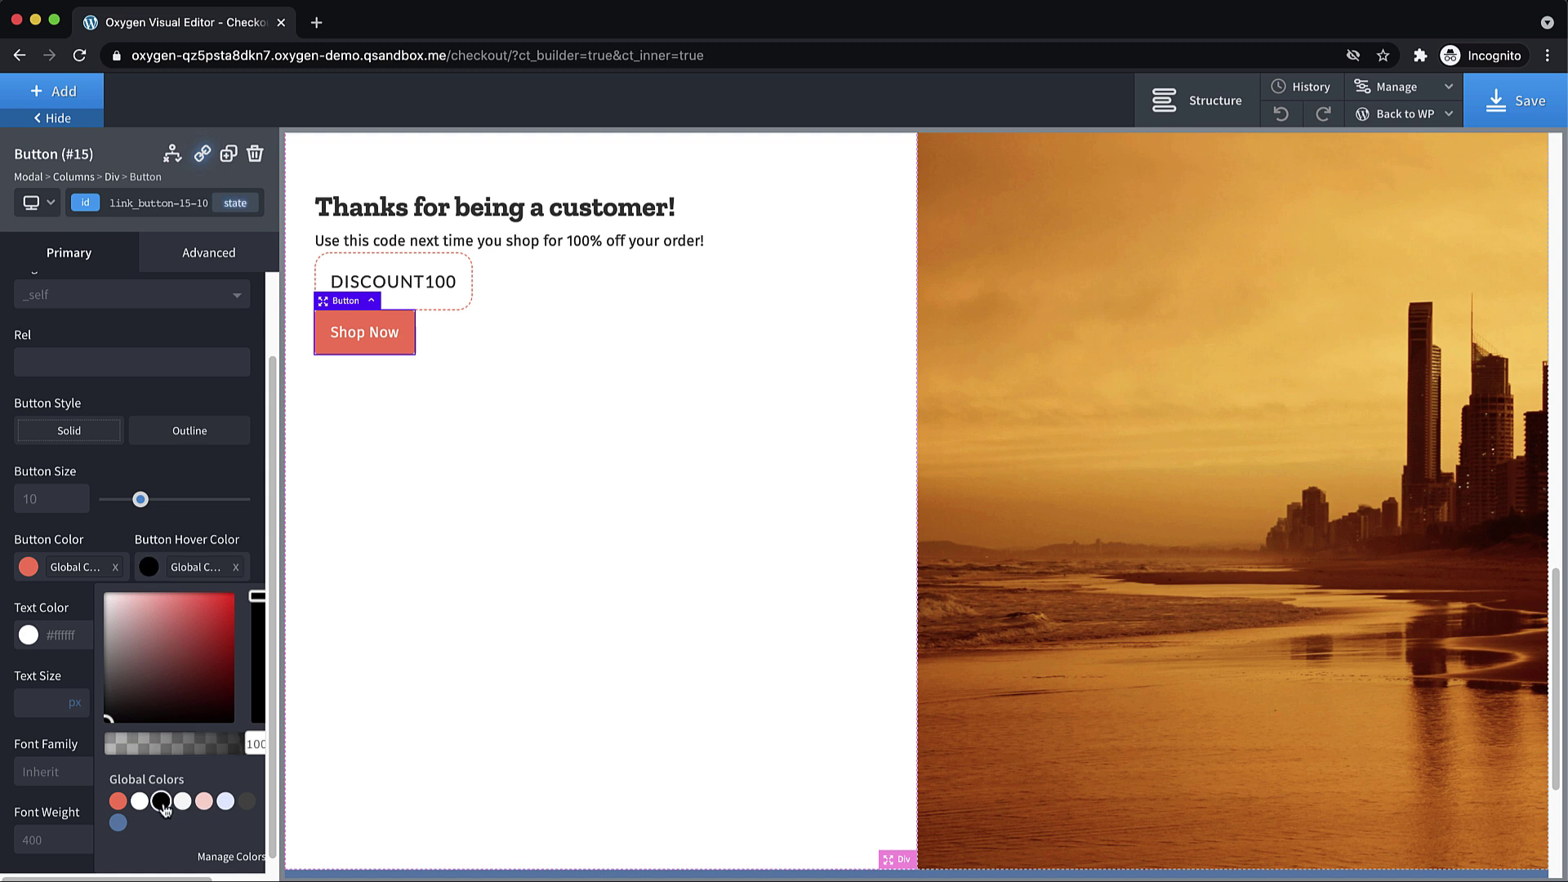
left_click(604, 369)
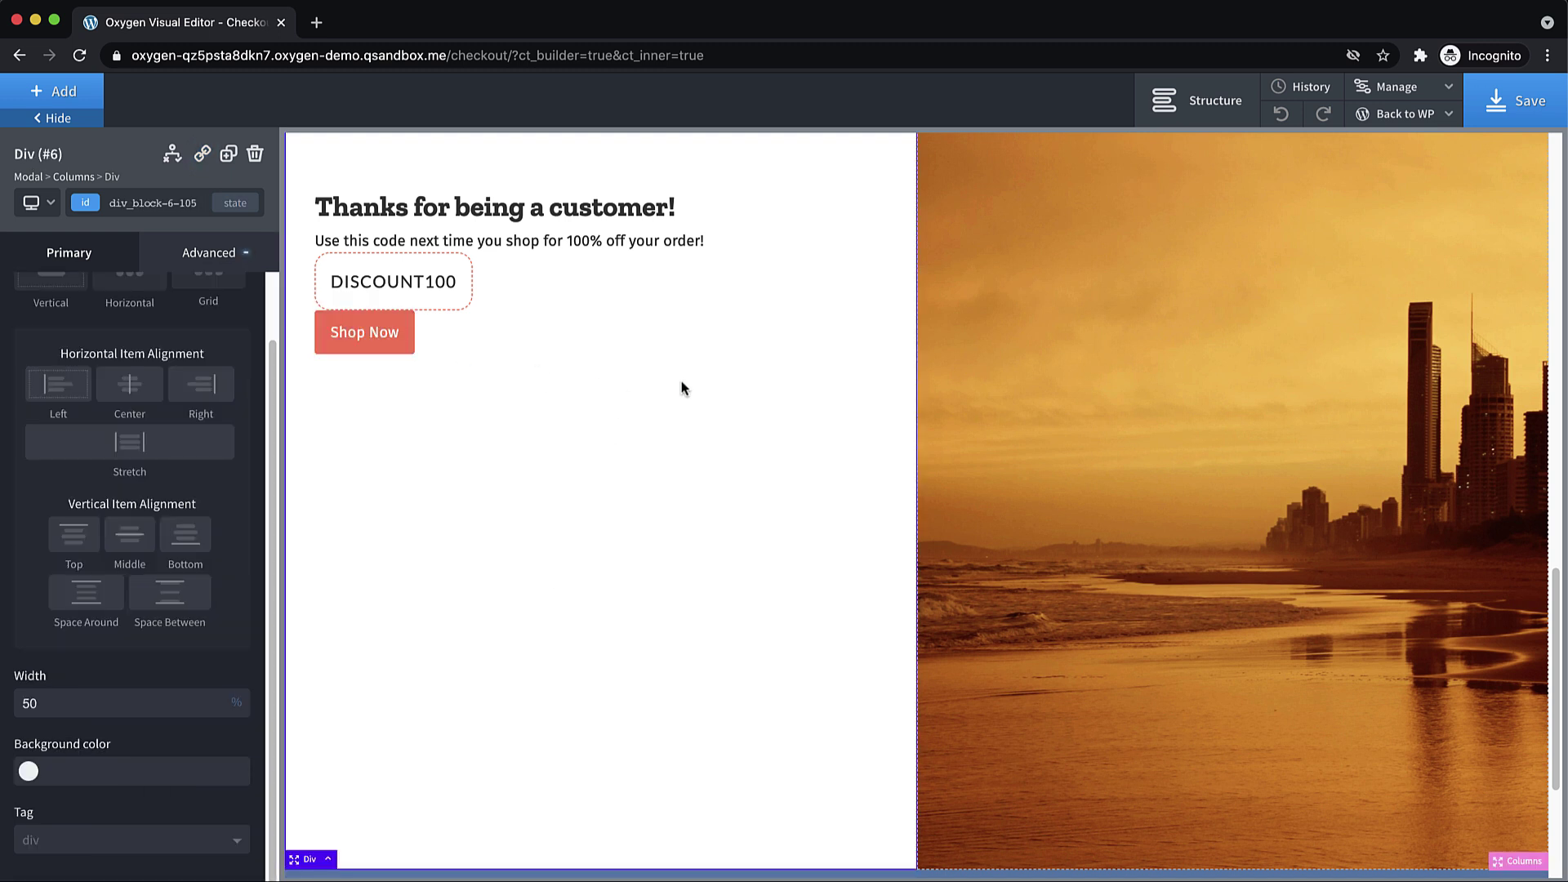
- Centre the thank-you content vertically and horizontally in the column
scroll(147, 449, "up", 2)
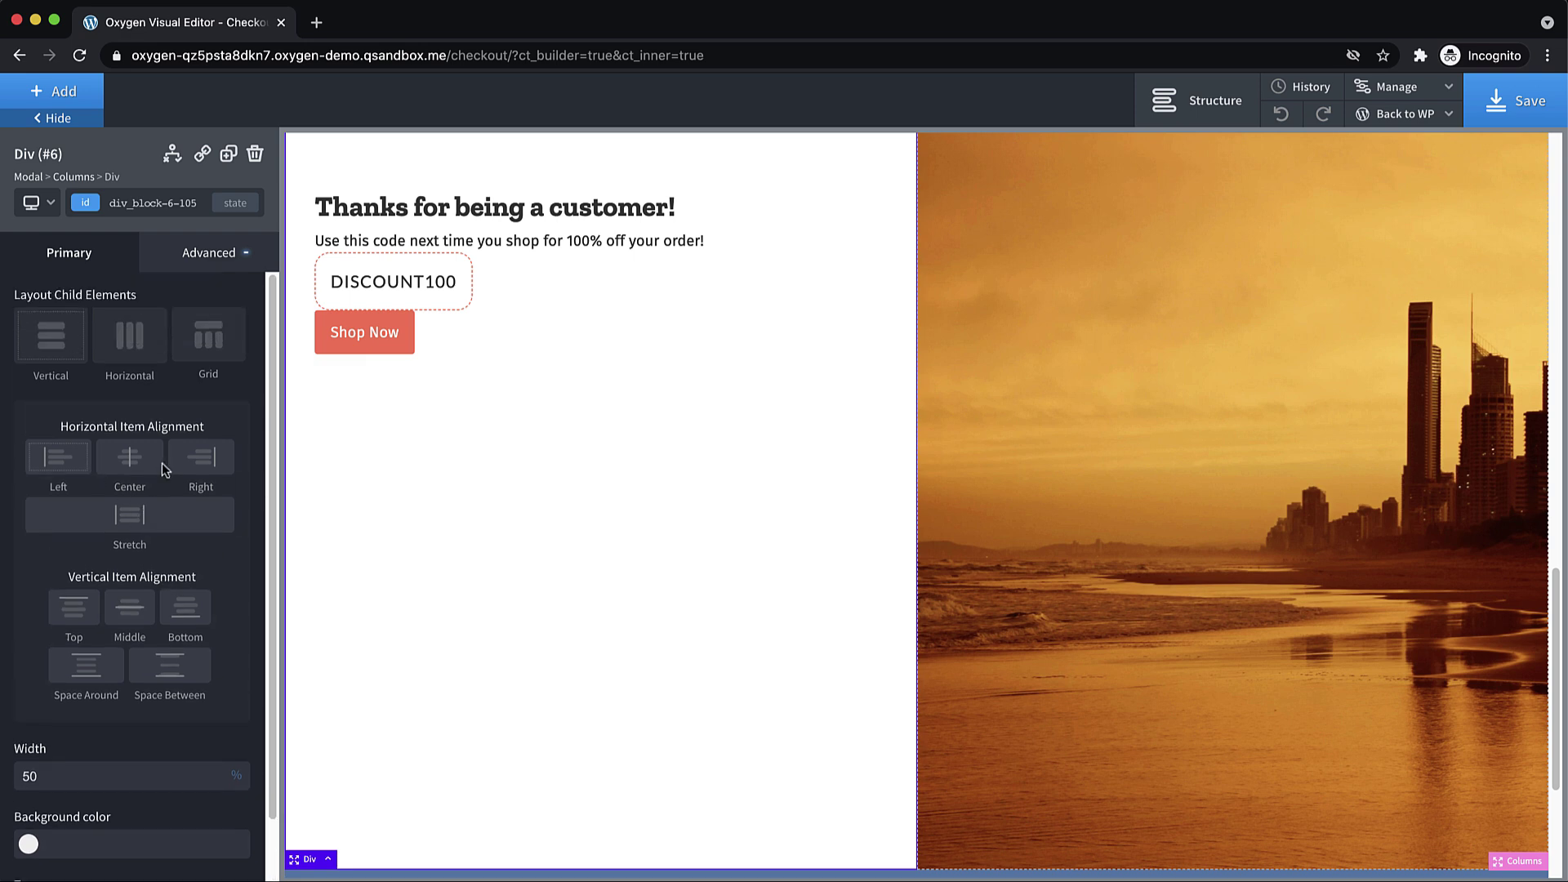
left_click(128, 614)
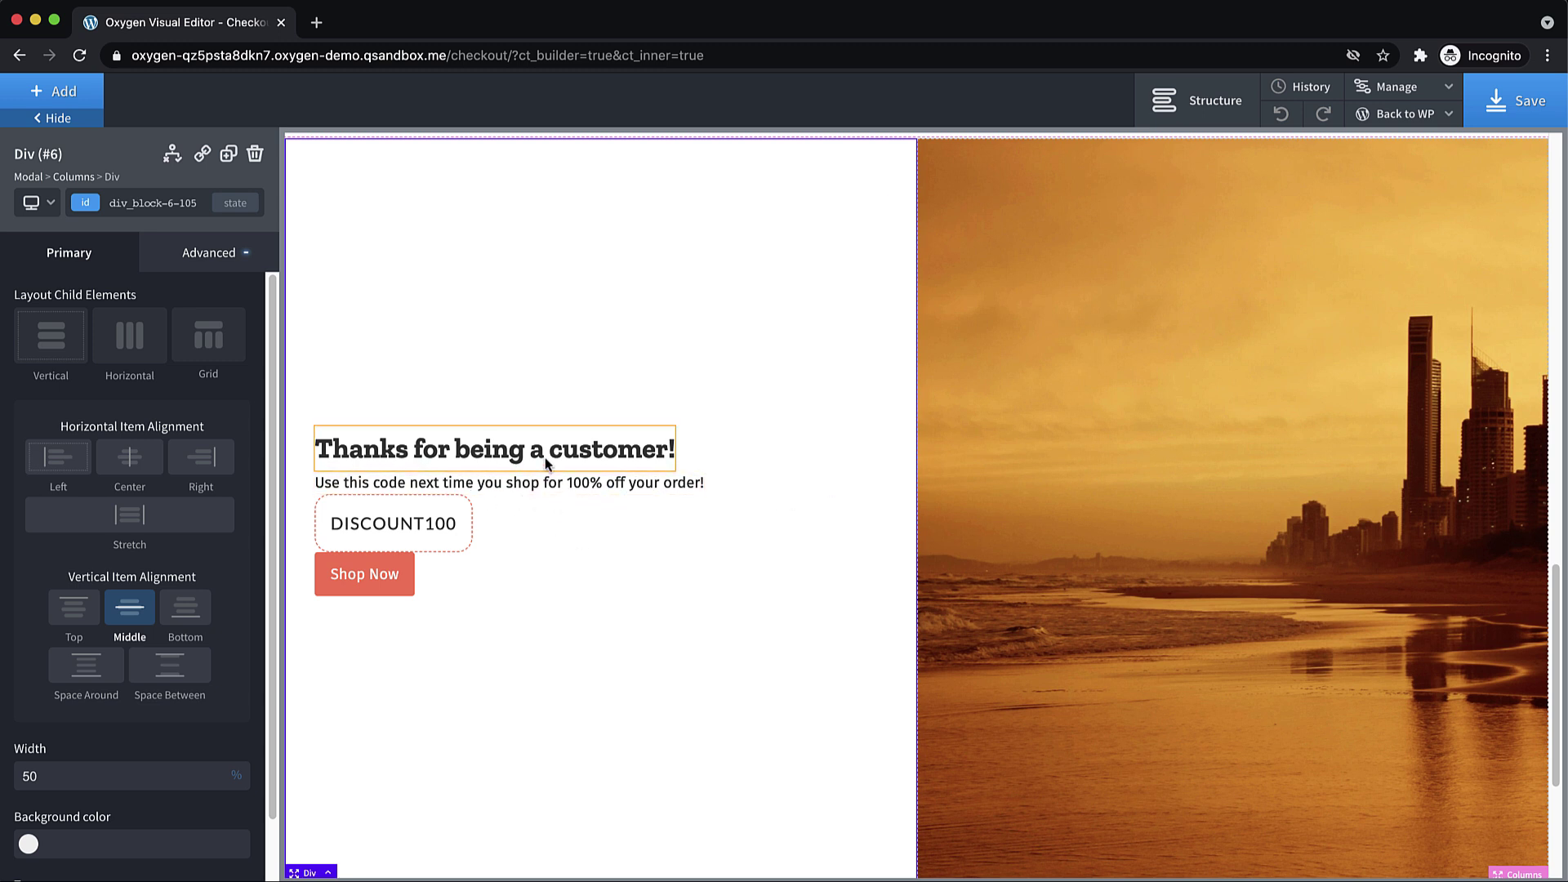
left_click(162, 470)
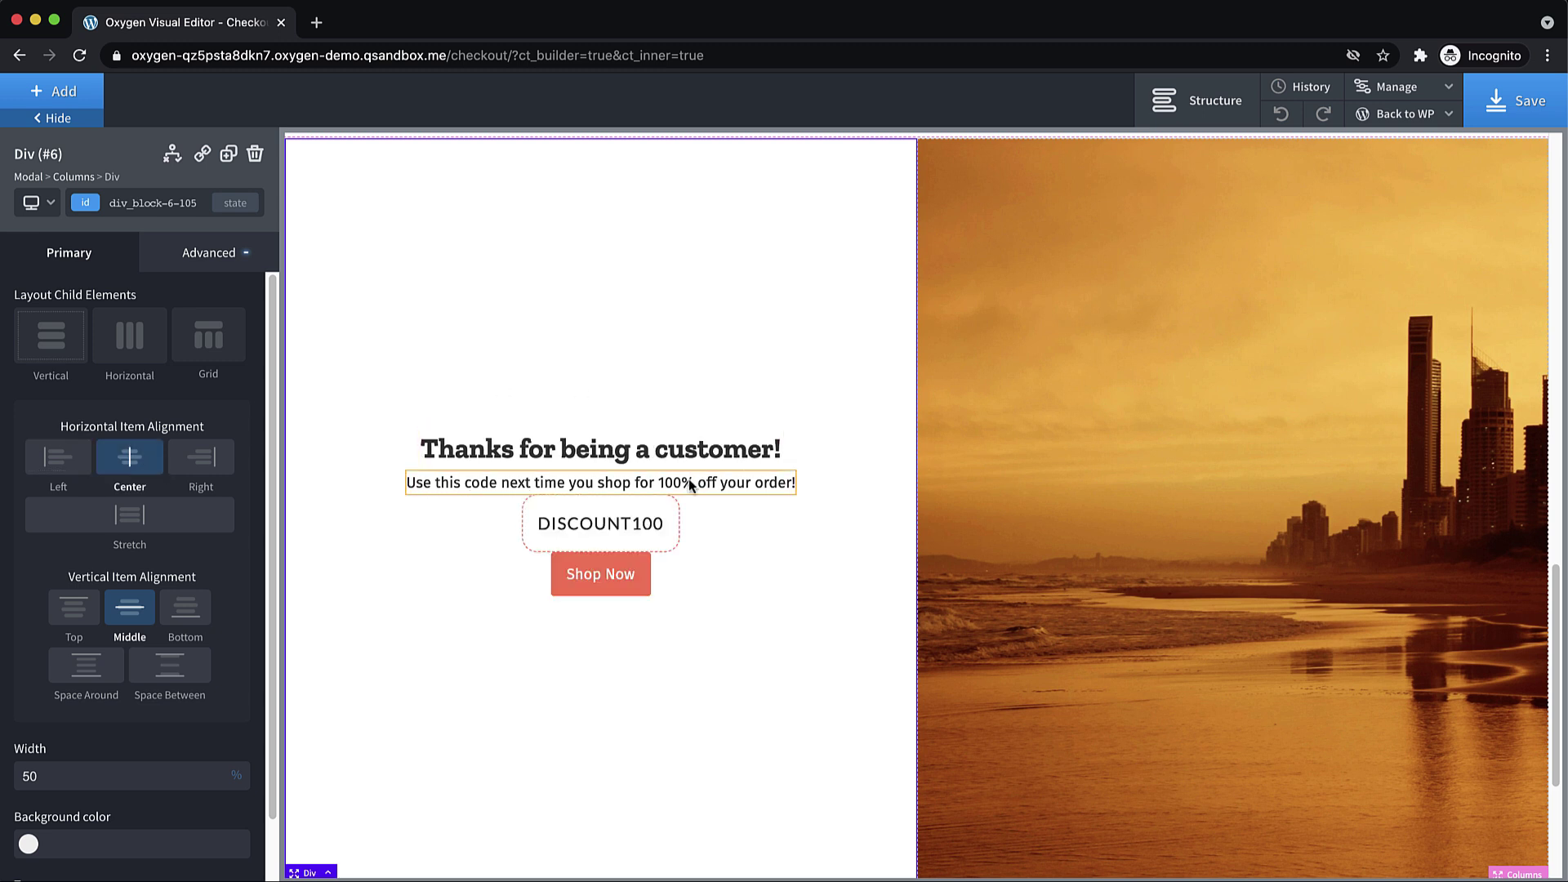
- Give the coupon instruction paragraph a top margin of 8 and bottom margin of 20
left_click(707, 454)
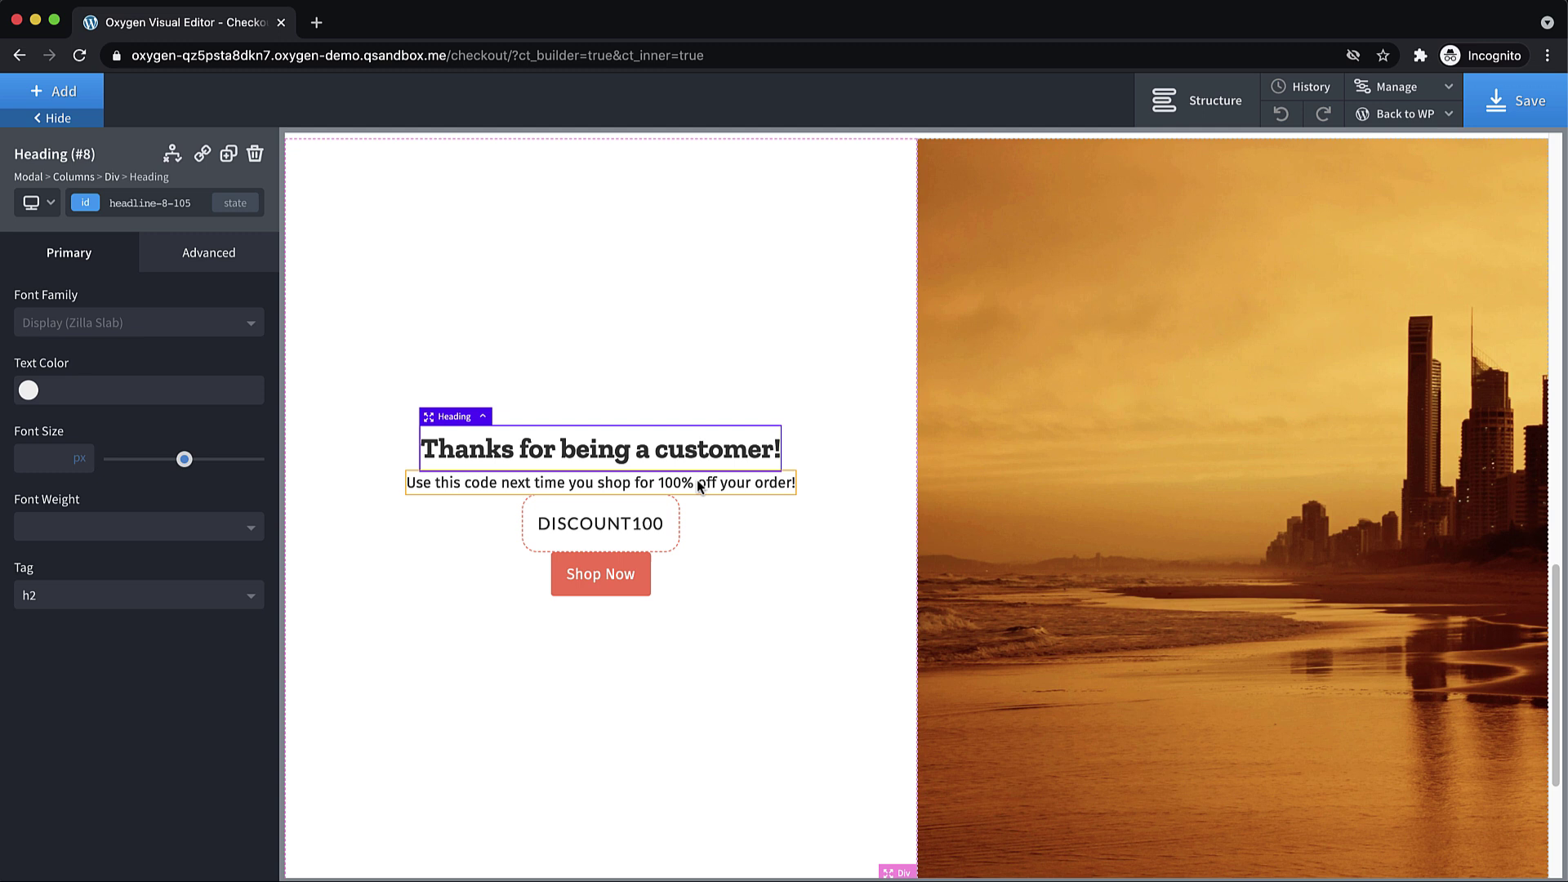
left_click(703, 482)
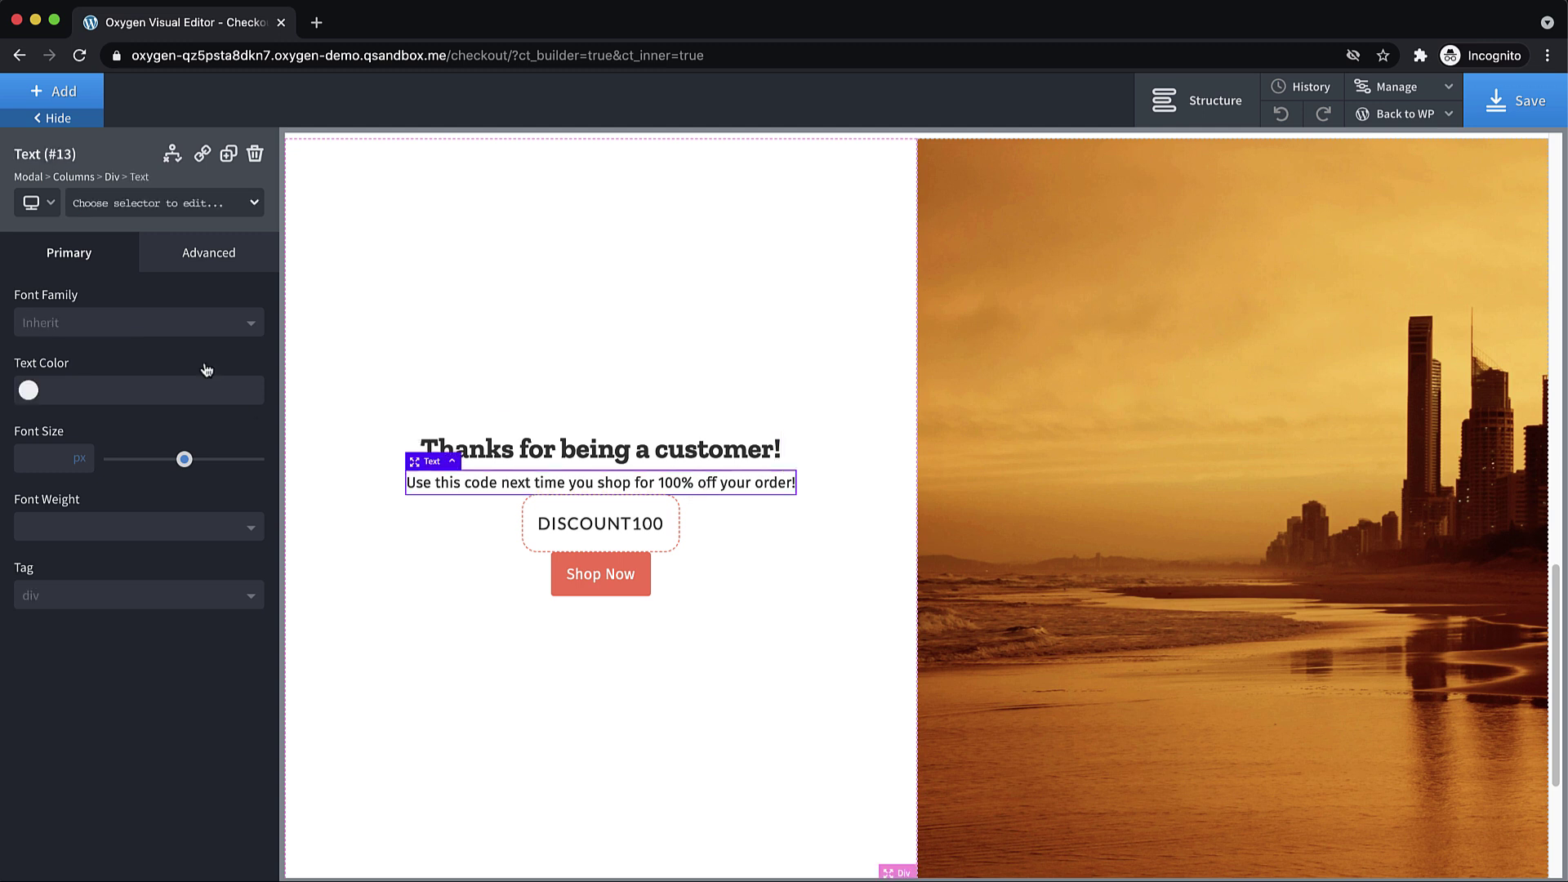
left_click(206, 255)
left_click(190, 372)
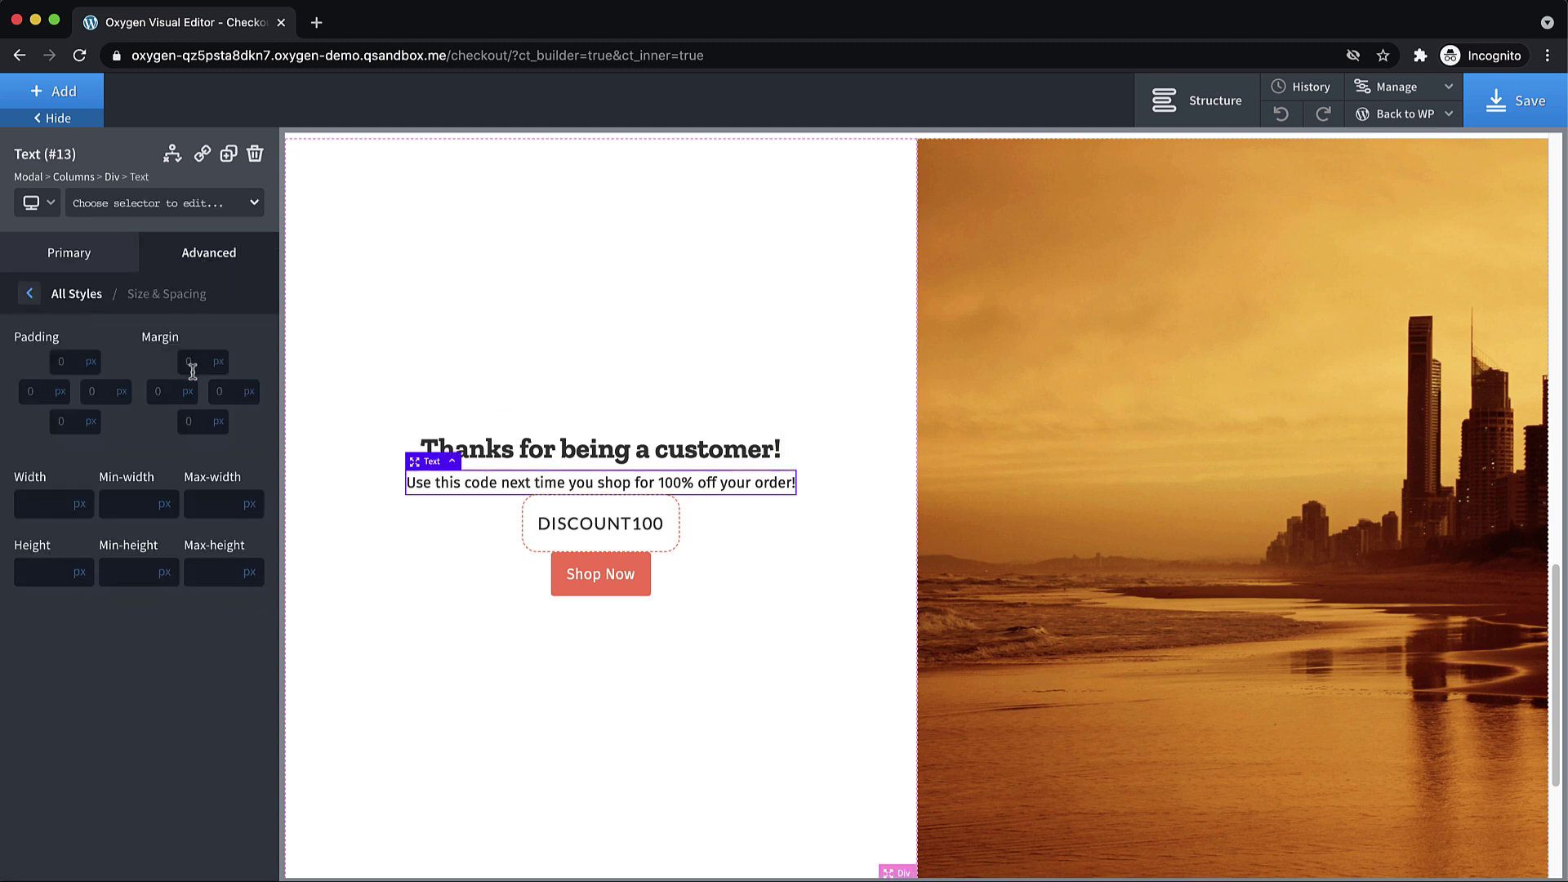
left_click(195, 366)
type("8")
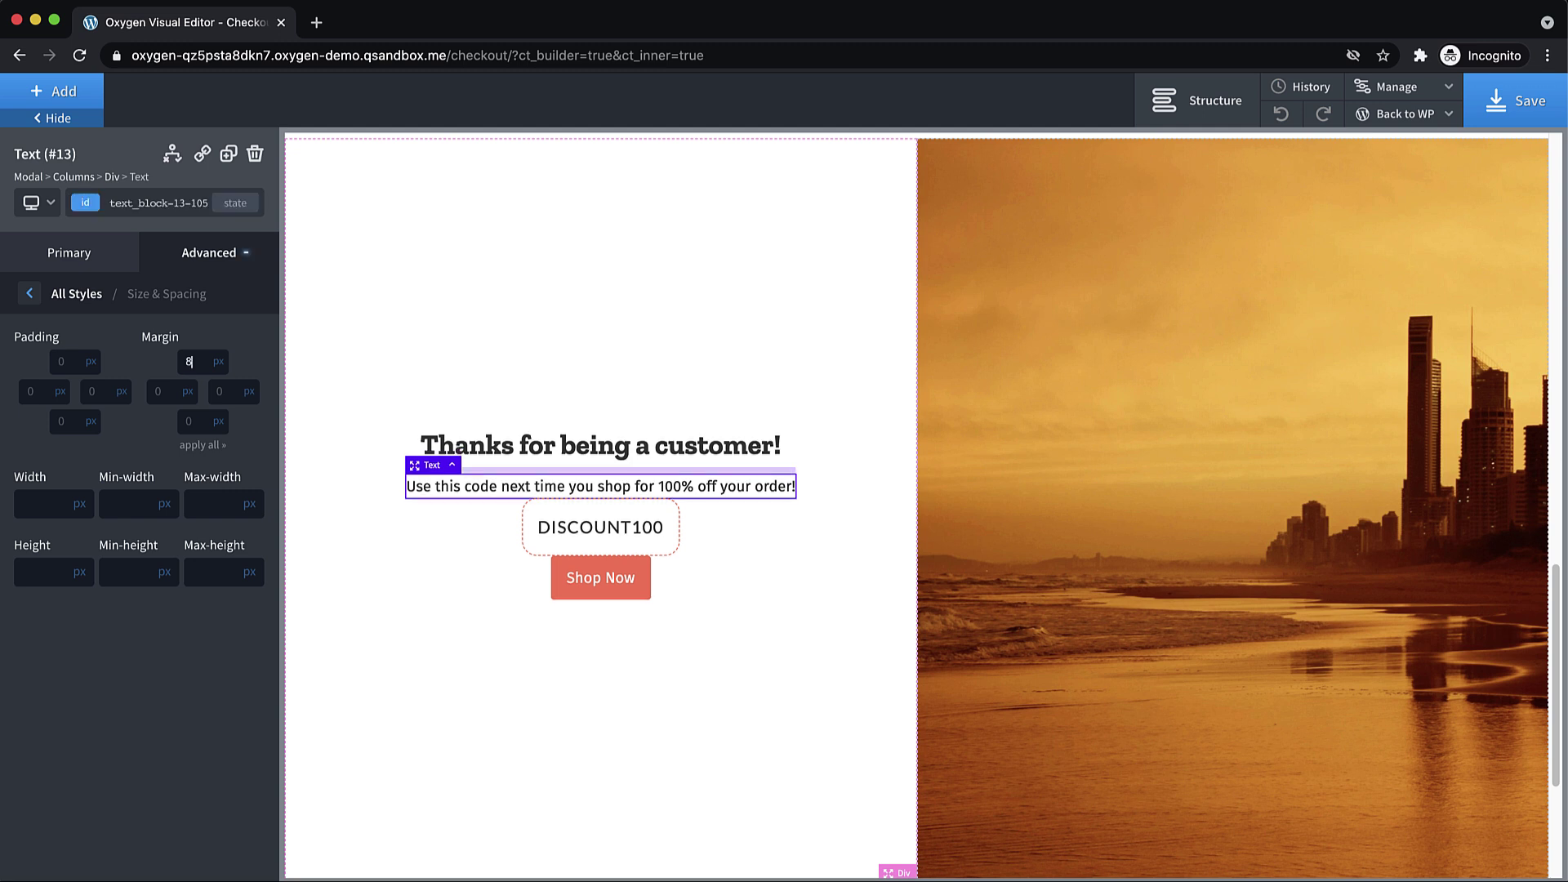
left_click(195, 423)
type("20")
- Set a bottom margin of 36 on the DISCOUNT100 coupon box
left_click(617, 534)
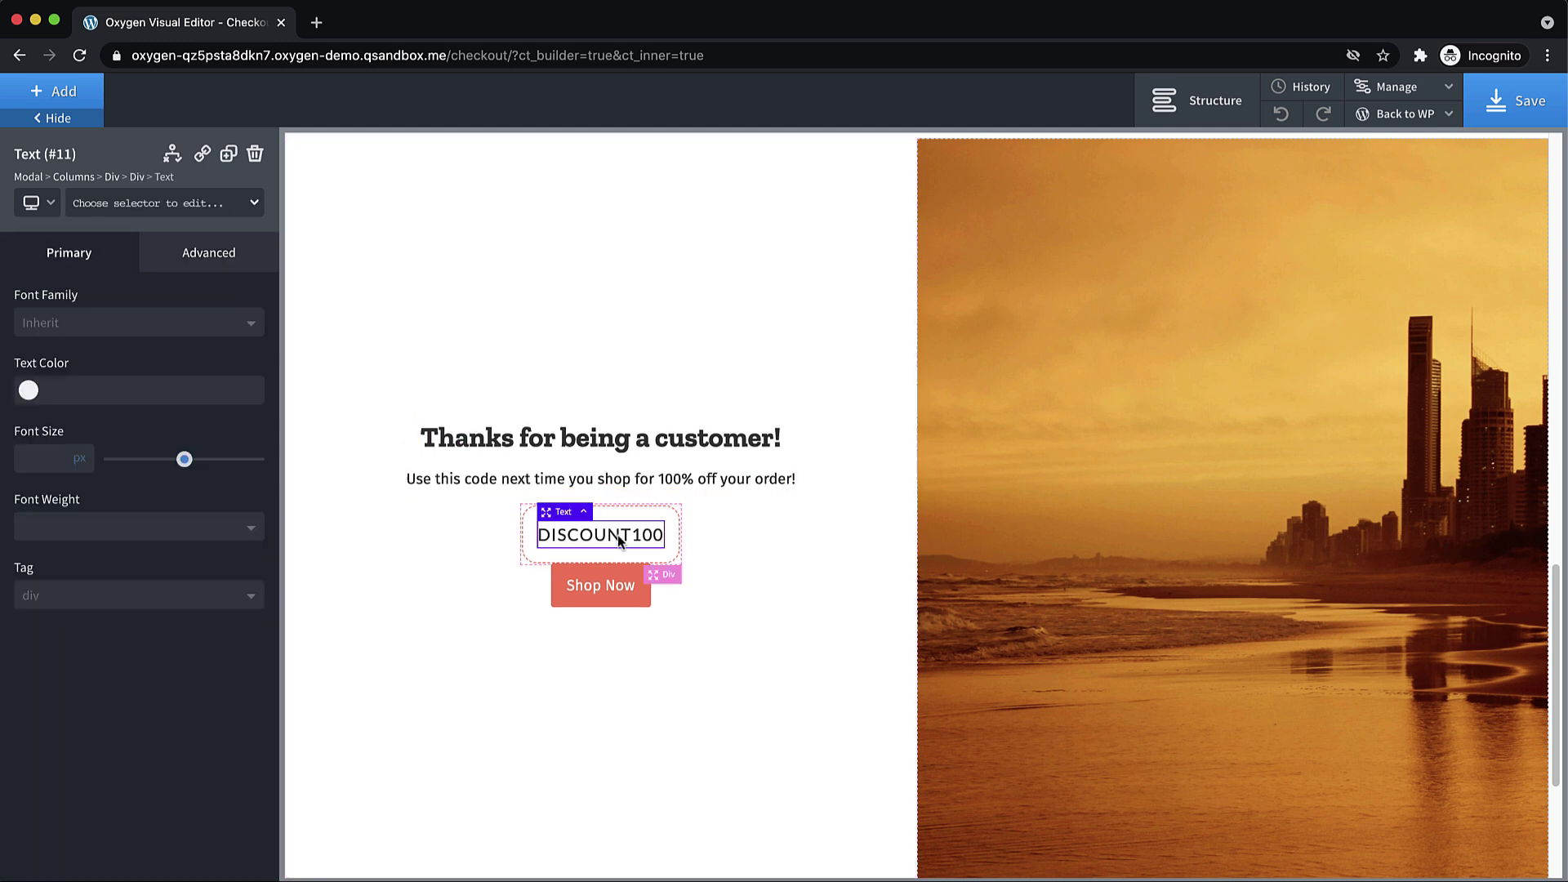
left_click(664, 574)
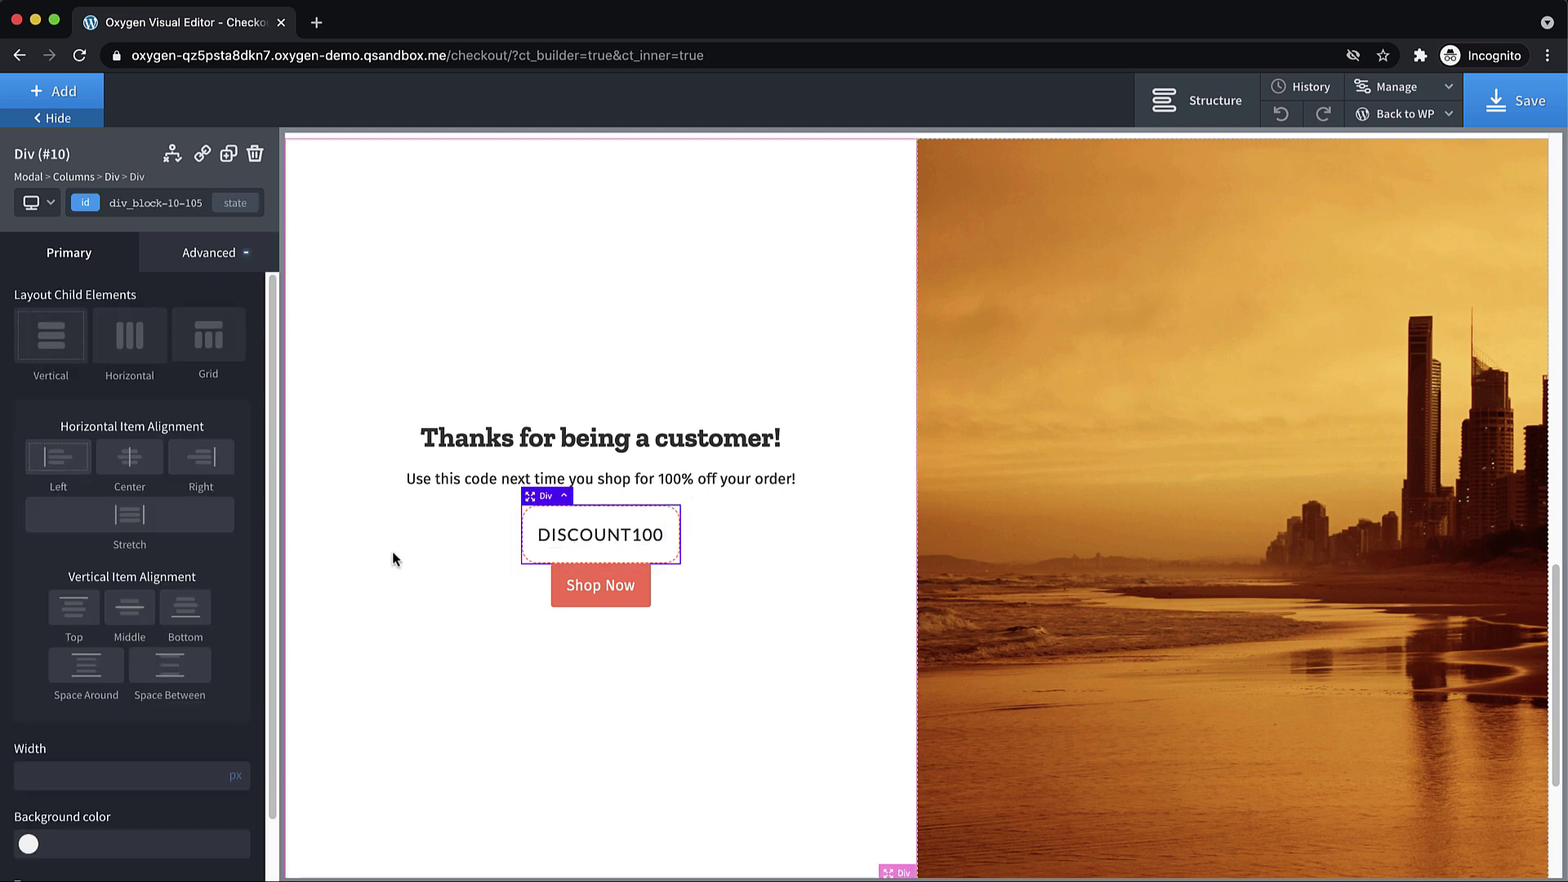
left_click(209, 253)
left_click(168, 361)
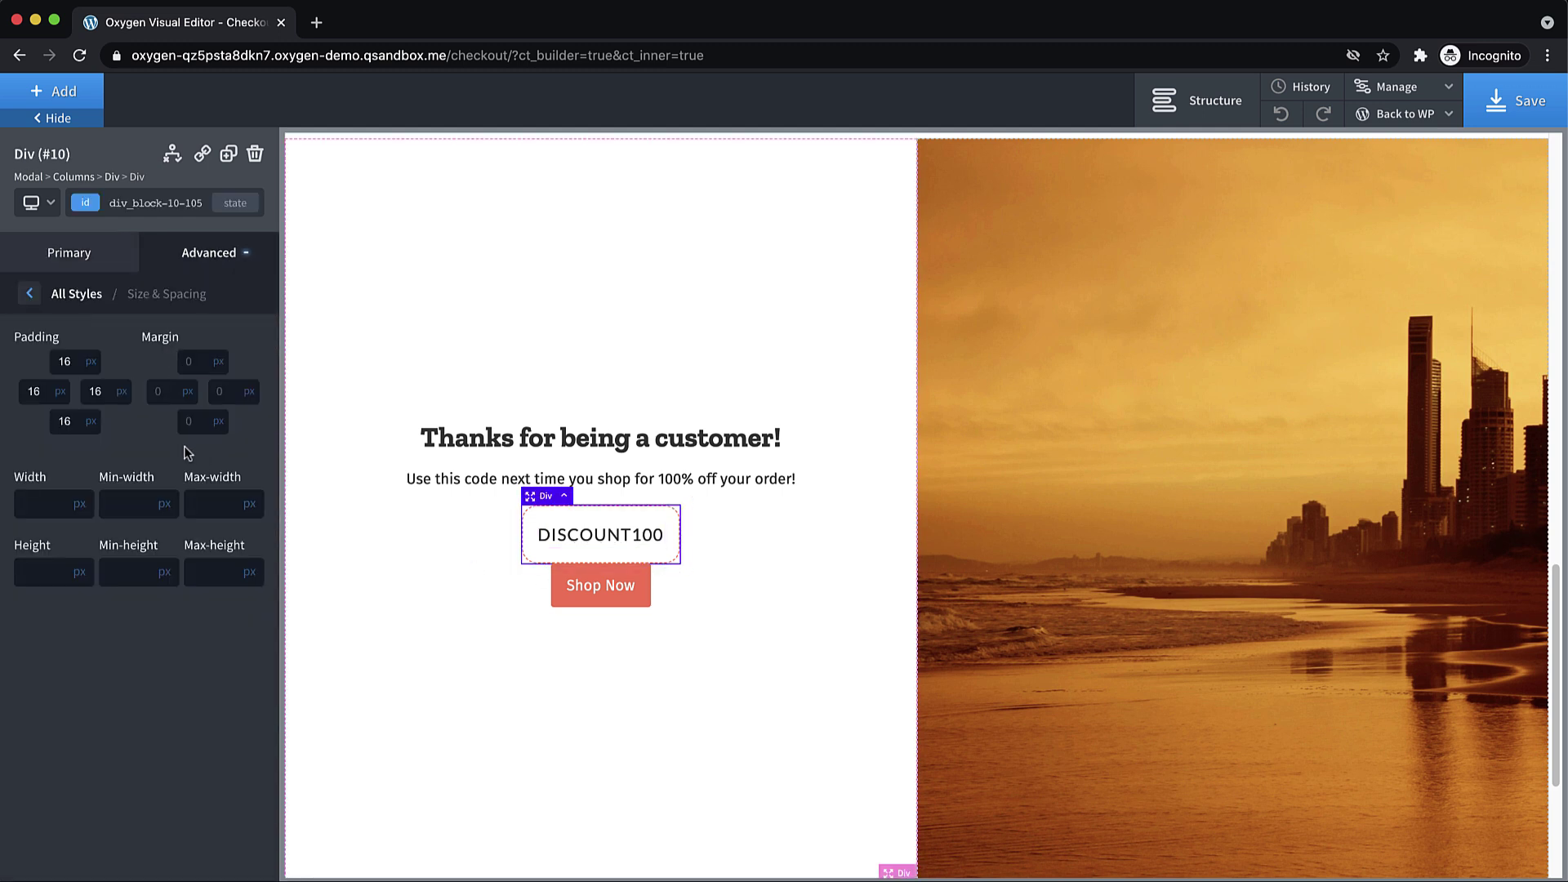
type("36")
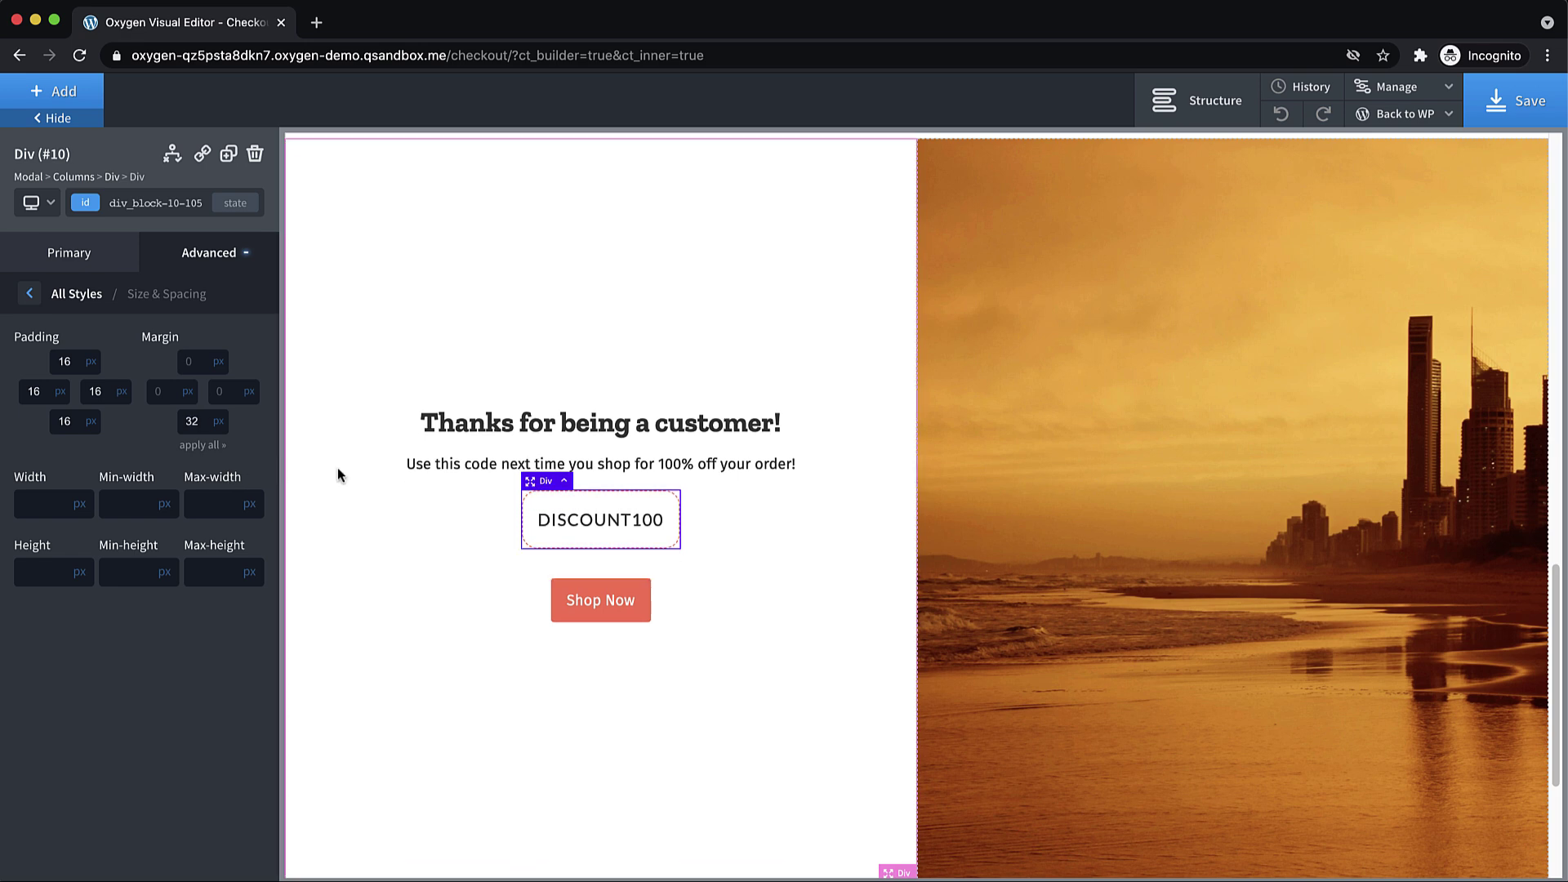
left_click(789, 670)
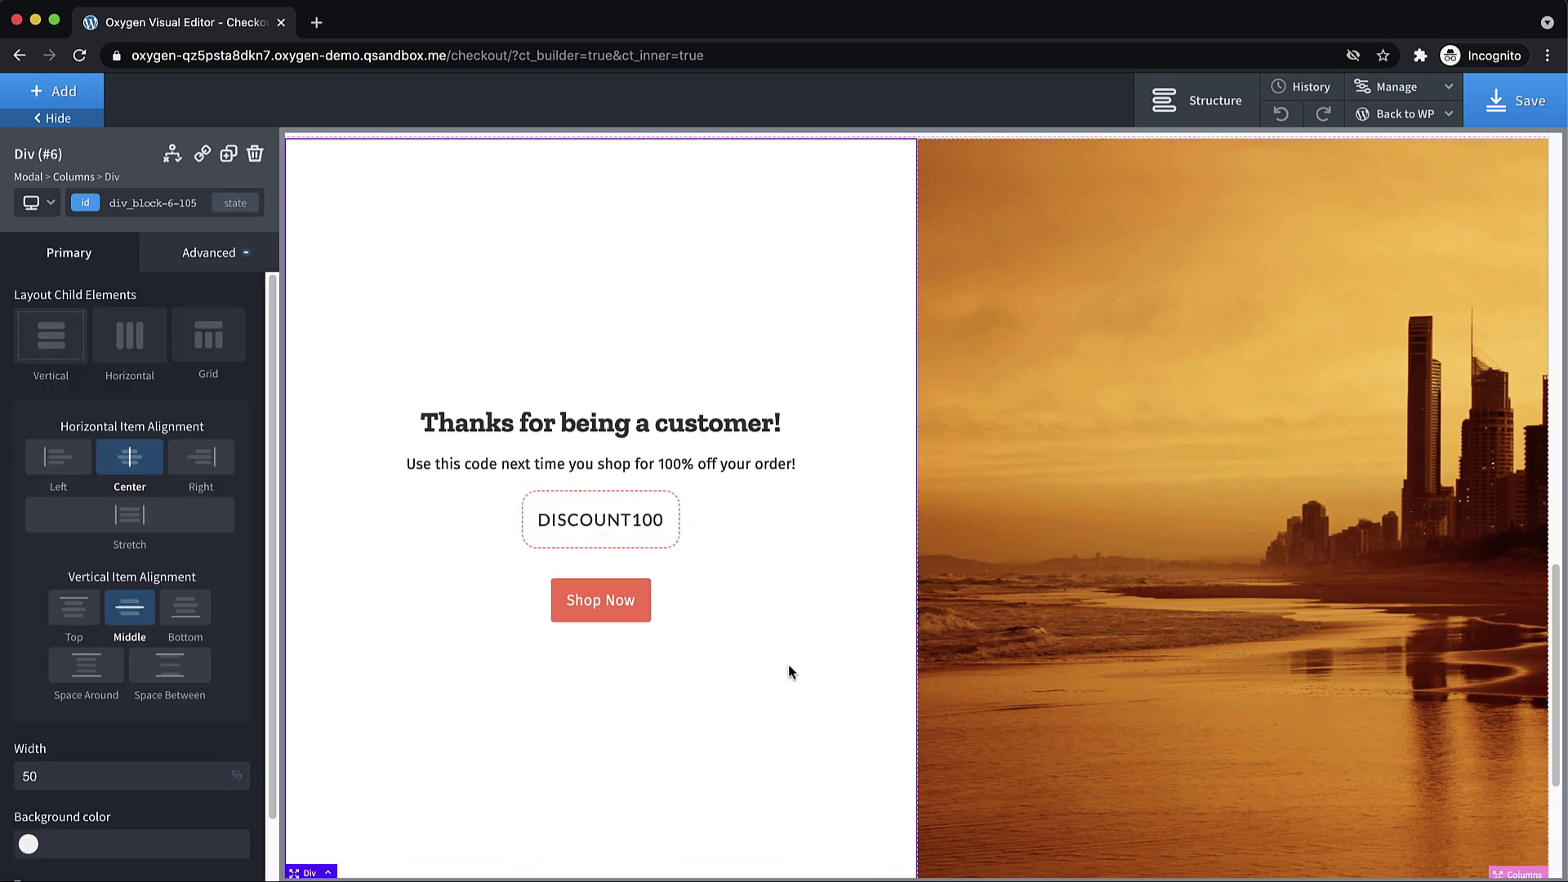
- Save the page
left_click(1517, 98)
scroll(808, 620, "up", 5)
scroll(811, 620, "down", 7)
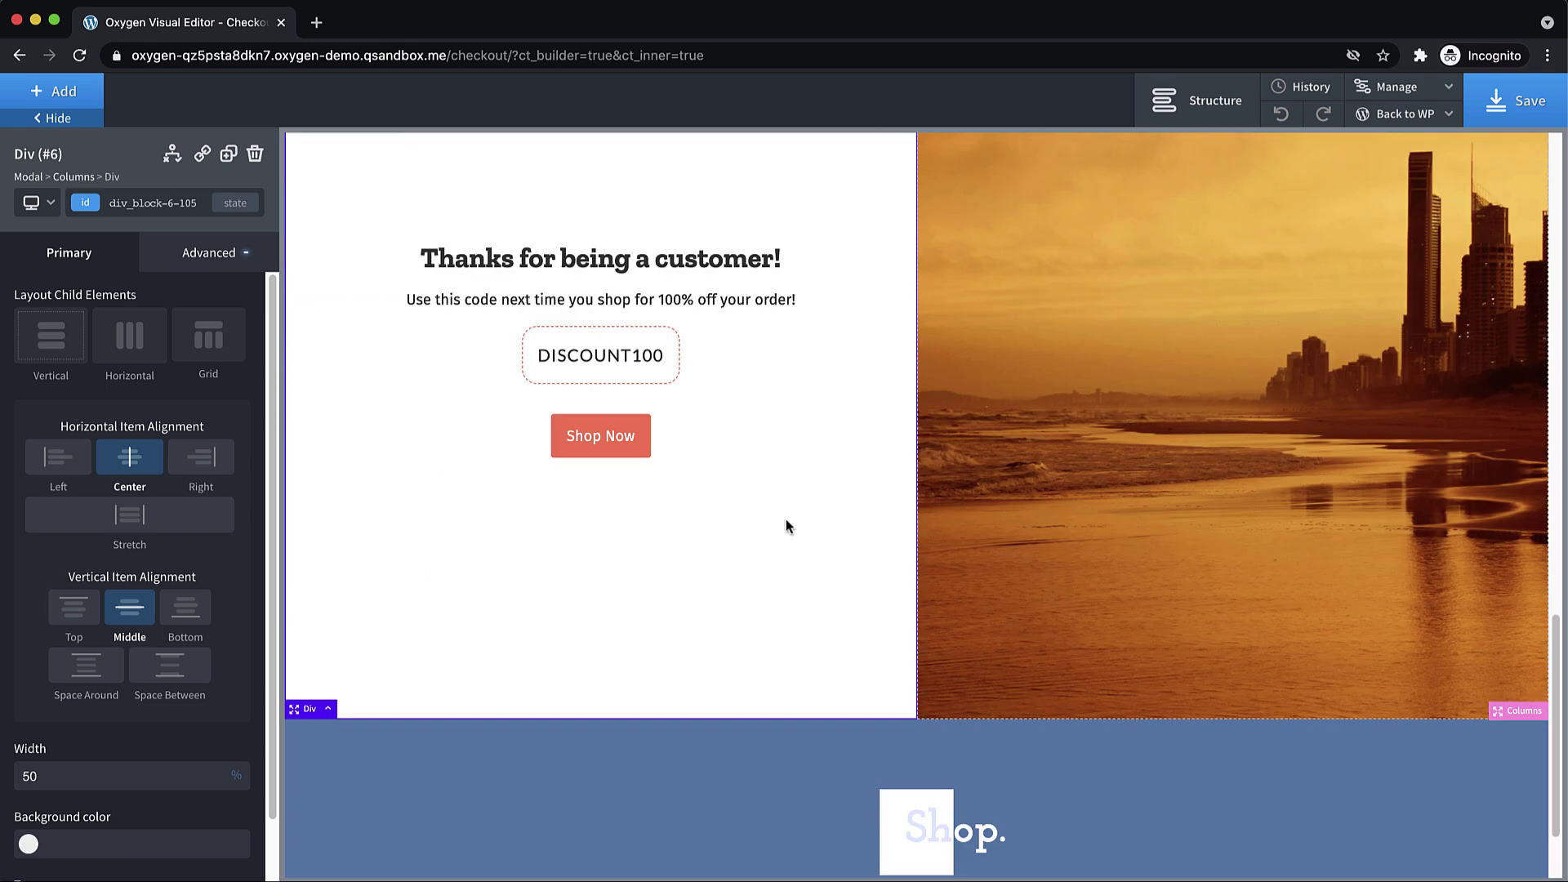
scroll(785, 526, "up", 3)
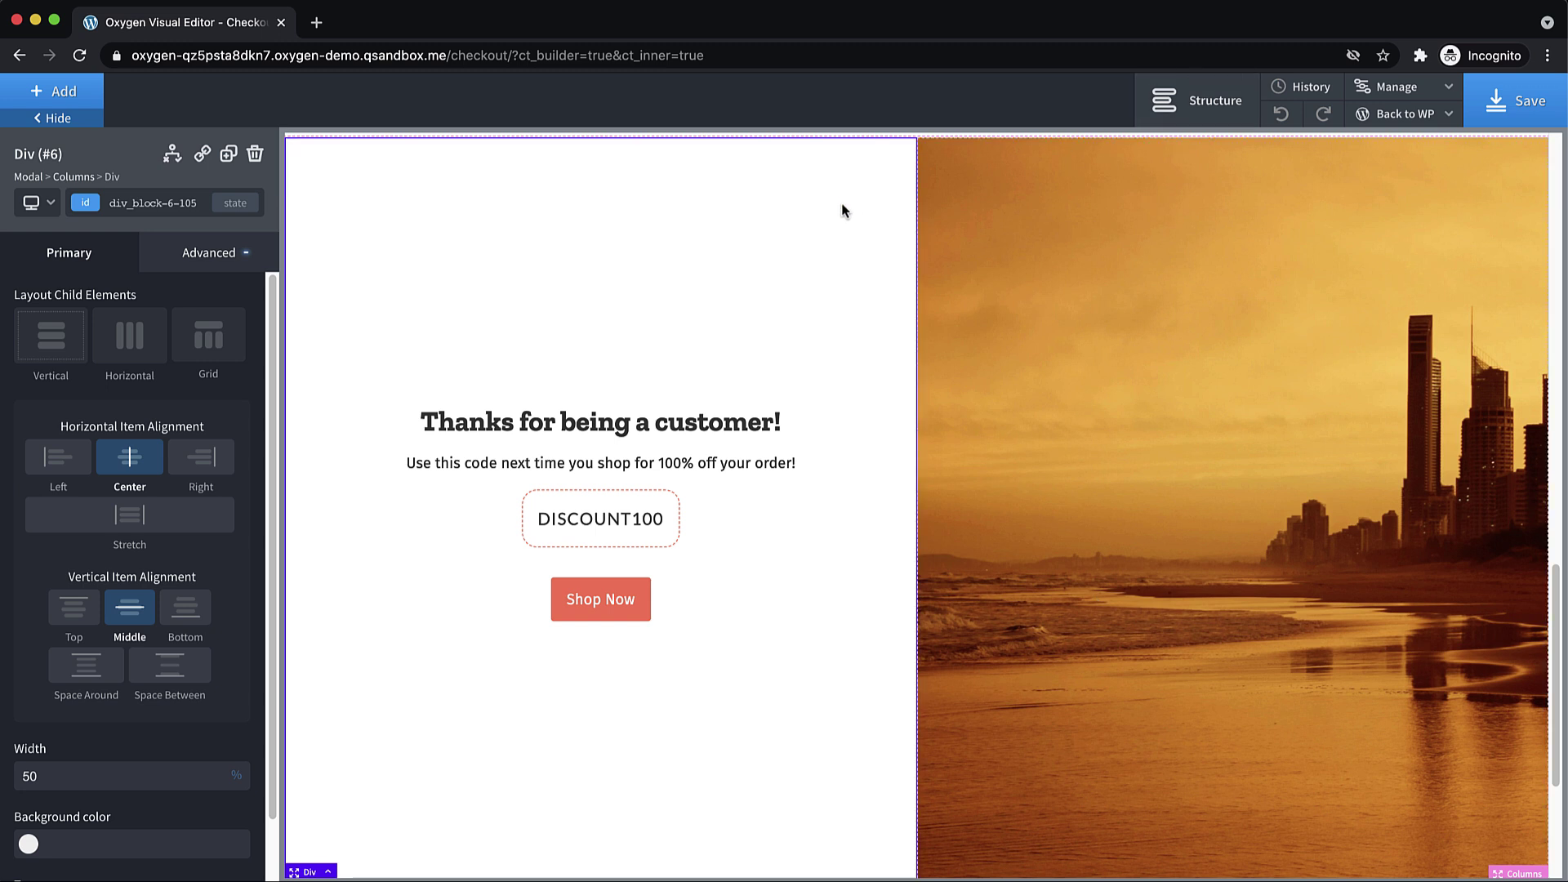
- Change the modal trigger delay from 5 to 2 seconds, keeping the after-shown behaviour unchanged
left_click(29, 178)
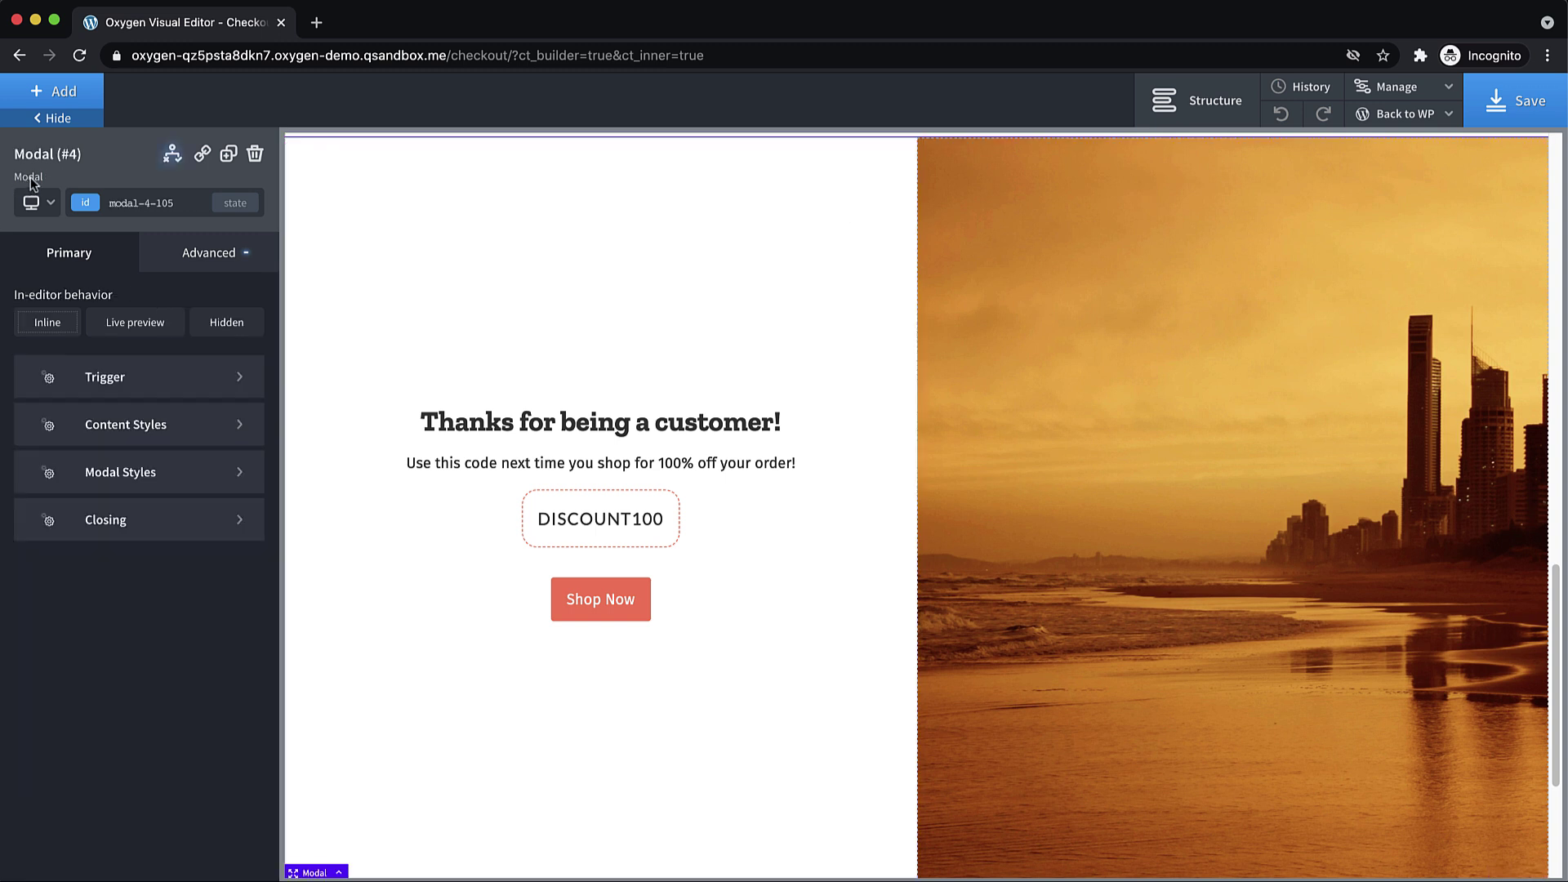
left_click(131, 377)
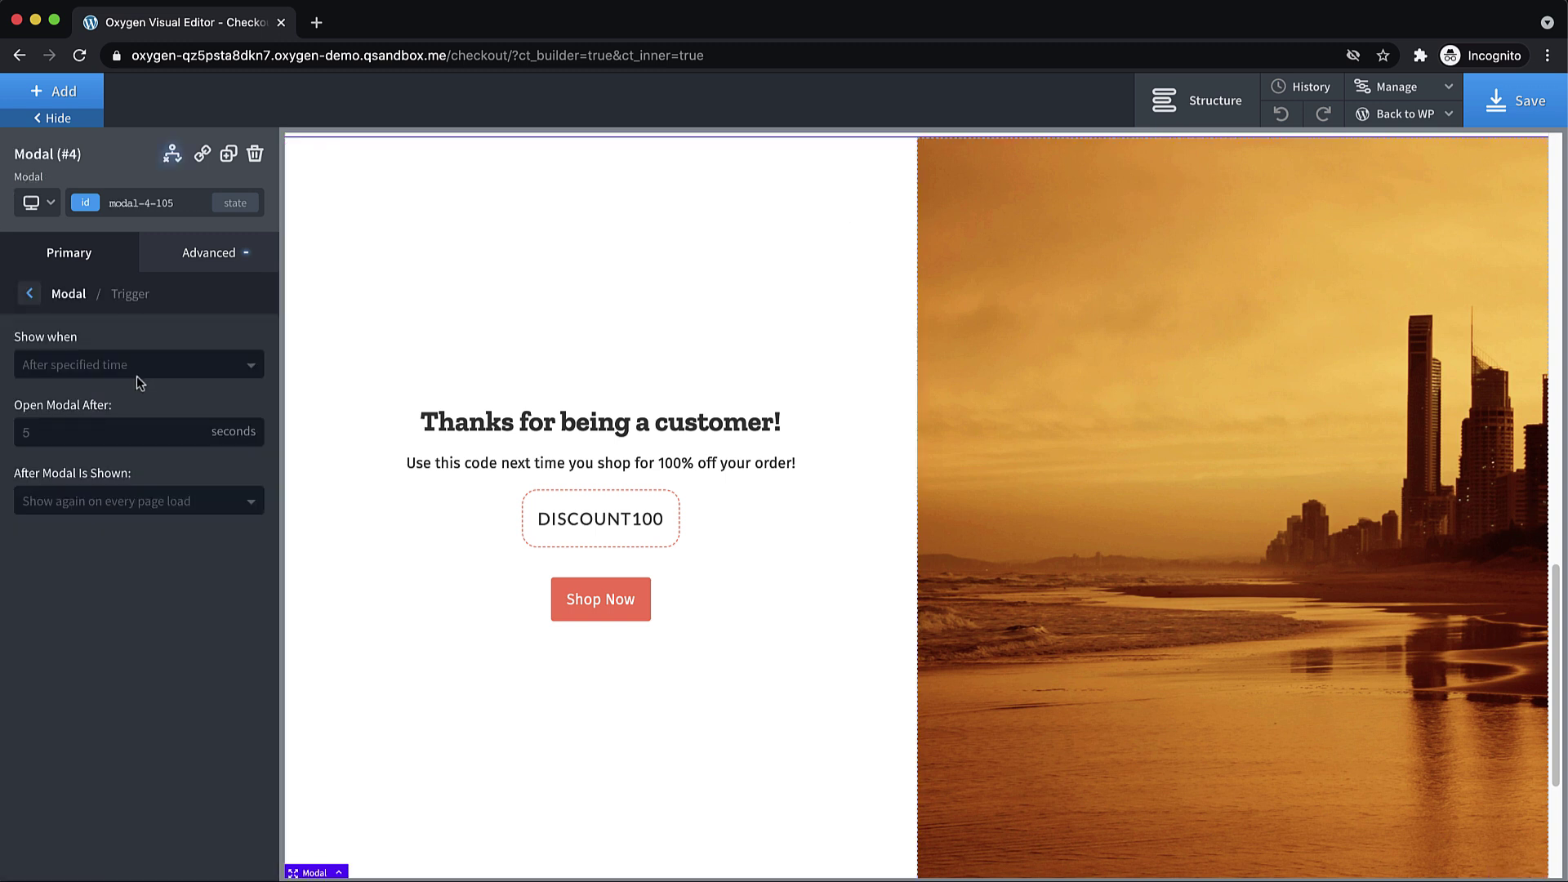
left_click(35, 432)
key("BackSpace")
left_click(241, 502)
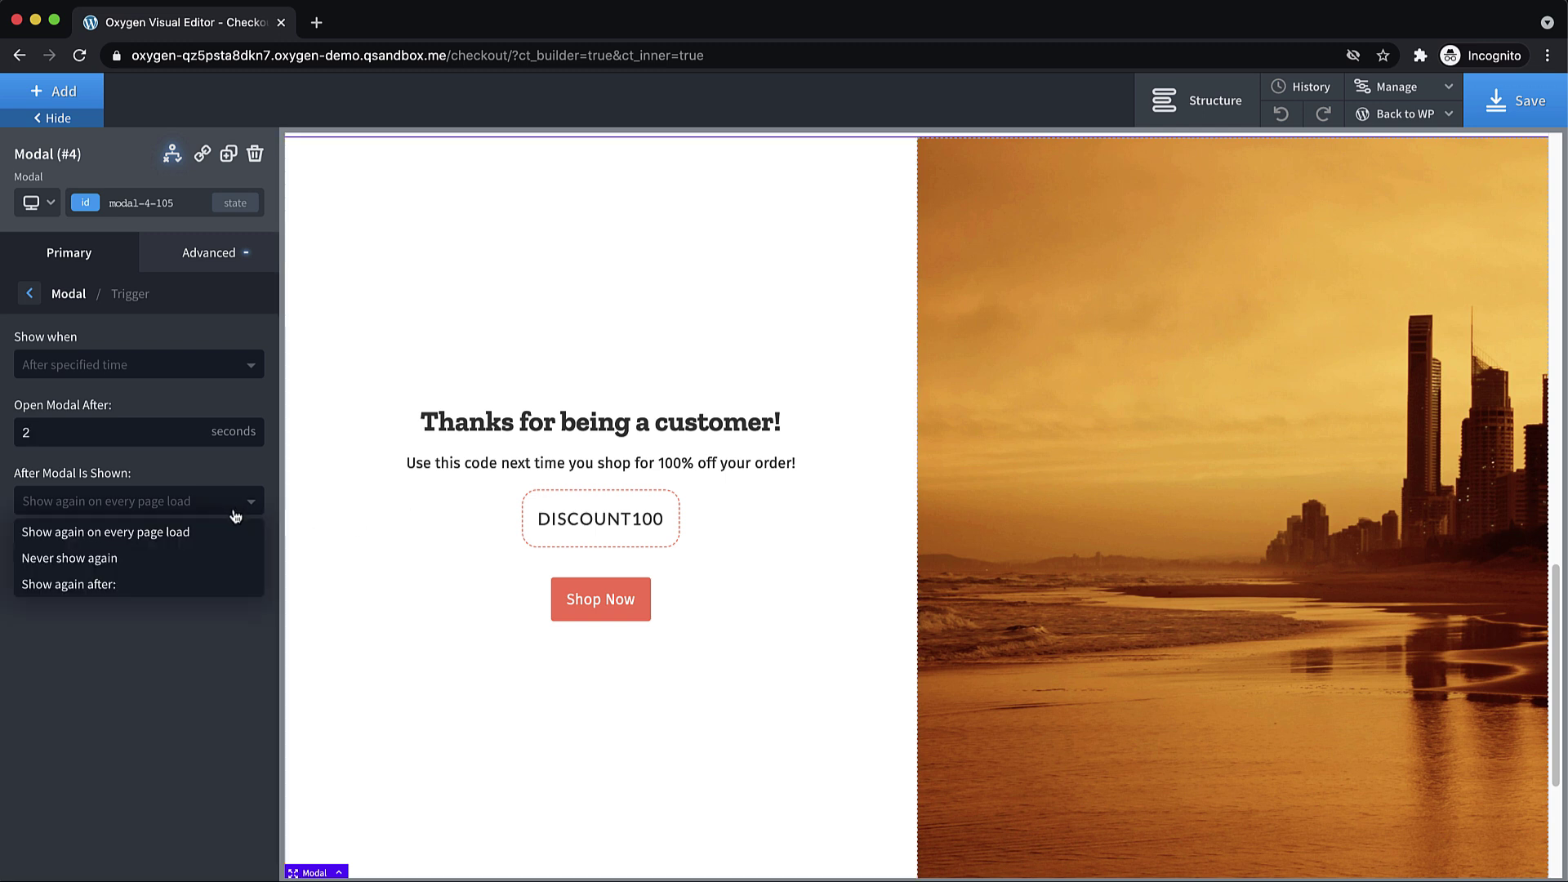
left_click(197, 644)
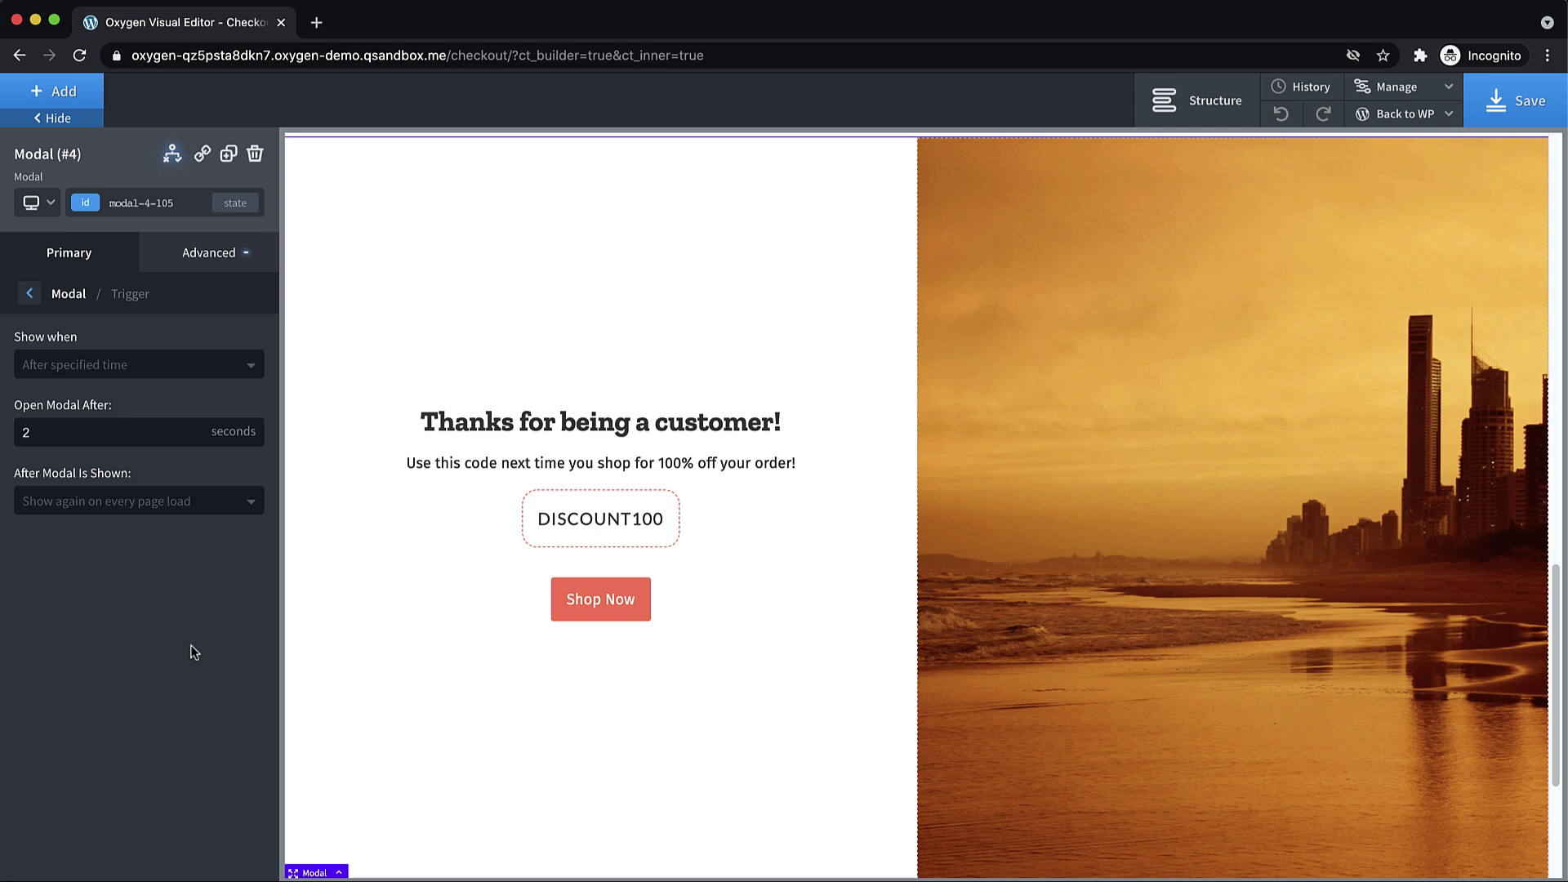
- Give the Modal relative positioning in its Advanced Layout settings
left_click(1196, 99)
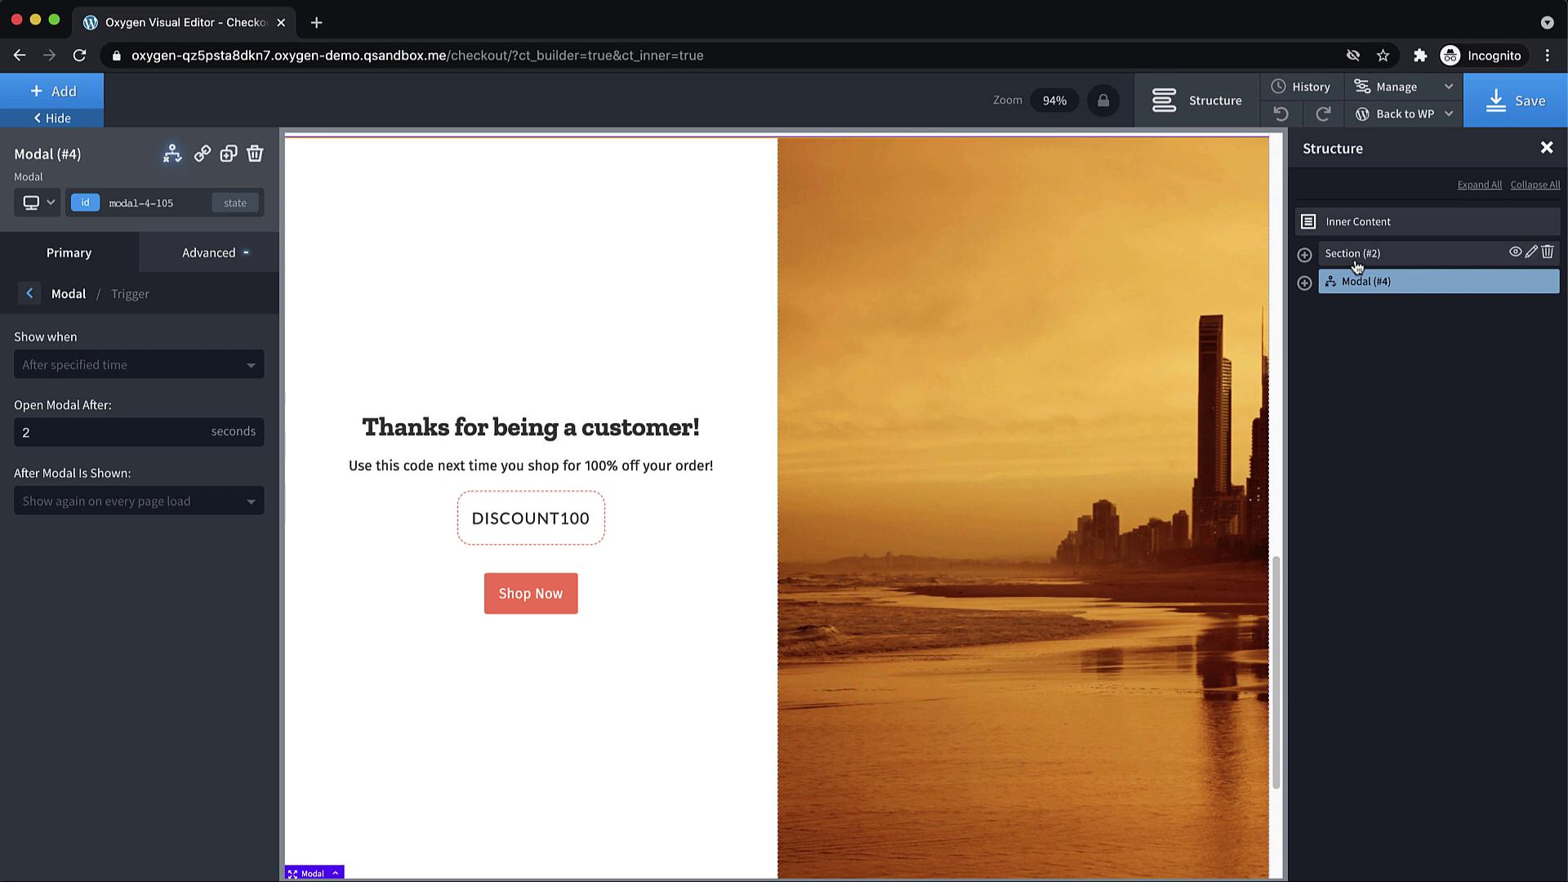
left_click(1303, 284)
left_click(209, 252)
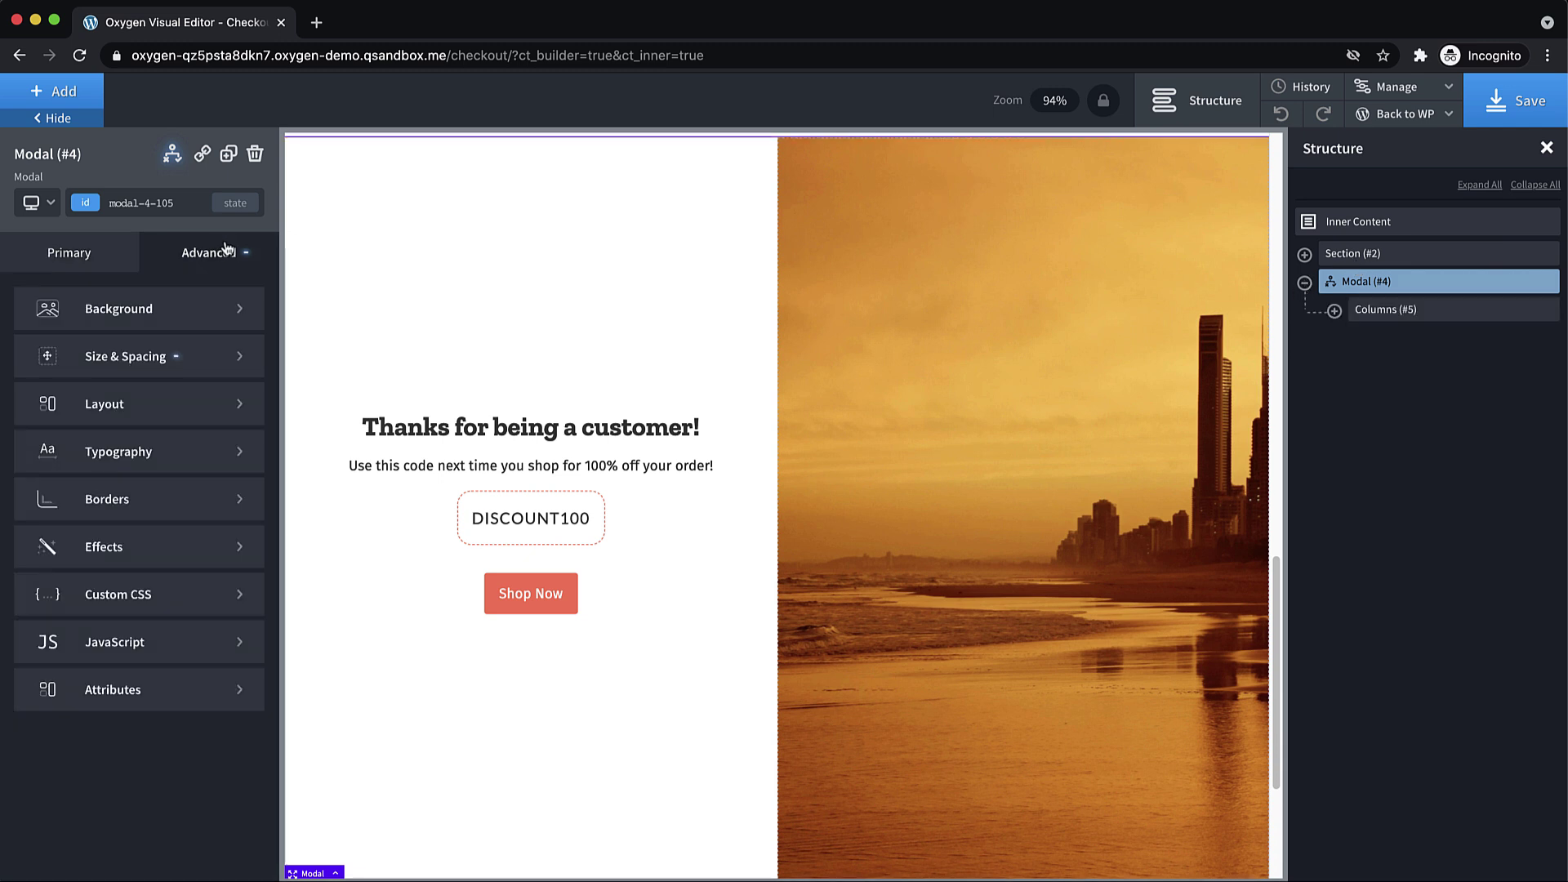
left_click(154, 405)
left_click(175, 812)
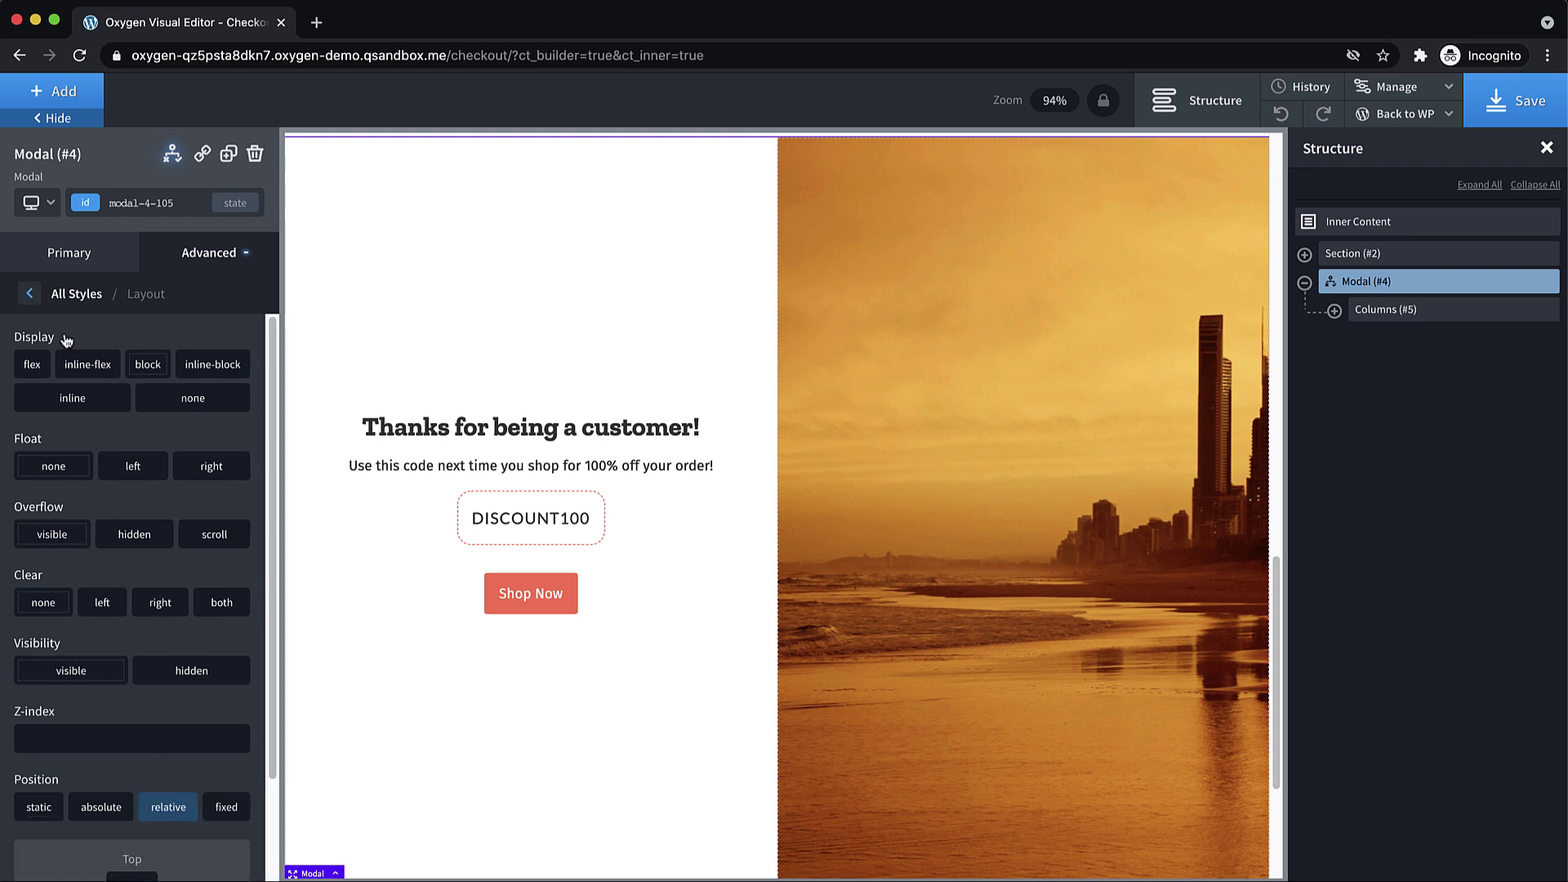
- Add an Icon element to the modal
left_click(74, 103)
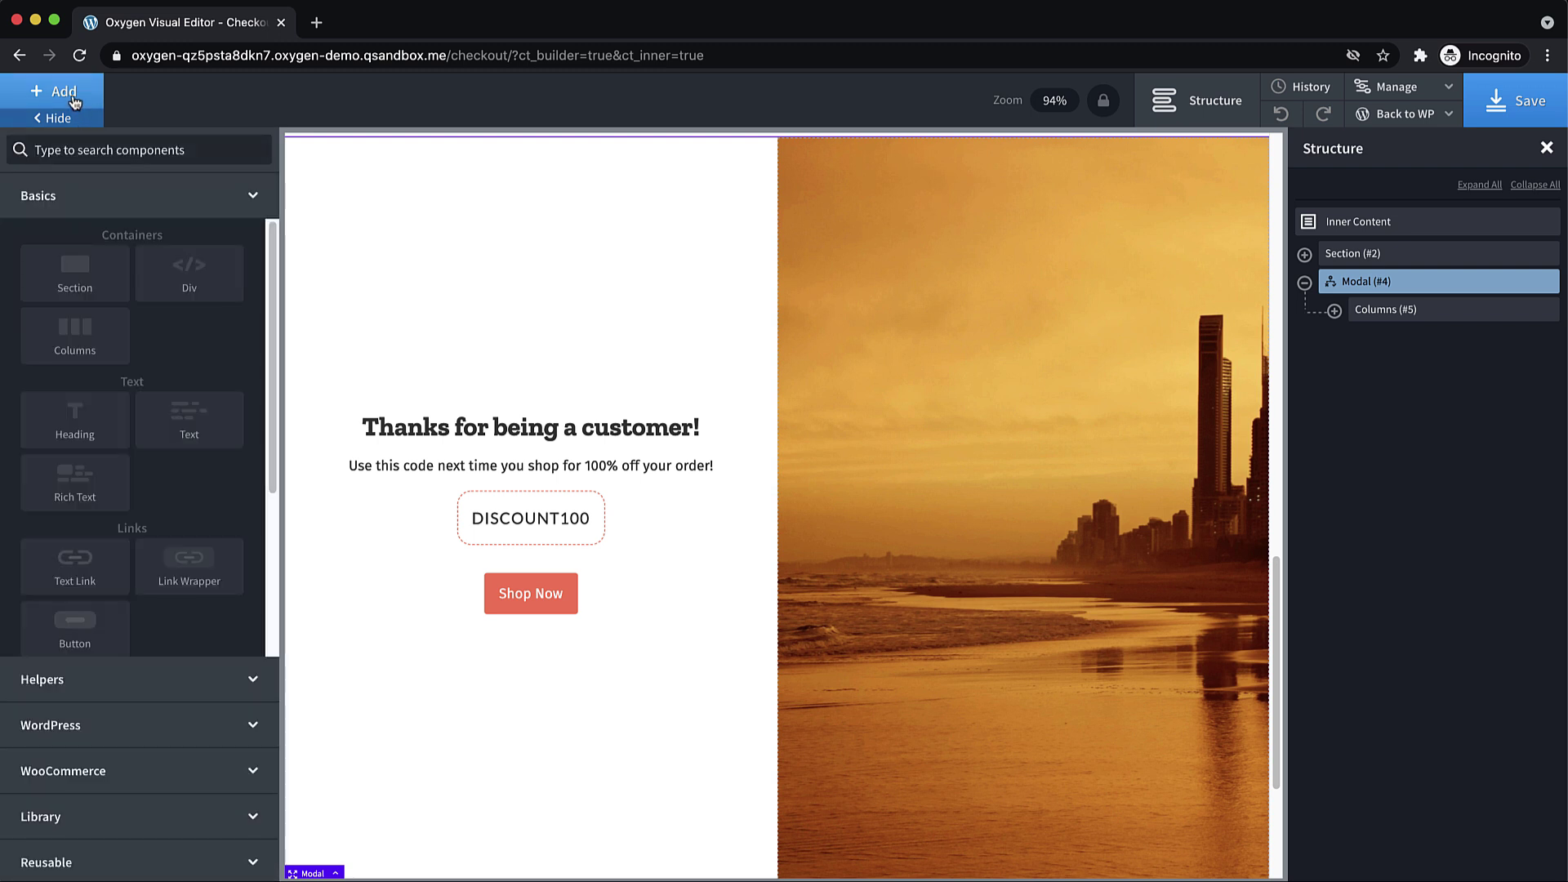
type("icon")
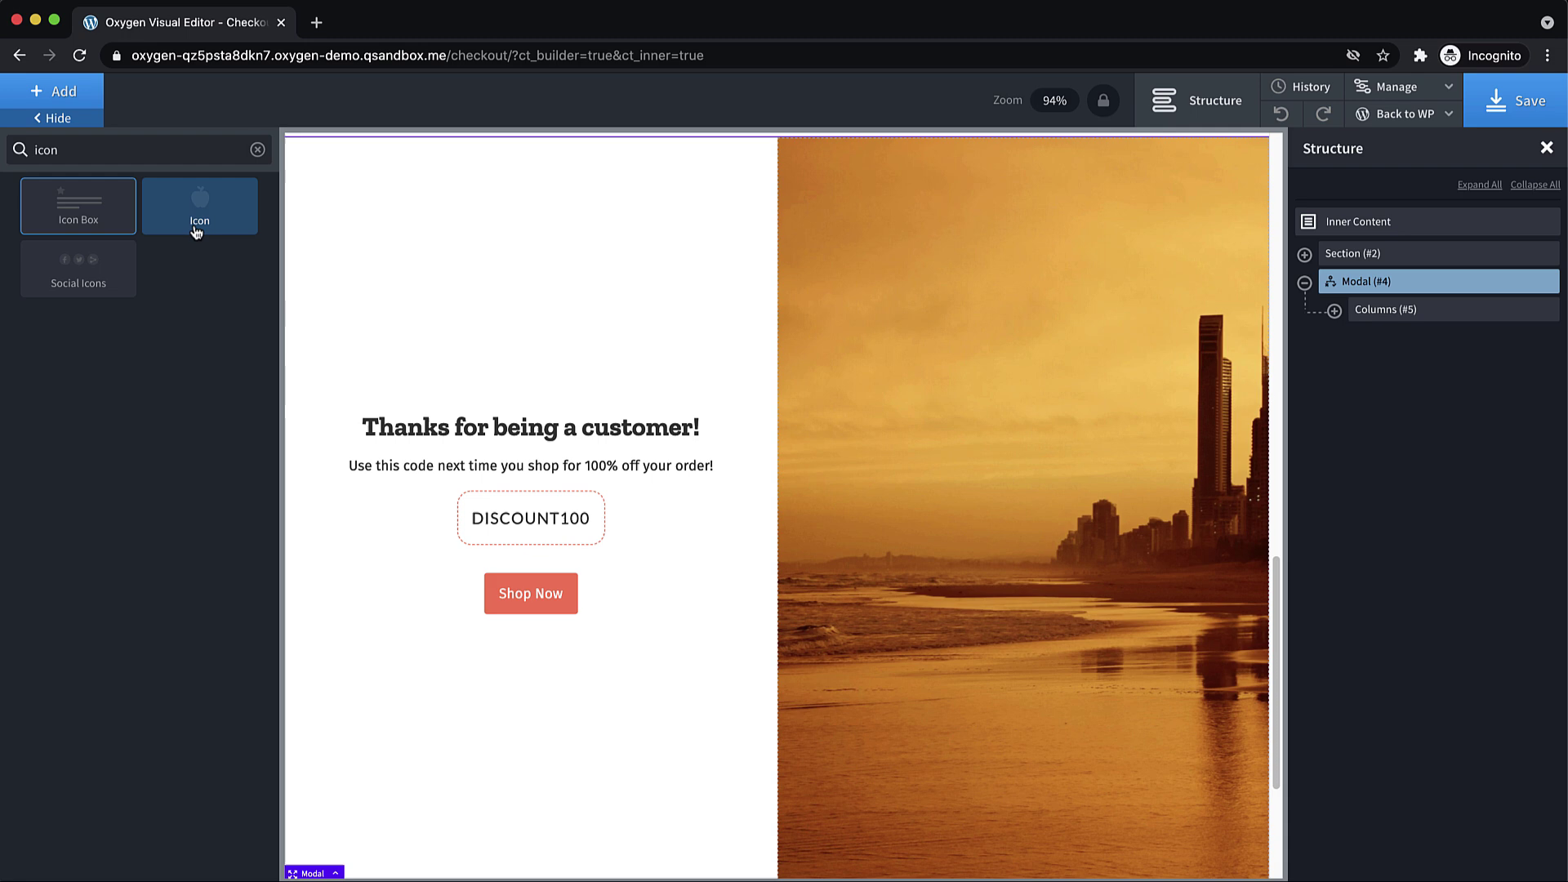
left_click(199, 206)
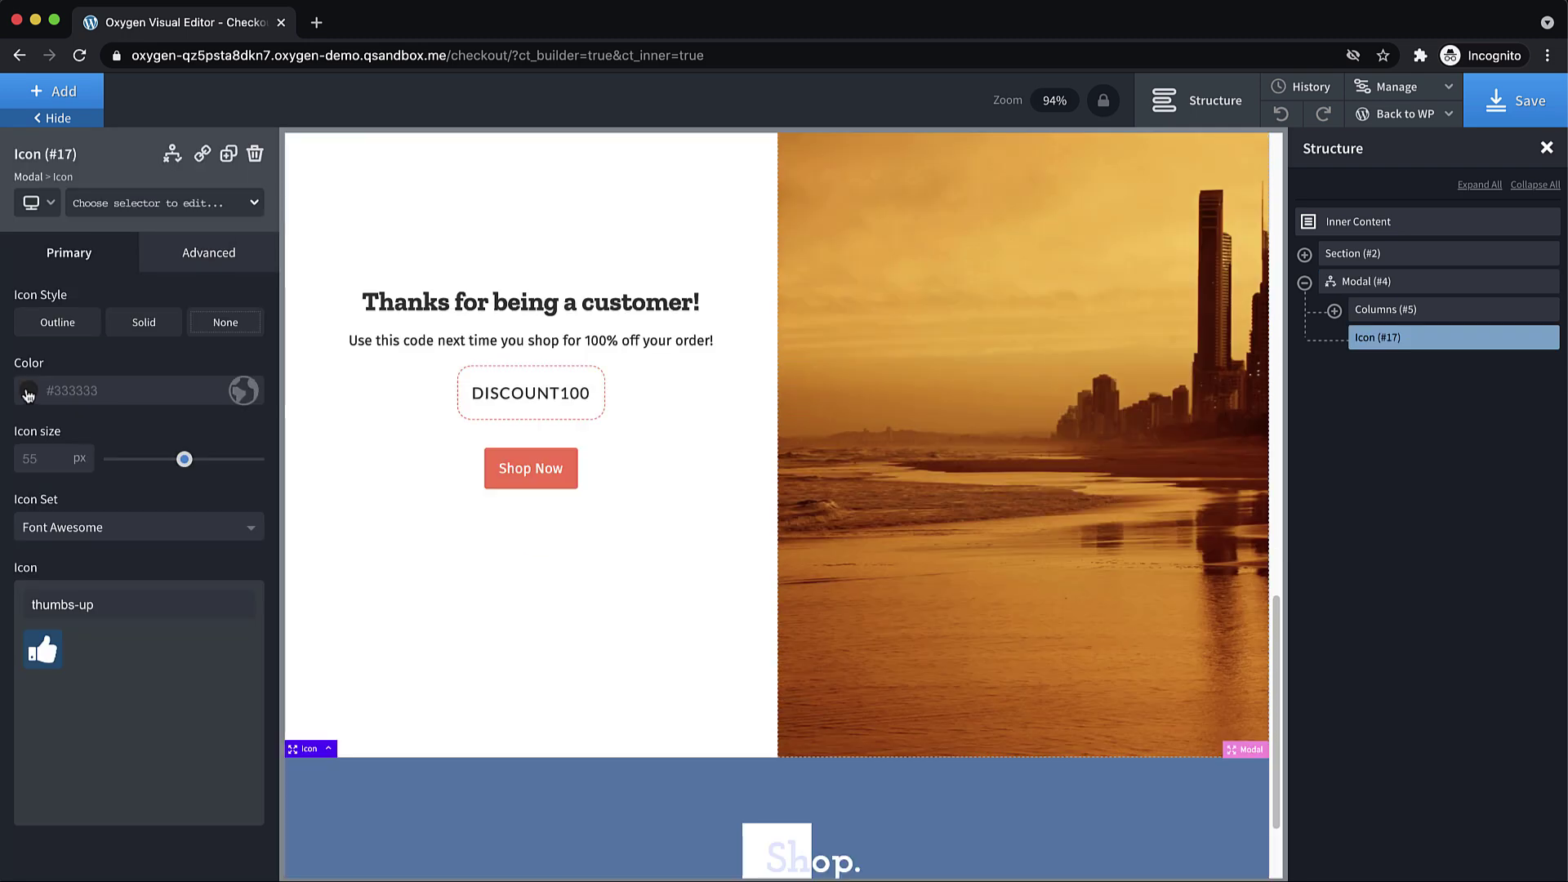
- Give the icon an outline style and absolute position, 16 from the top and right
left_click(59, 323)
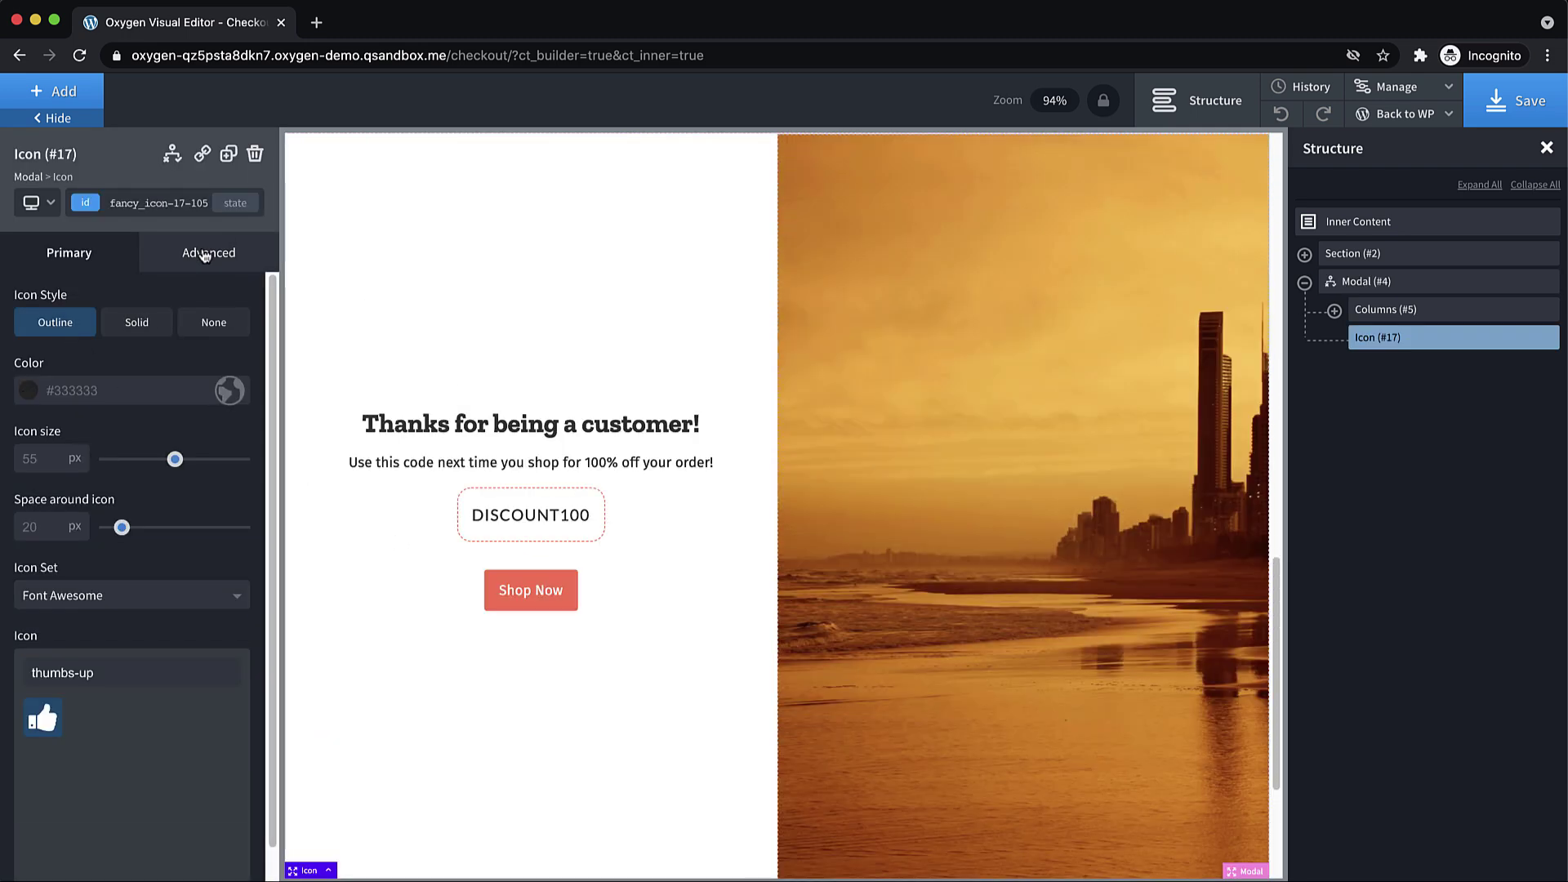
left_click(209, 254)
left_click(172, 417)
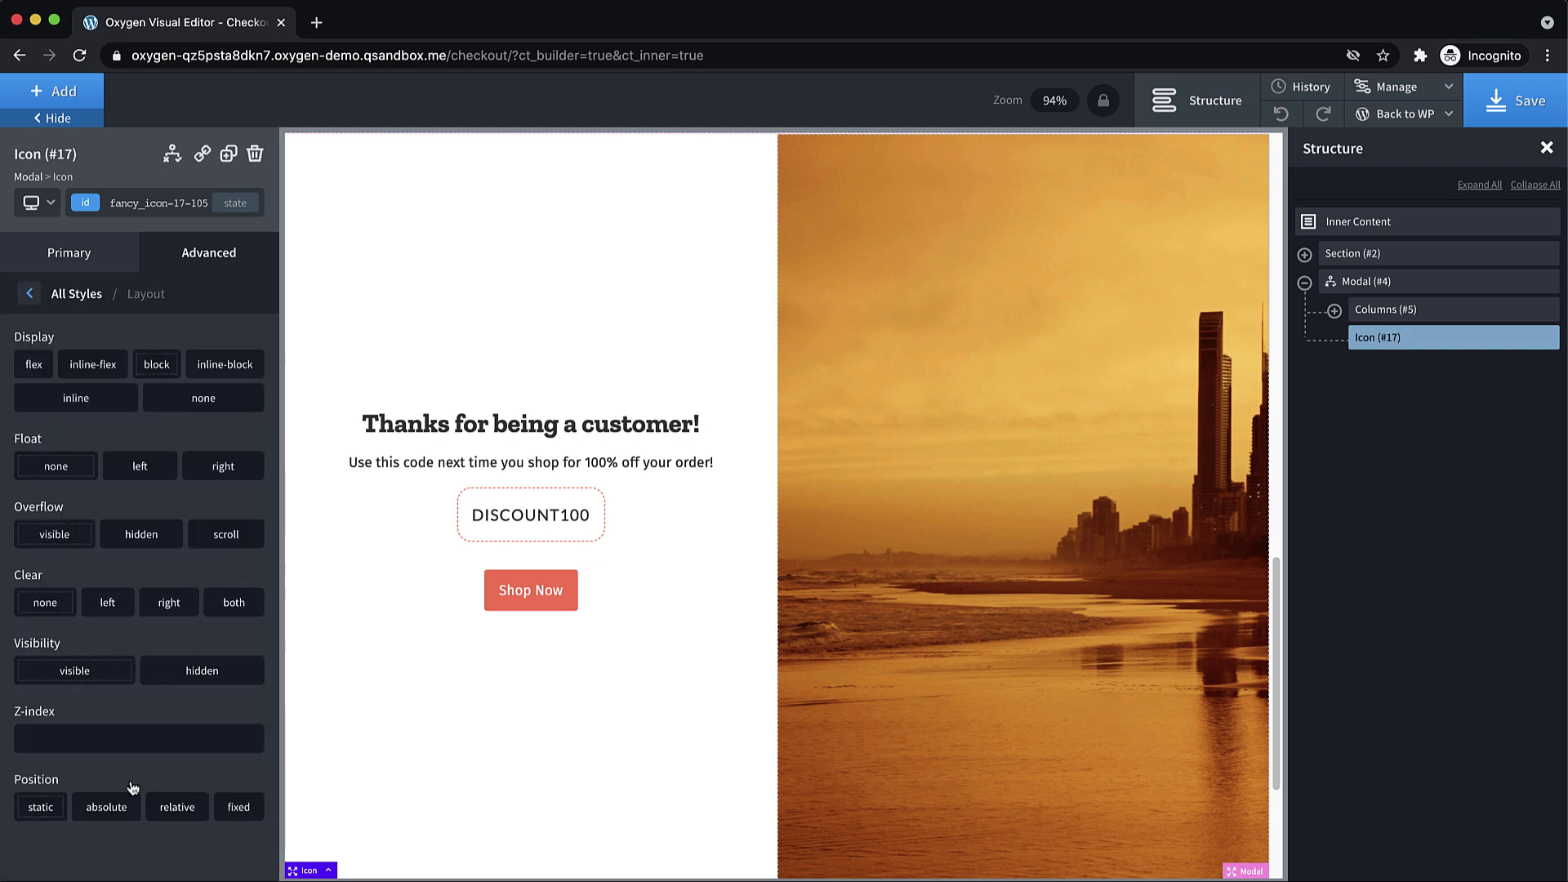
left_click(106, 806)
scroll(563, 490, "up", 3)
scroll(217, 670, "down", 3)
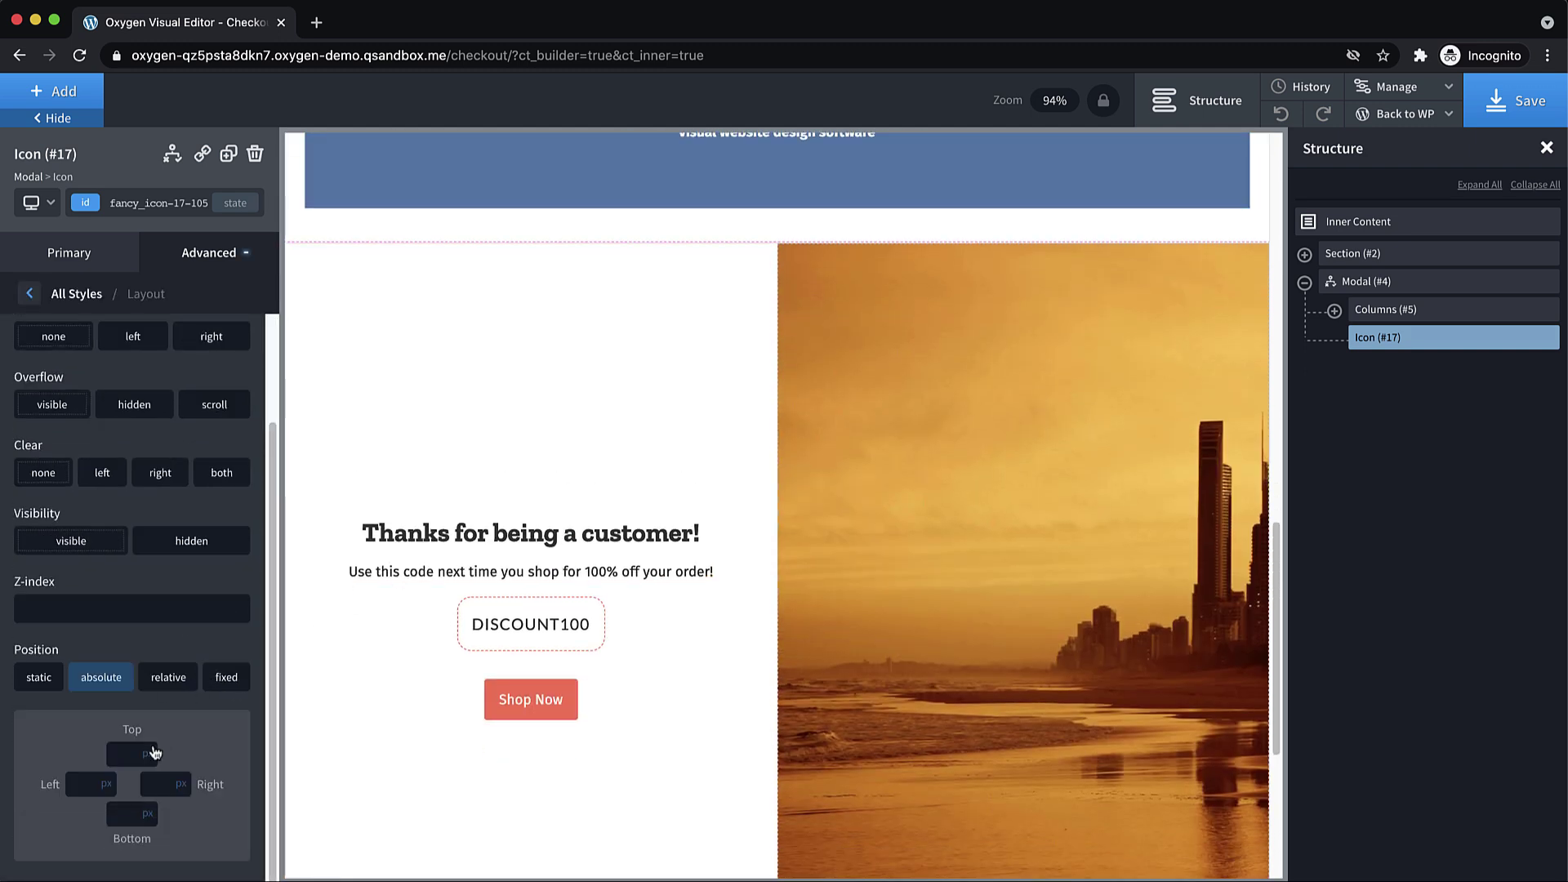
left_click(124, 758)
type("16")
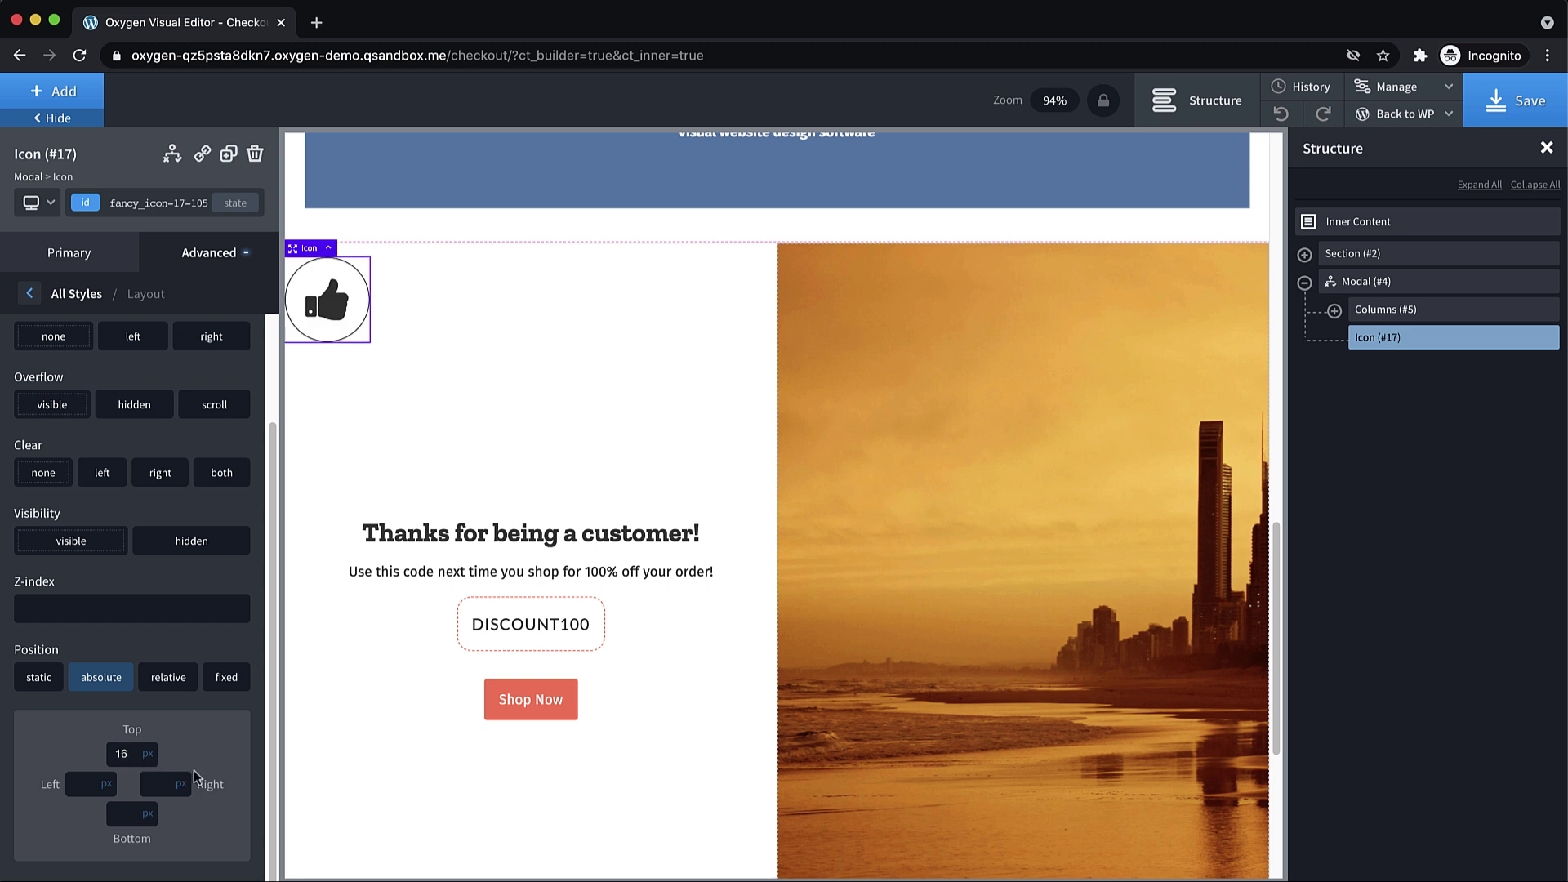
left_click(163, 786)
type("16")
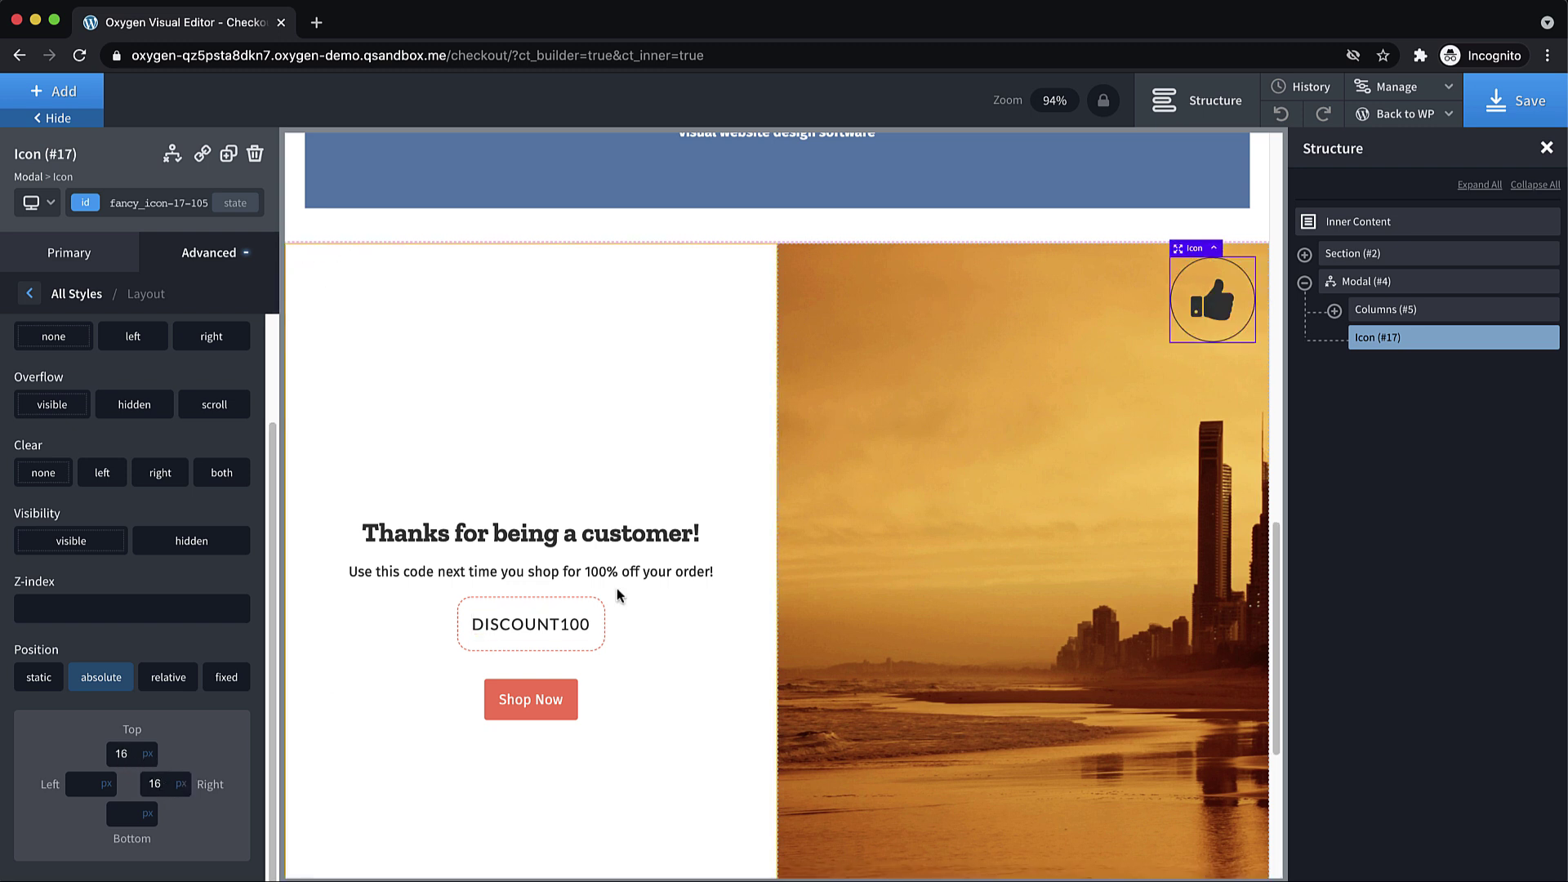
scroll(187, 483, "up", 3)
left_click(82, 259)
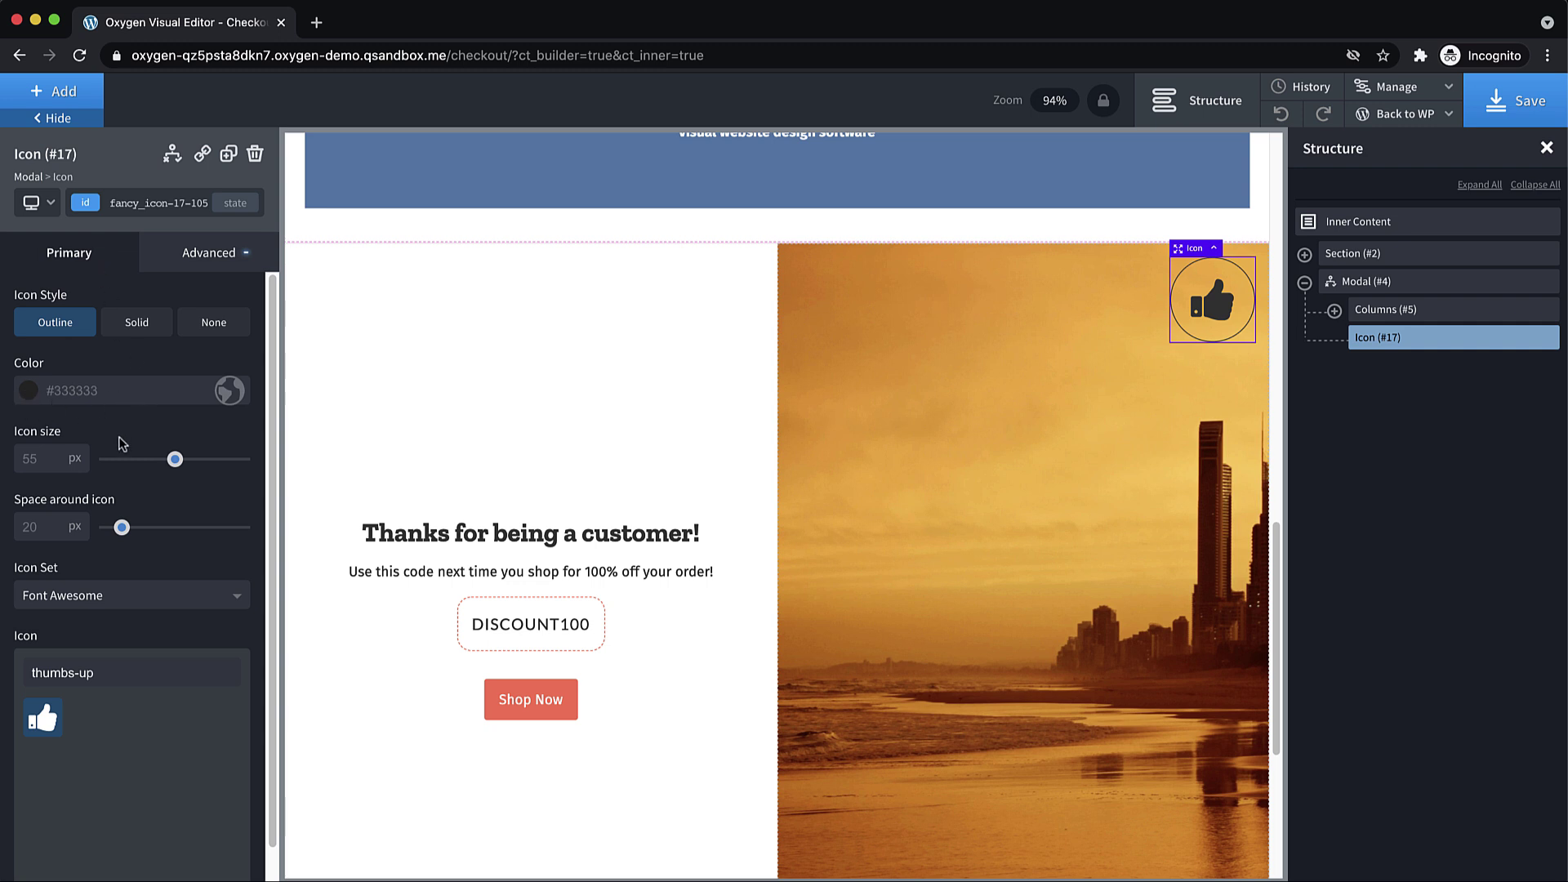
- Resize the icon to 27 px with 10 px spacing and switch it to the Linearicons cross
left_click_drag(174, 459, 128, 474)
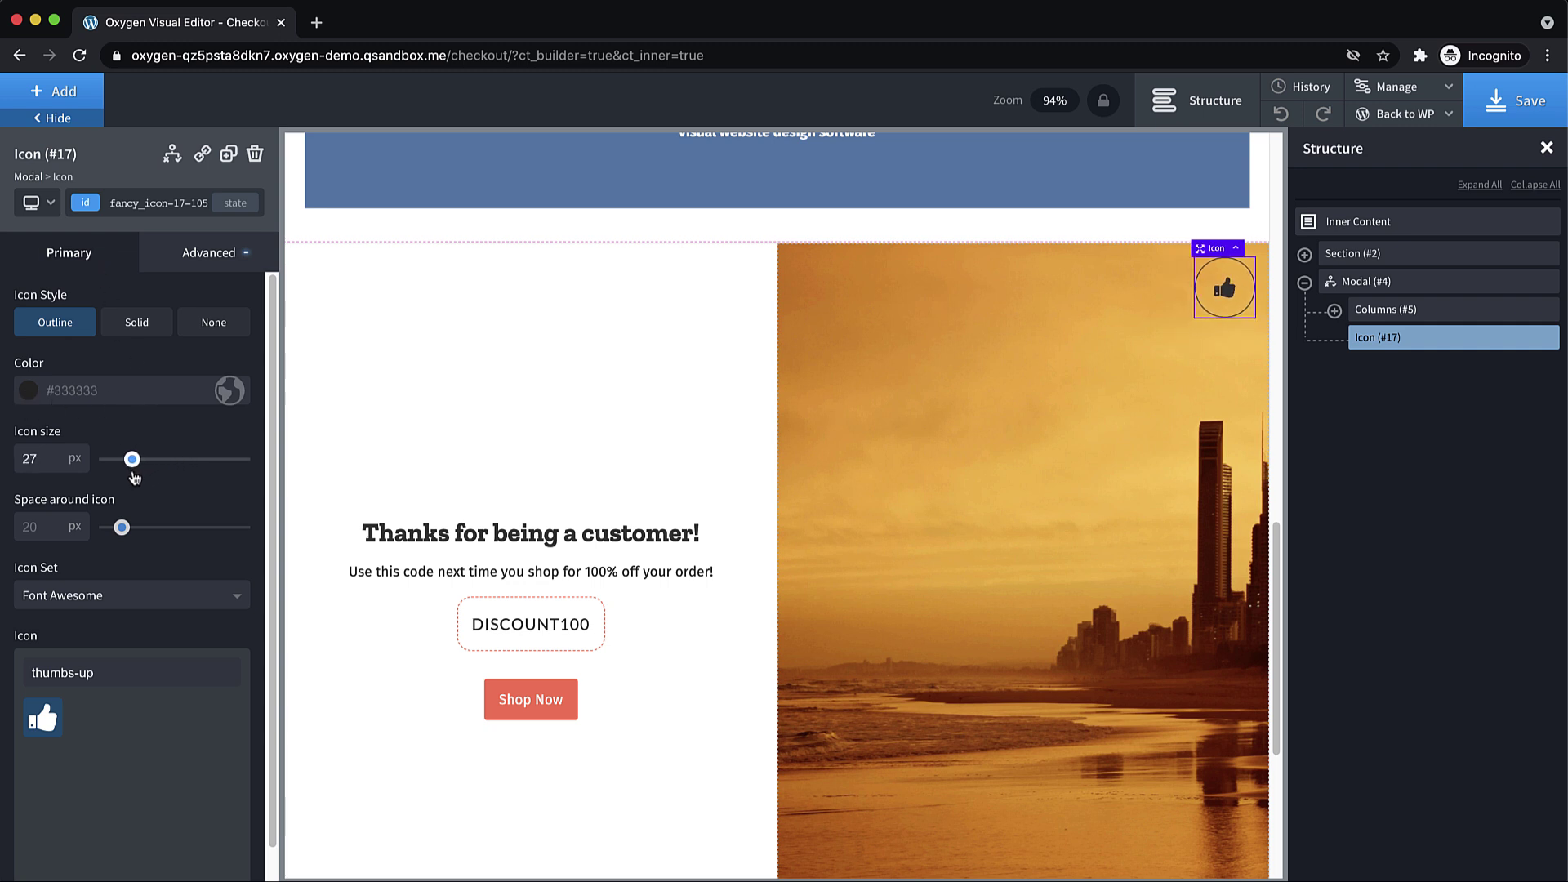
left_click_drag(121, 527, 107, 540)
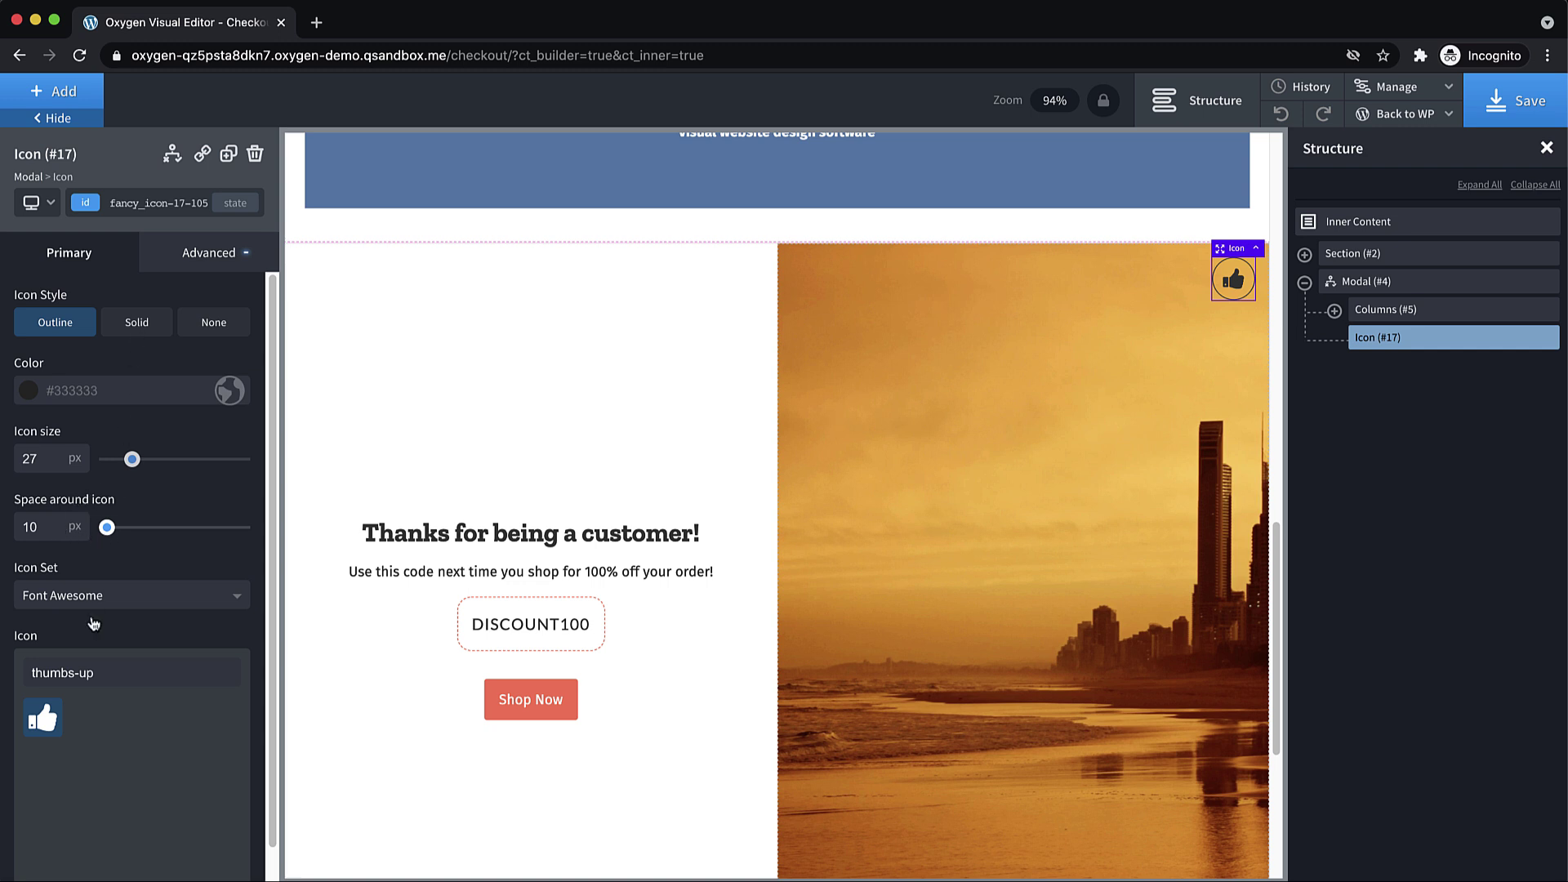
left_click(142, 595)
left_click(96, 652)
left_click_drag(118, 671, 4, 669)
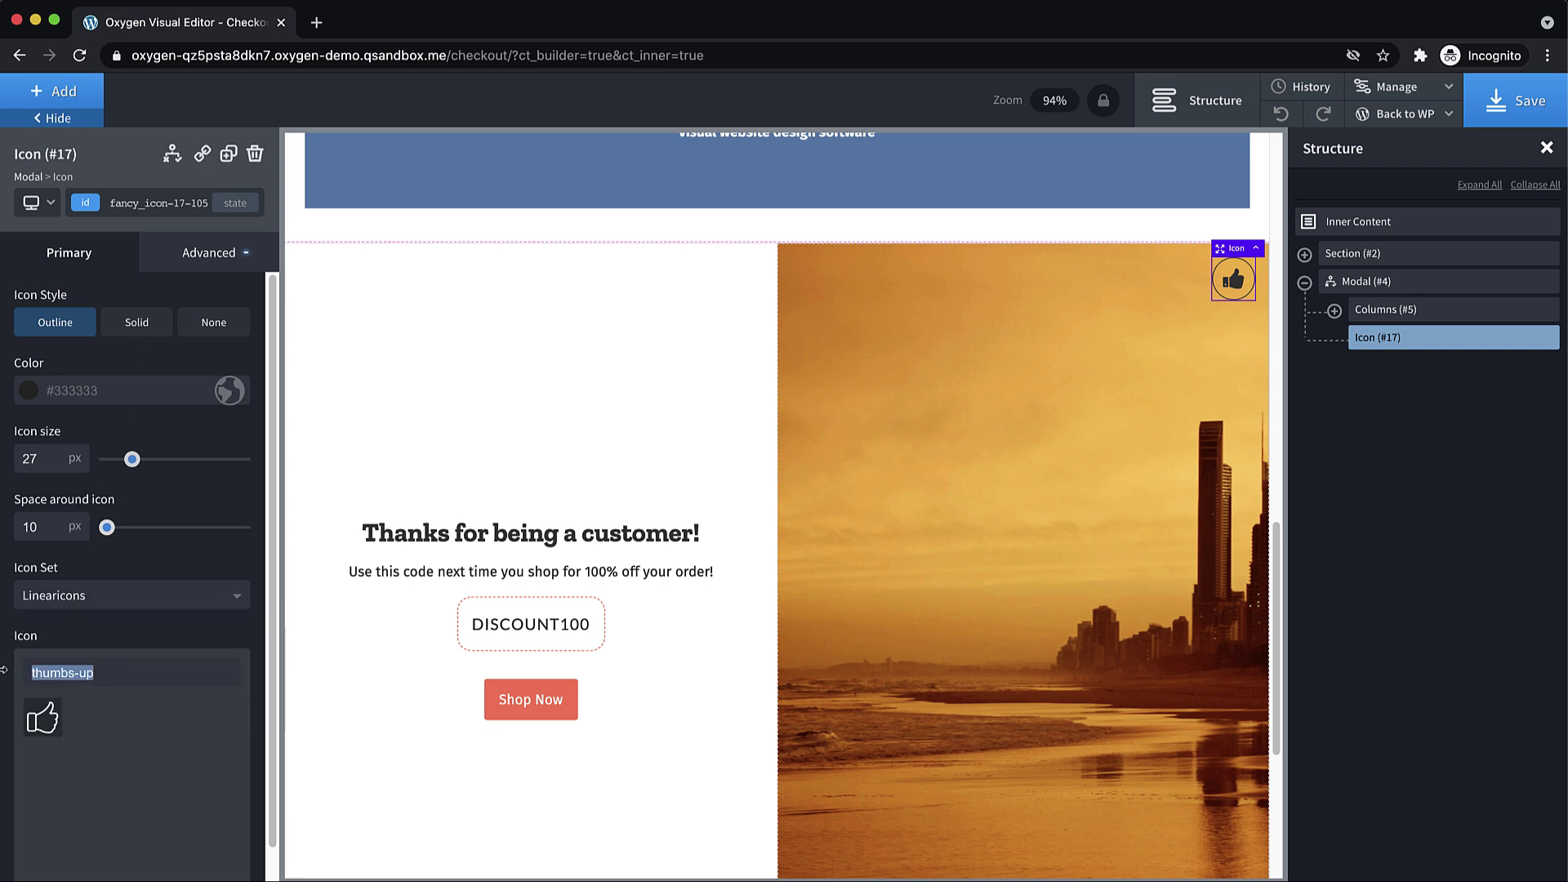
type("cross")
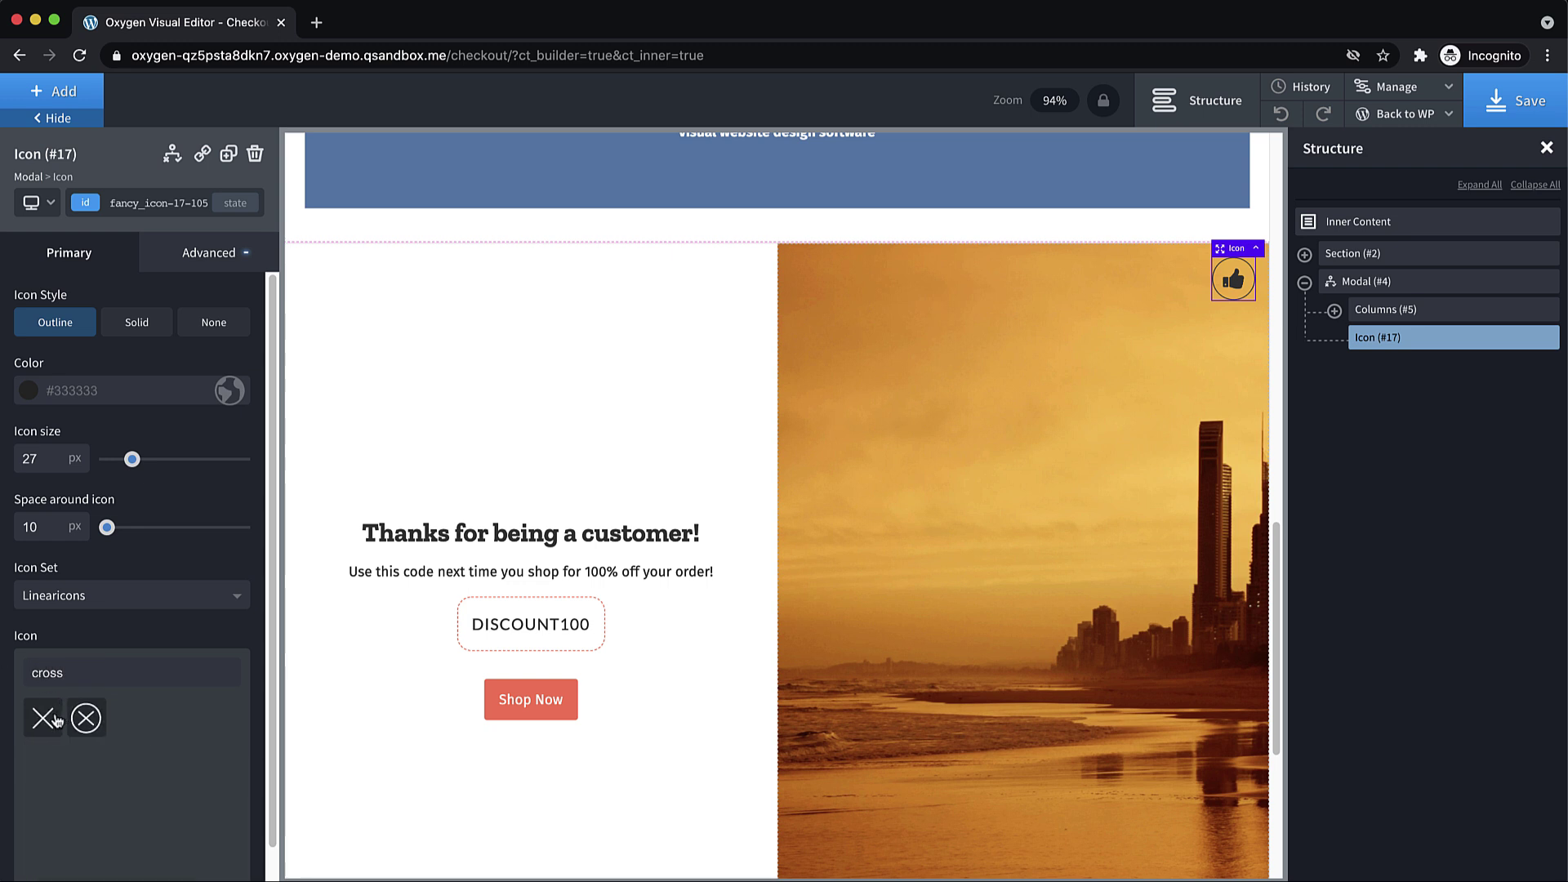
left_click(56, 719)
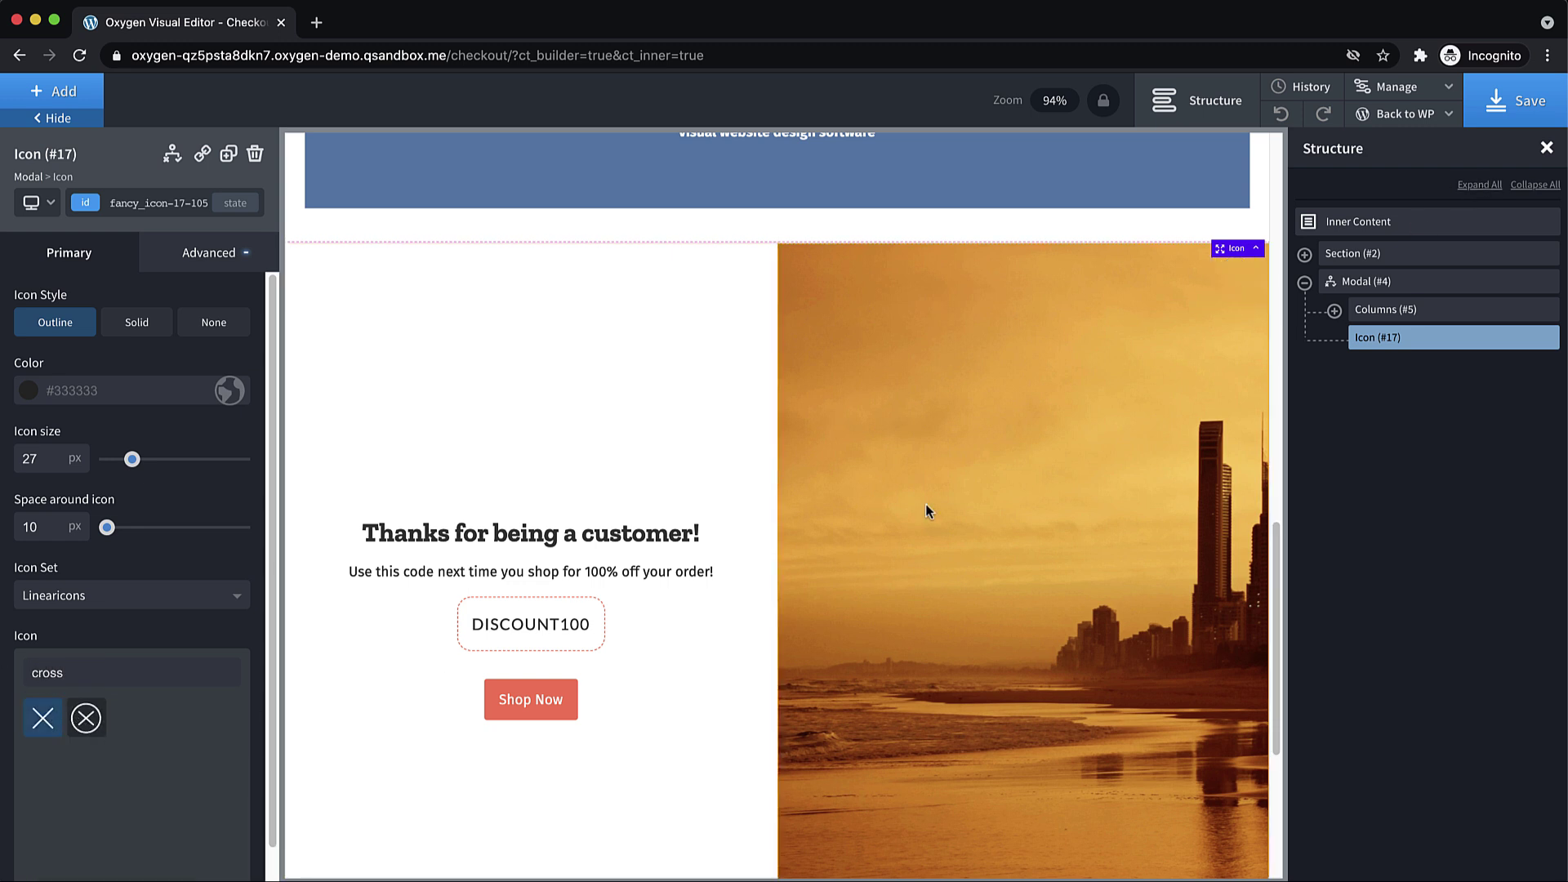
- Add the oxy-close-modal class to the cross icon
left_click(148, 205)
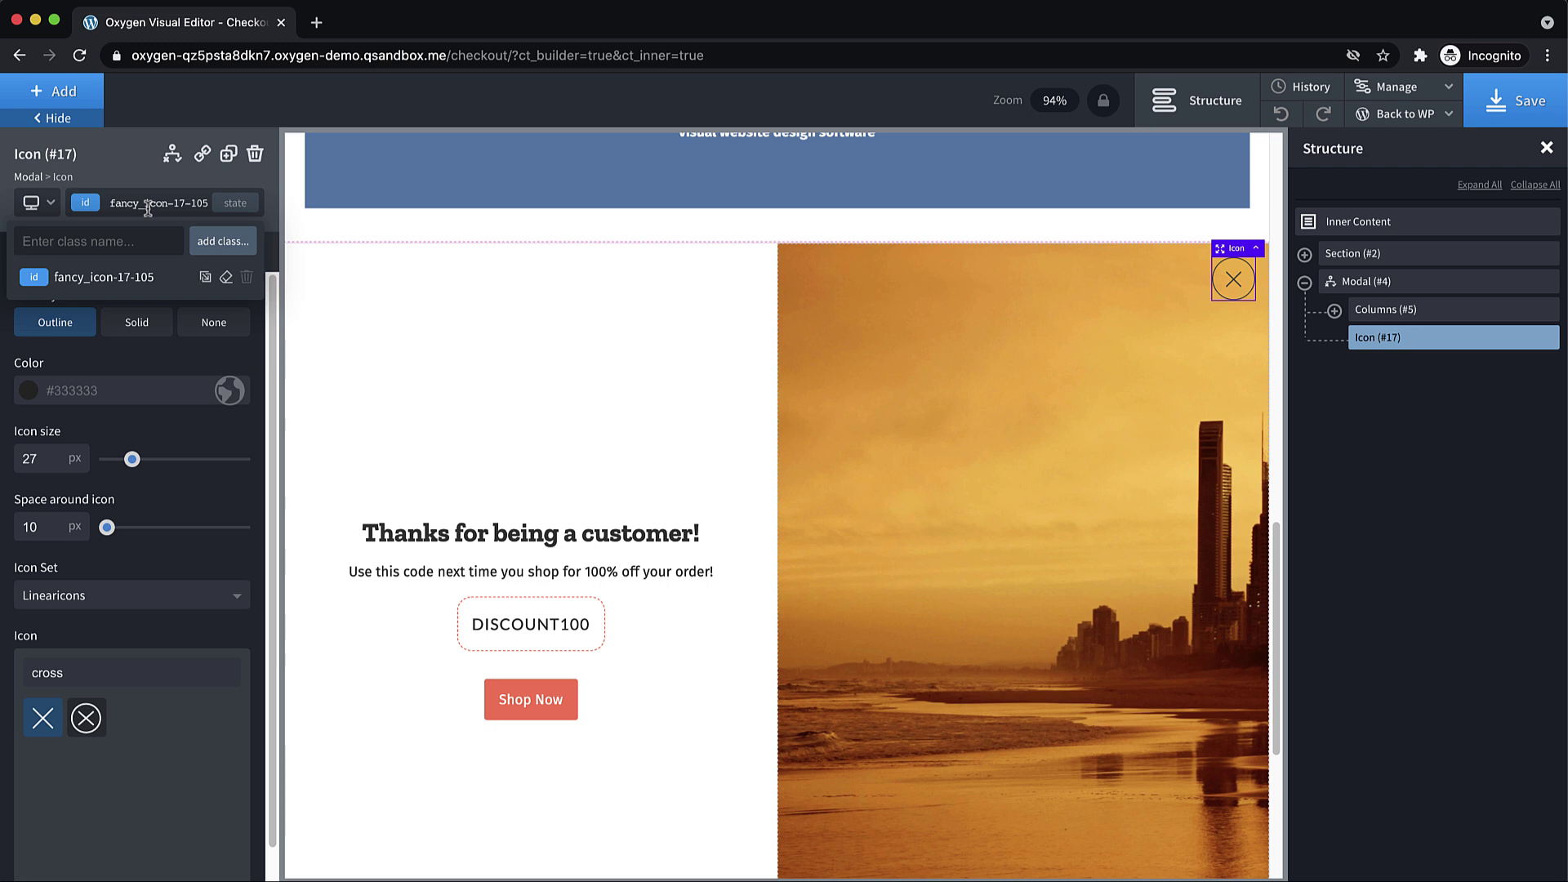
type("oxy-close-modal")
key("Return")
- Save the page and bring up the options for opening the site front end
left_click(1501, 110)
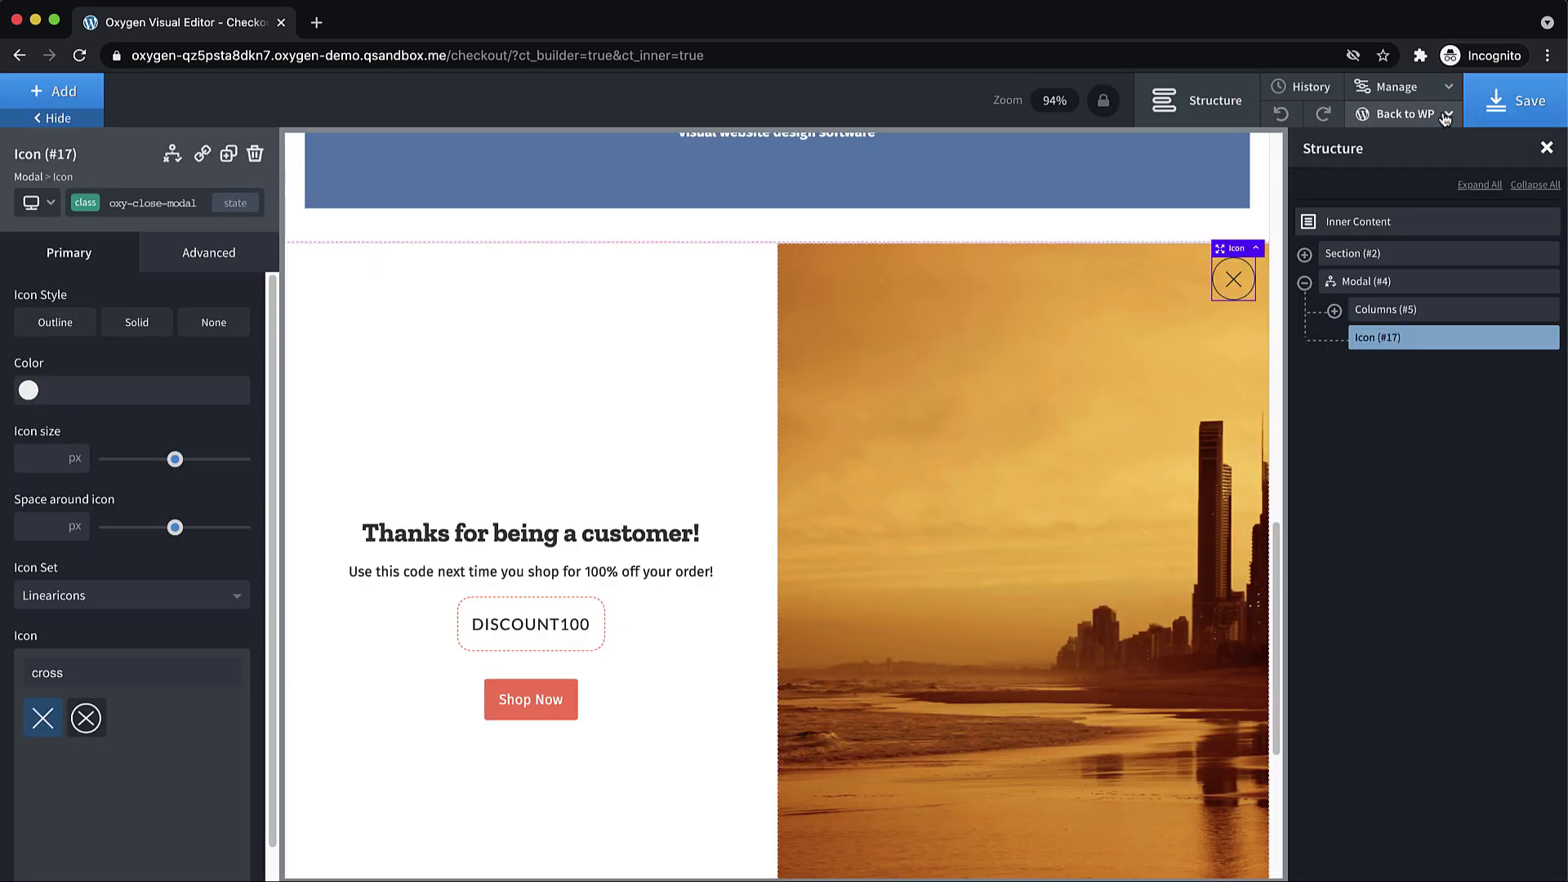
mouse_move(1404, 113)
right_click(1366, 176)
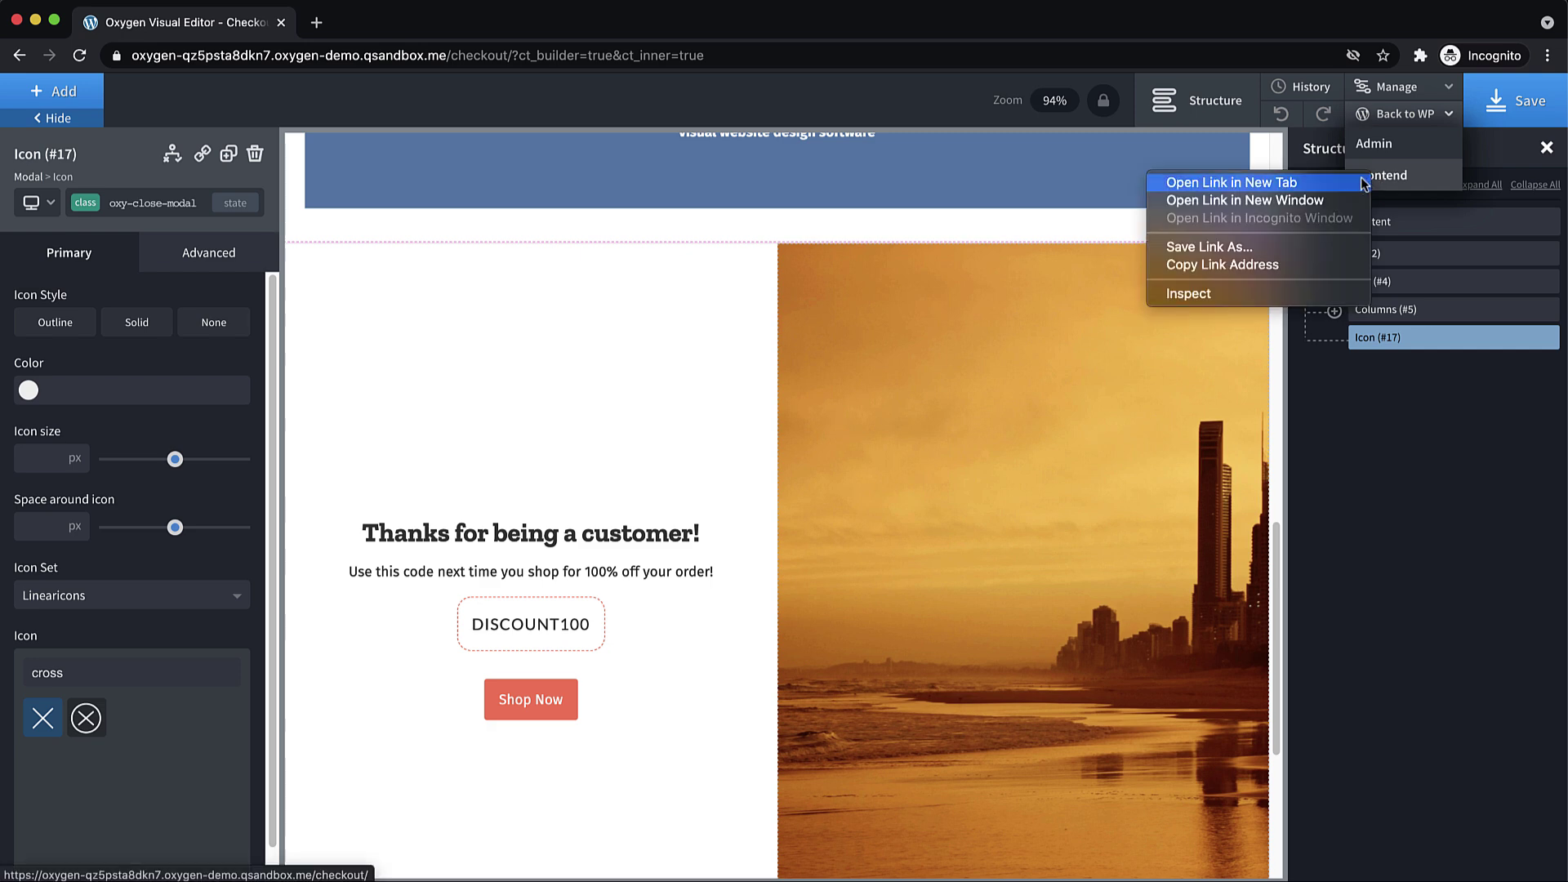
- Open the front end in a new tab, add Woo Single #1 to the cart and proceed to checkout
left_click(1362, 184)
left_click(357, 29)
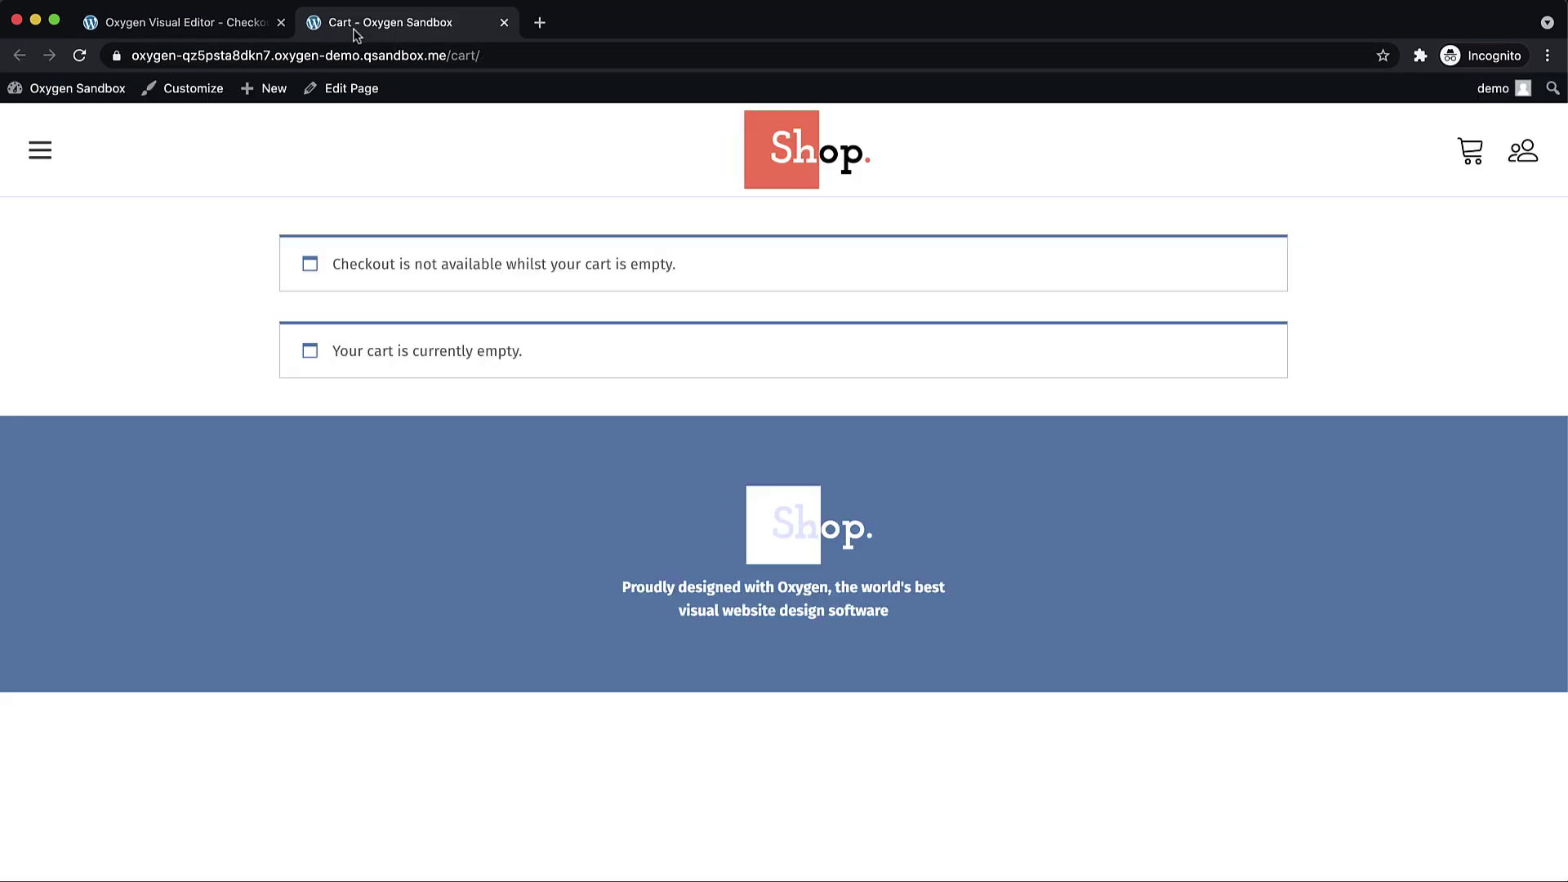
left_click(839, 161)
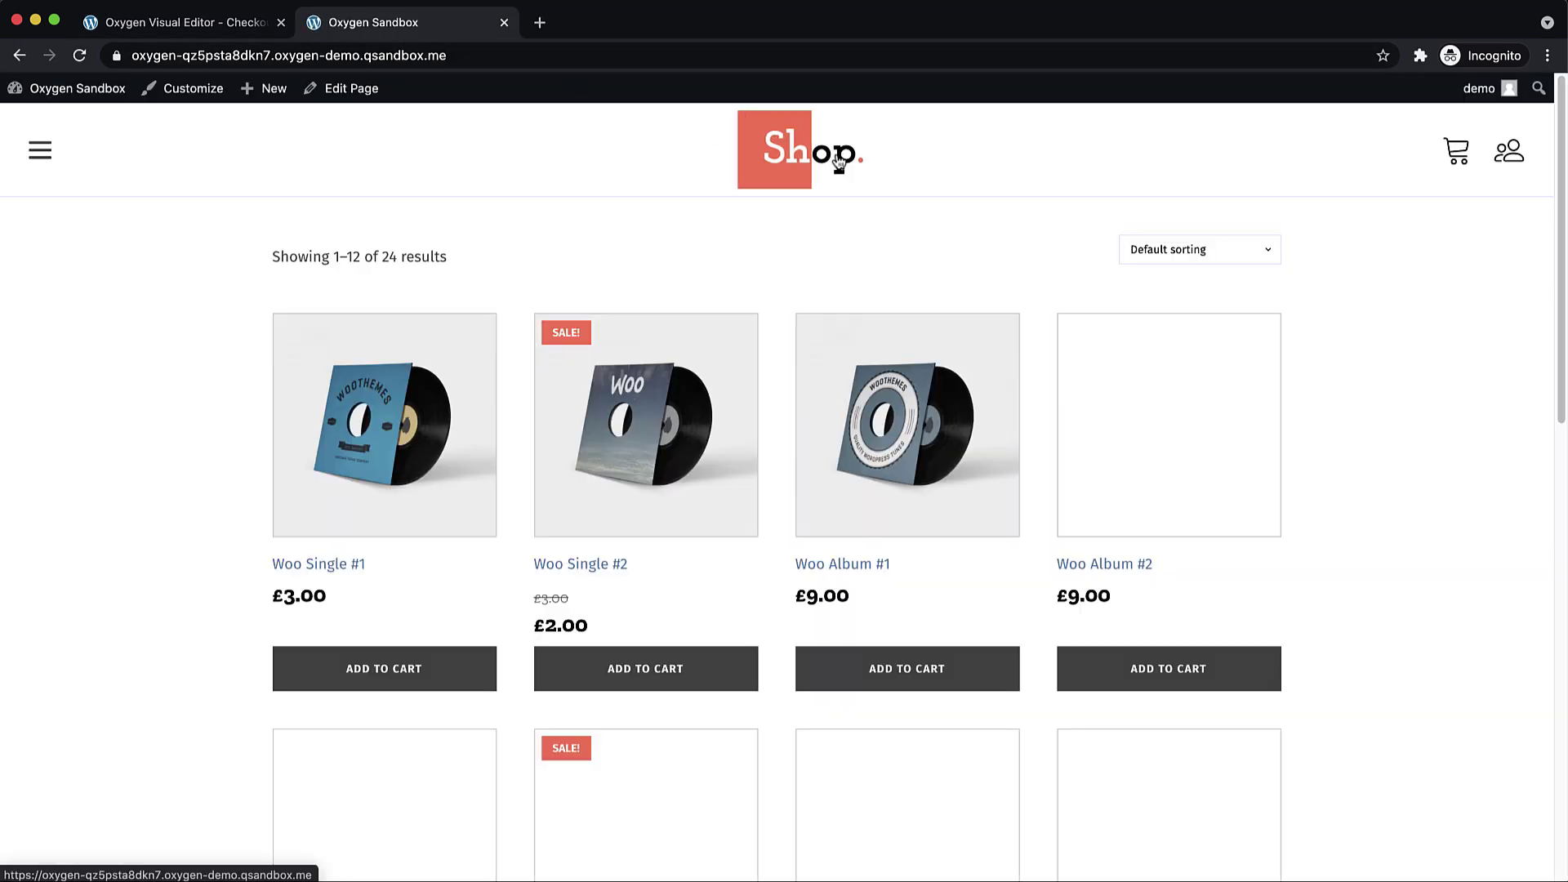
left_click(403, 682)
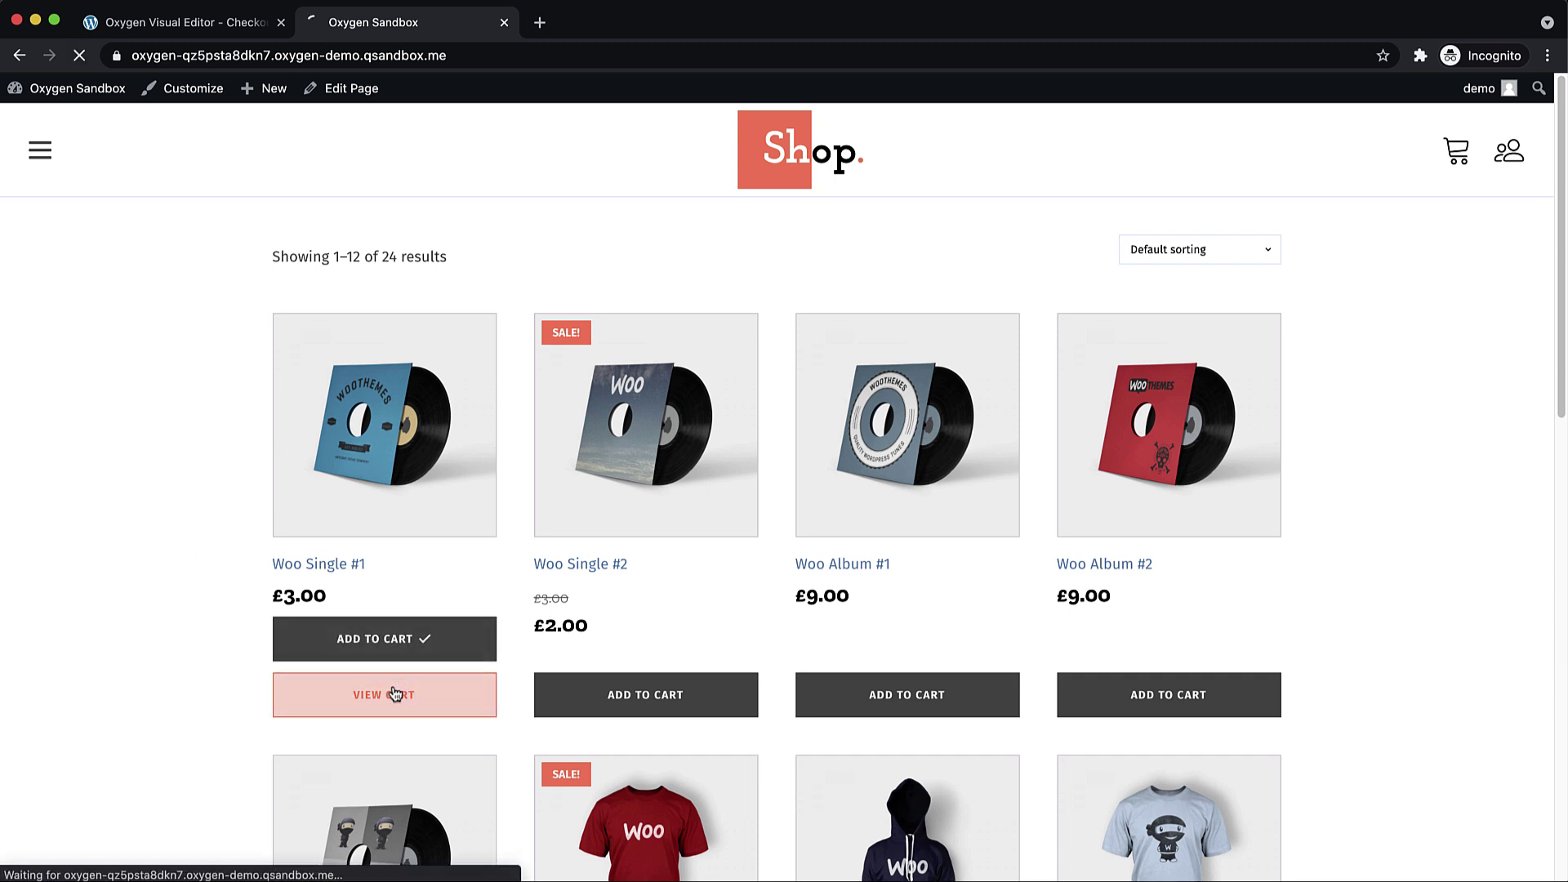
left_click(394, 693)
left_click(1012, 657)
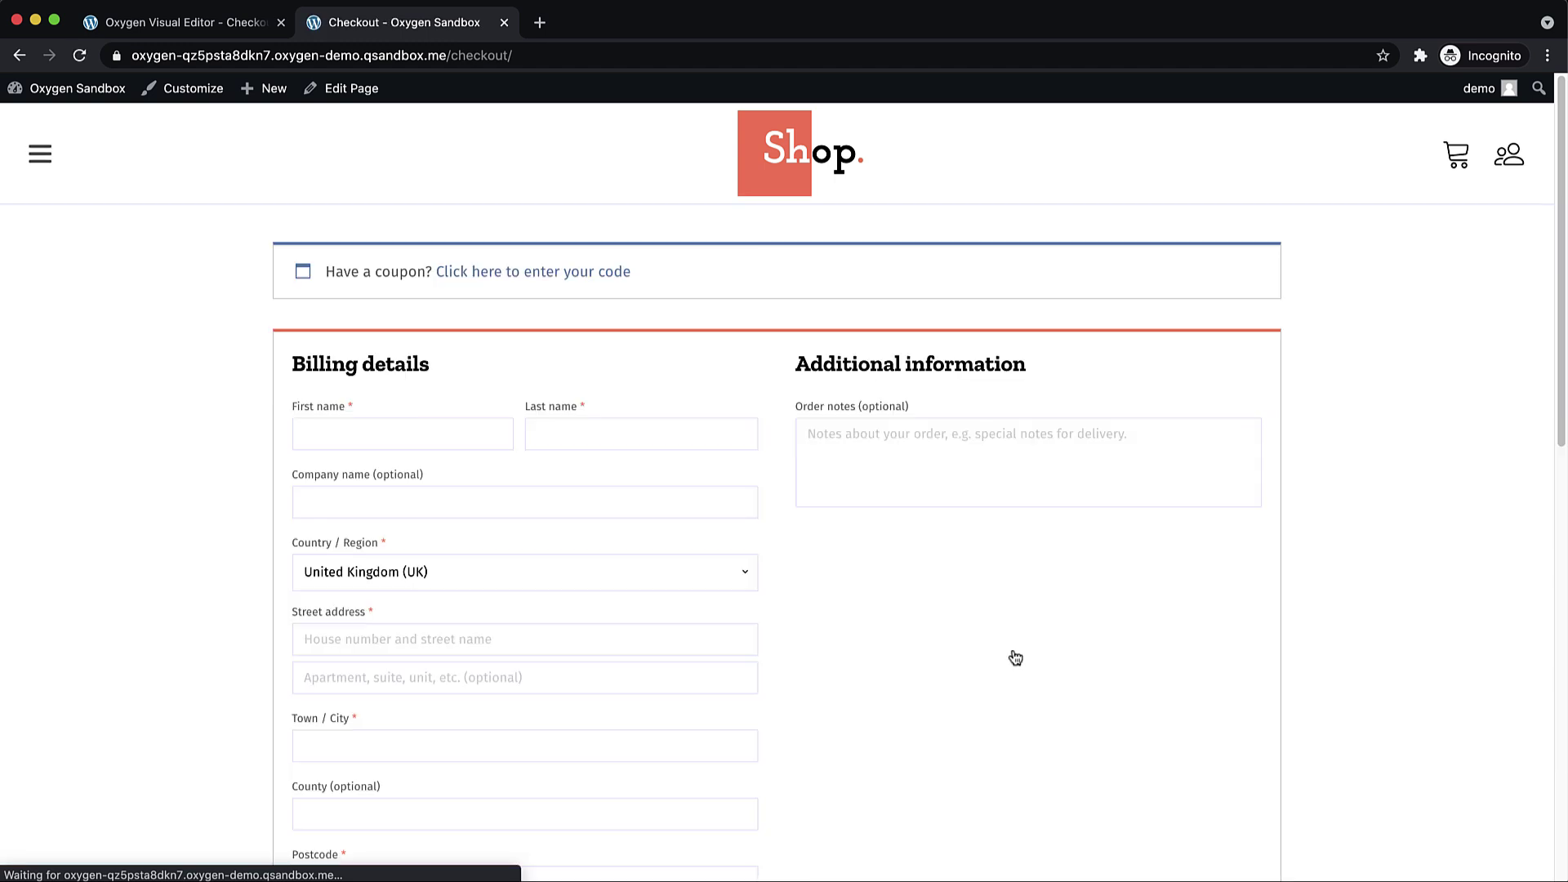
scroll(1360, 507, "down", 7)
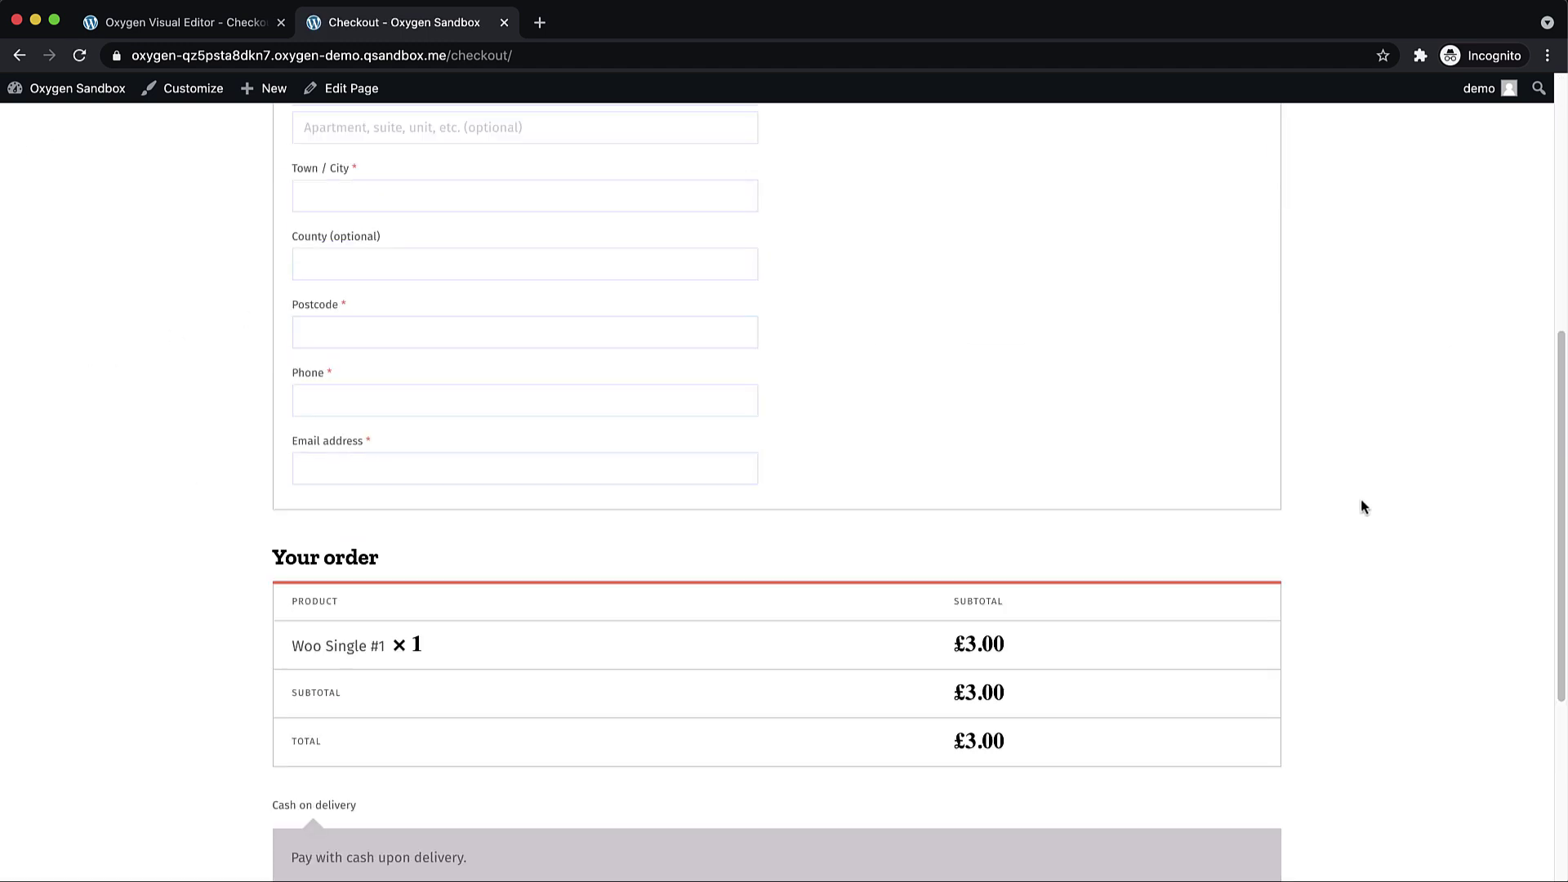
scroll(1361, 507, "down", 5)
scroll(968, 493, "up", 12)
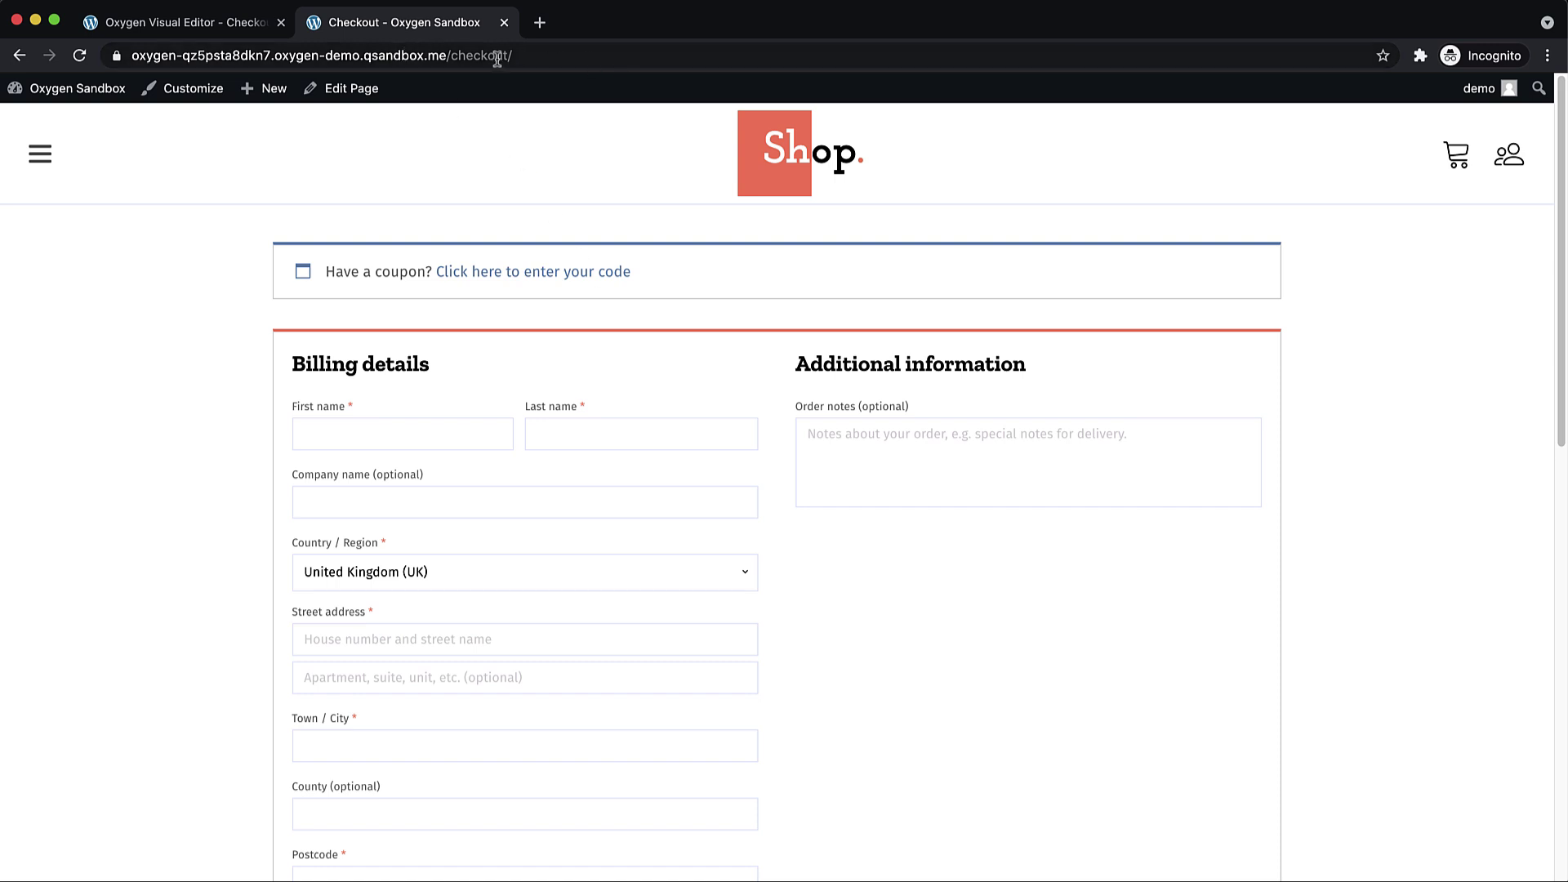
- Enter the customer's first and last name and choose United States (US) as the country
scroll(1372, 414, "down", 4)
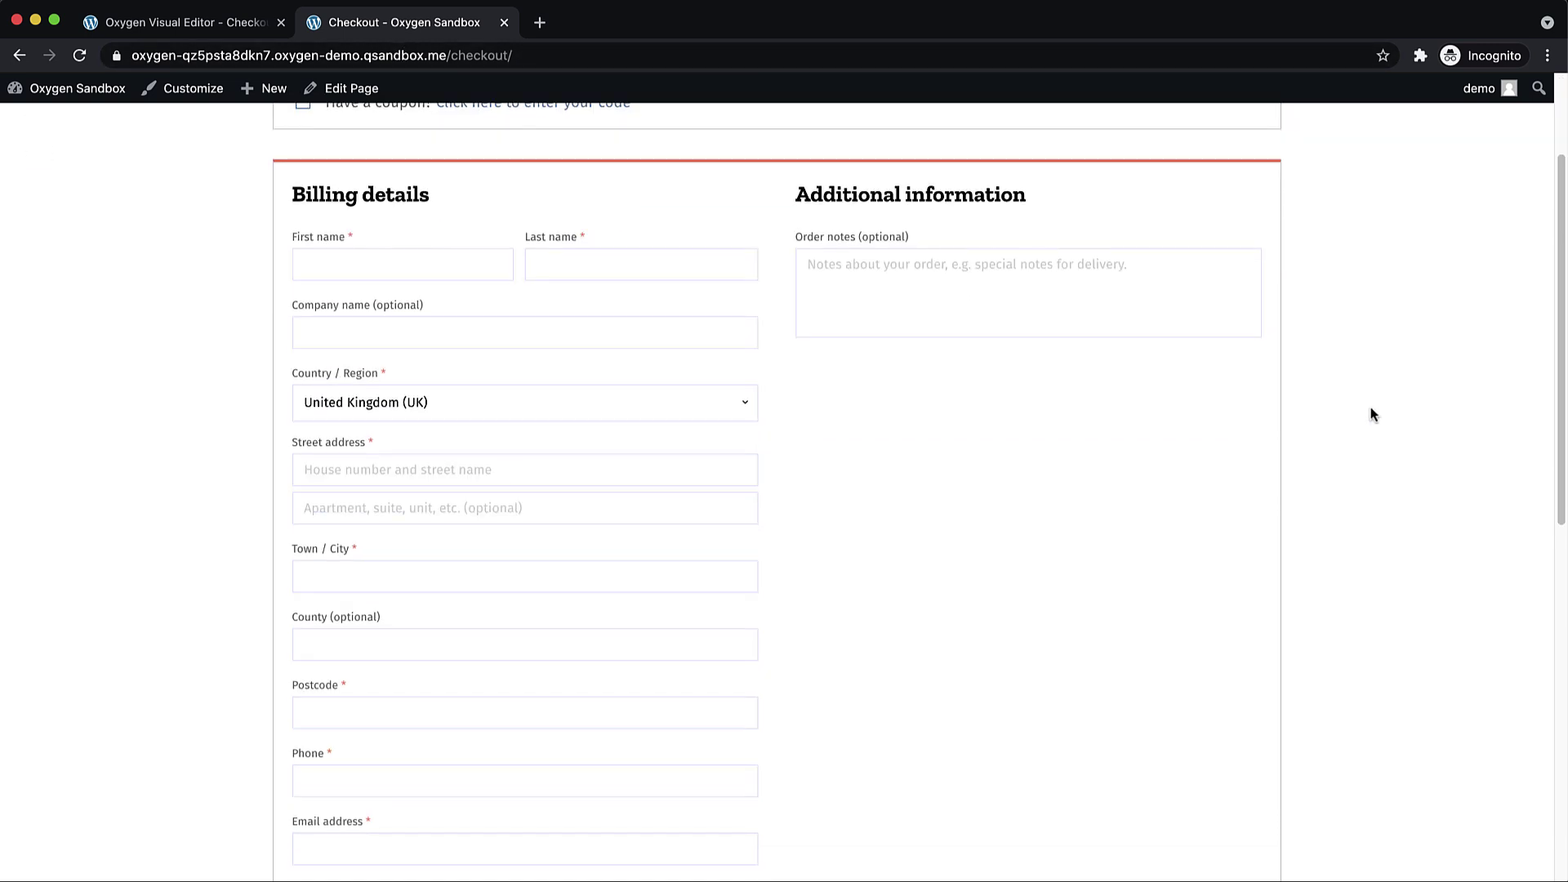
scroll(1372, 416, "up", 2)
left_click(446, 245)
type("John")
key("Tab")
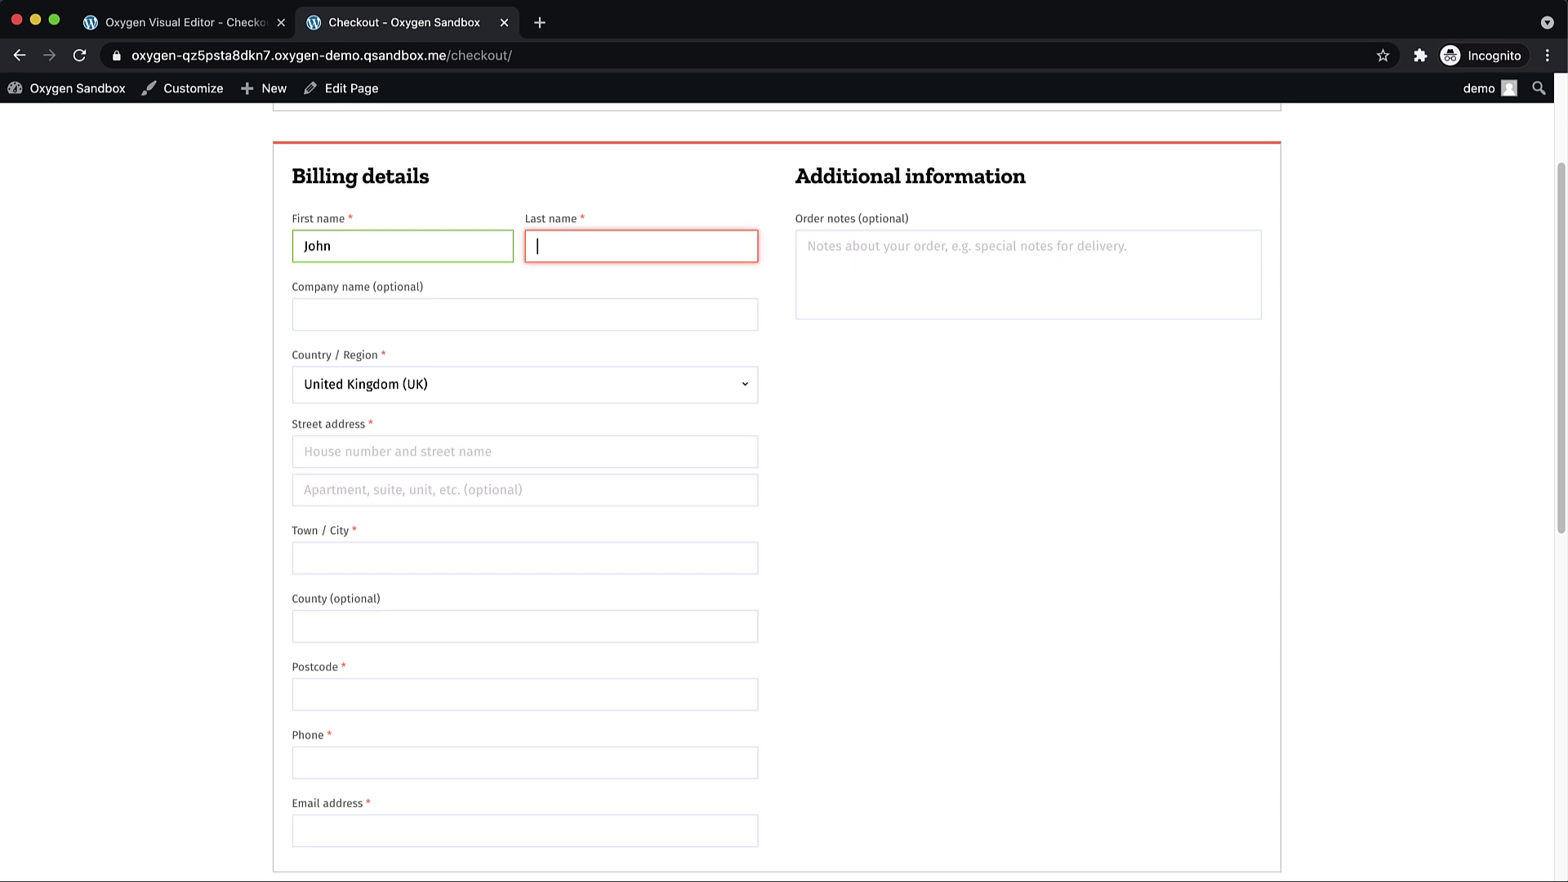
type("Smith")
left_click(458, 375)
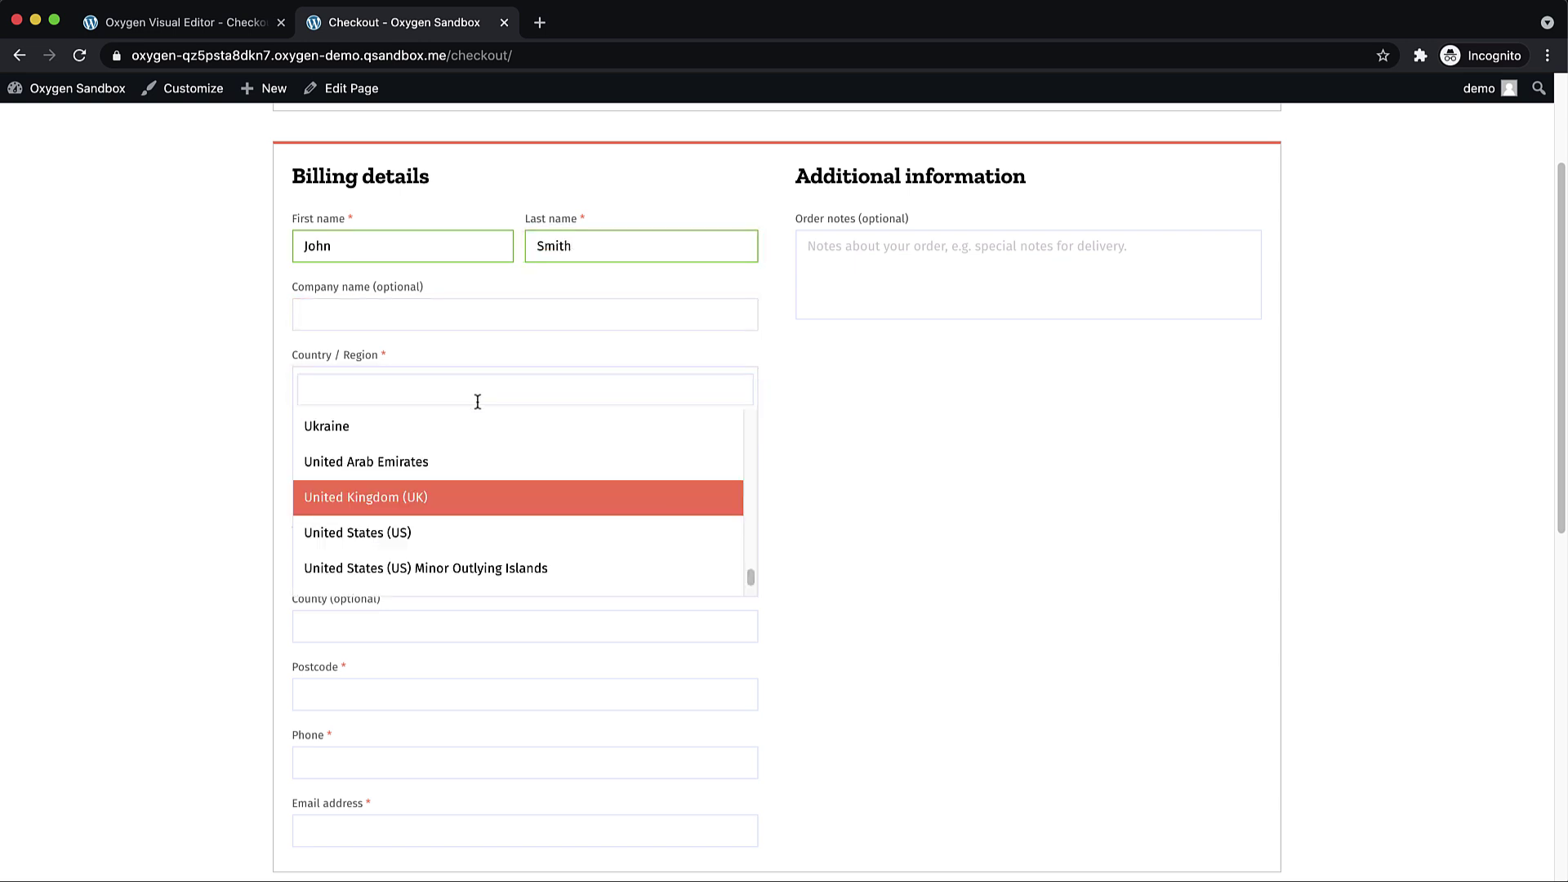
left_click(390, 530)
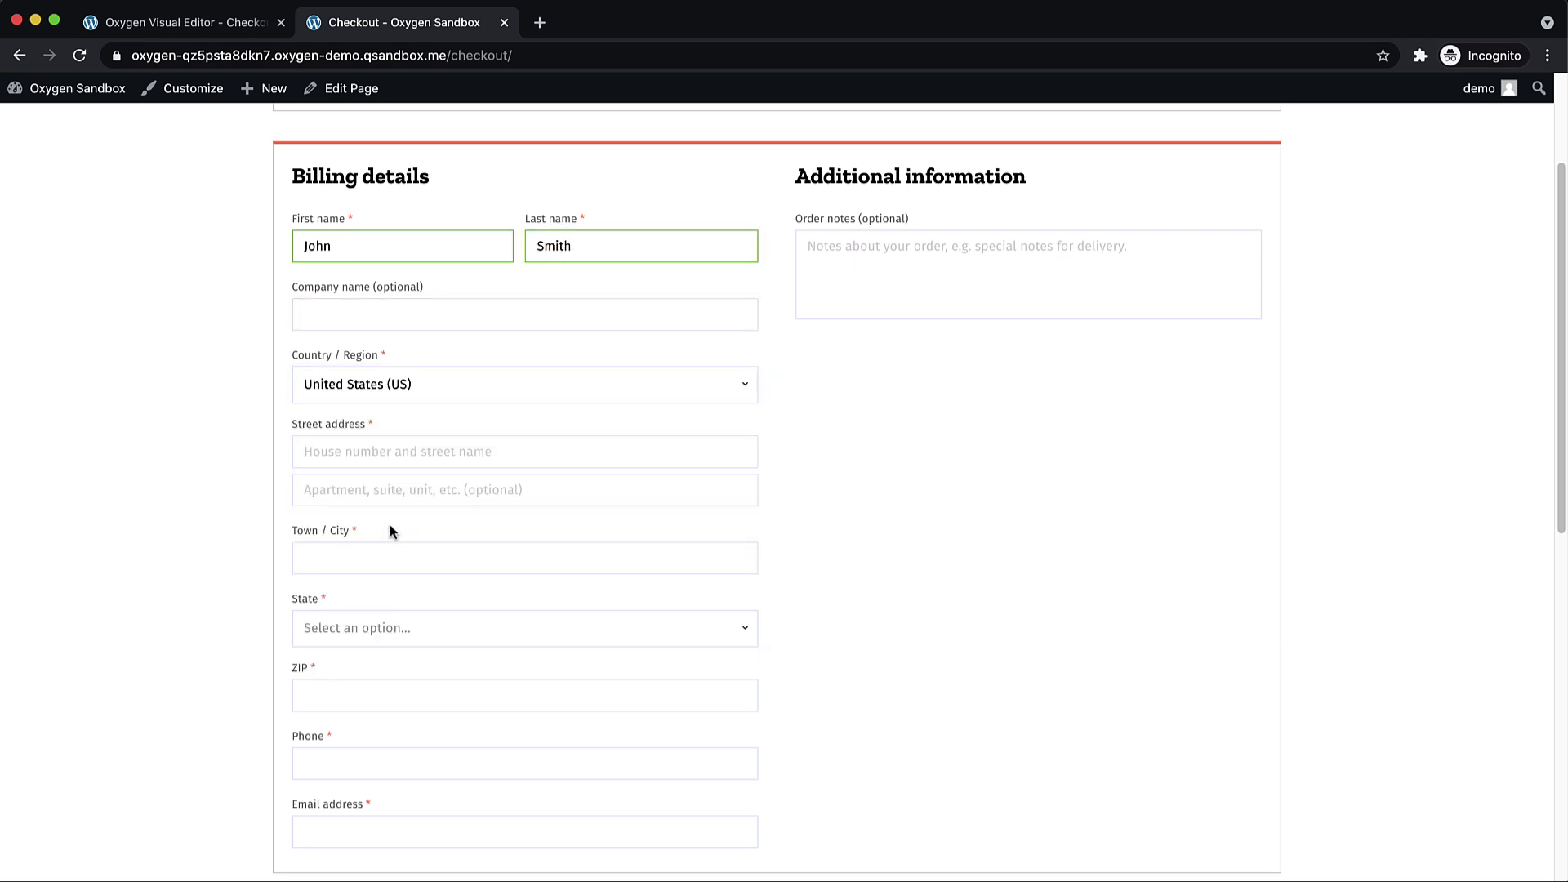
- Fill in the street address, town, state, ZIP code and phone number
left_click(434, 459)
type("123123213123")
left_click(854, 495)
scroll(817, 514, "down", 2)
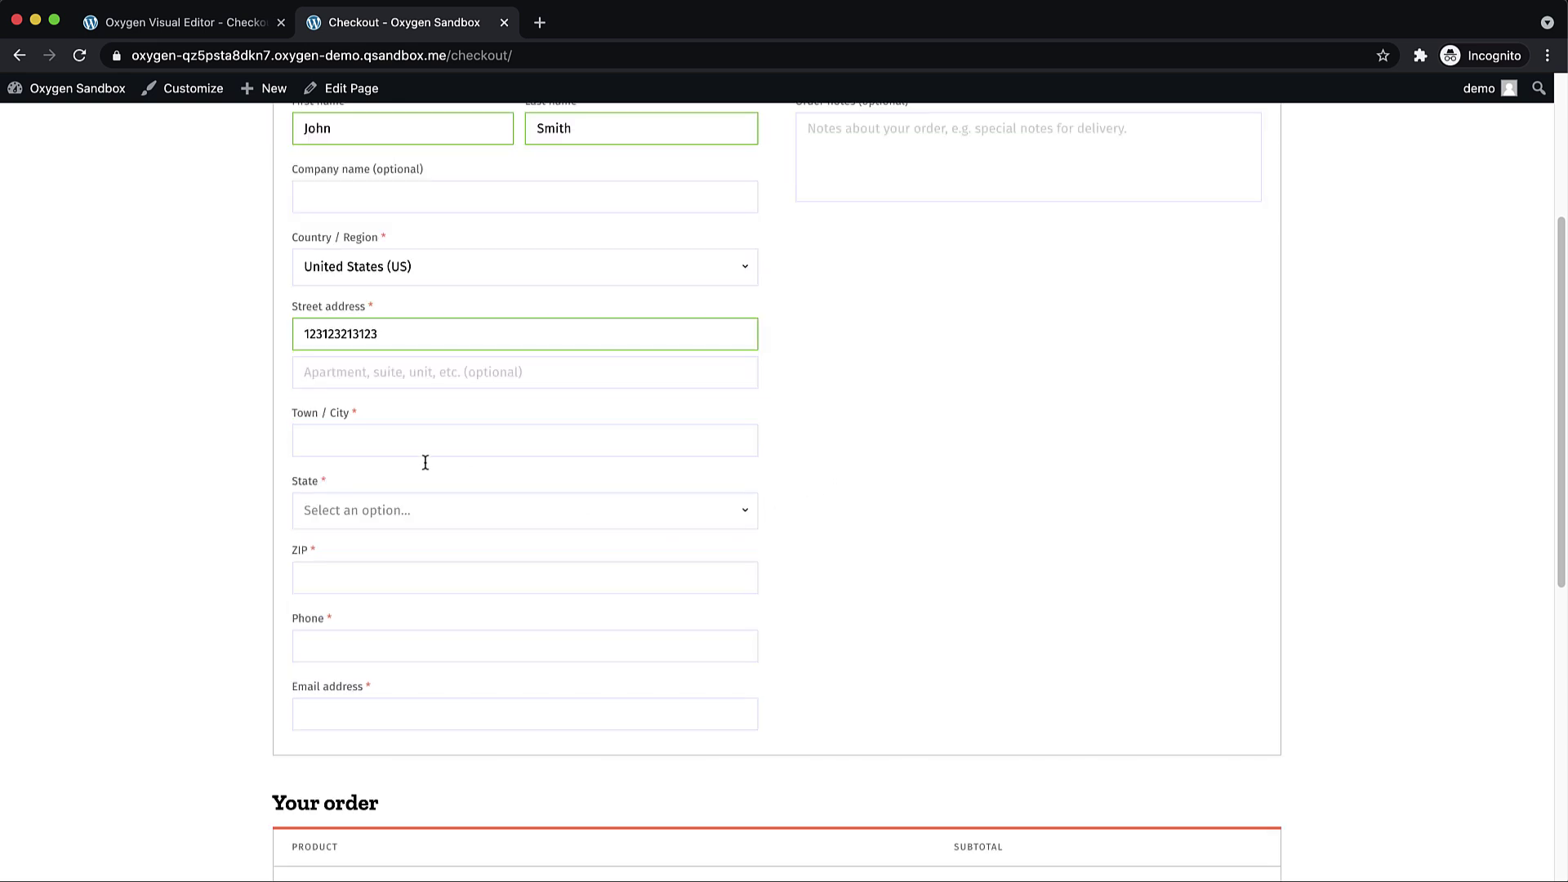
left_click(382, 443)
type("Fakerton")
left_click(383, 511)
left_click(385, 546)
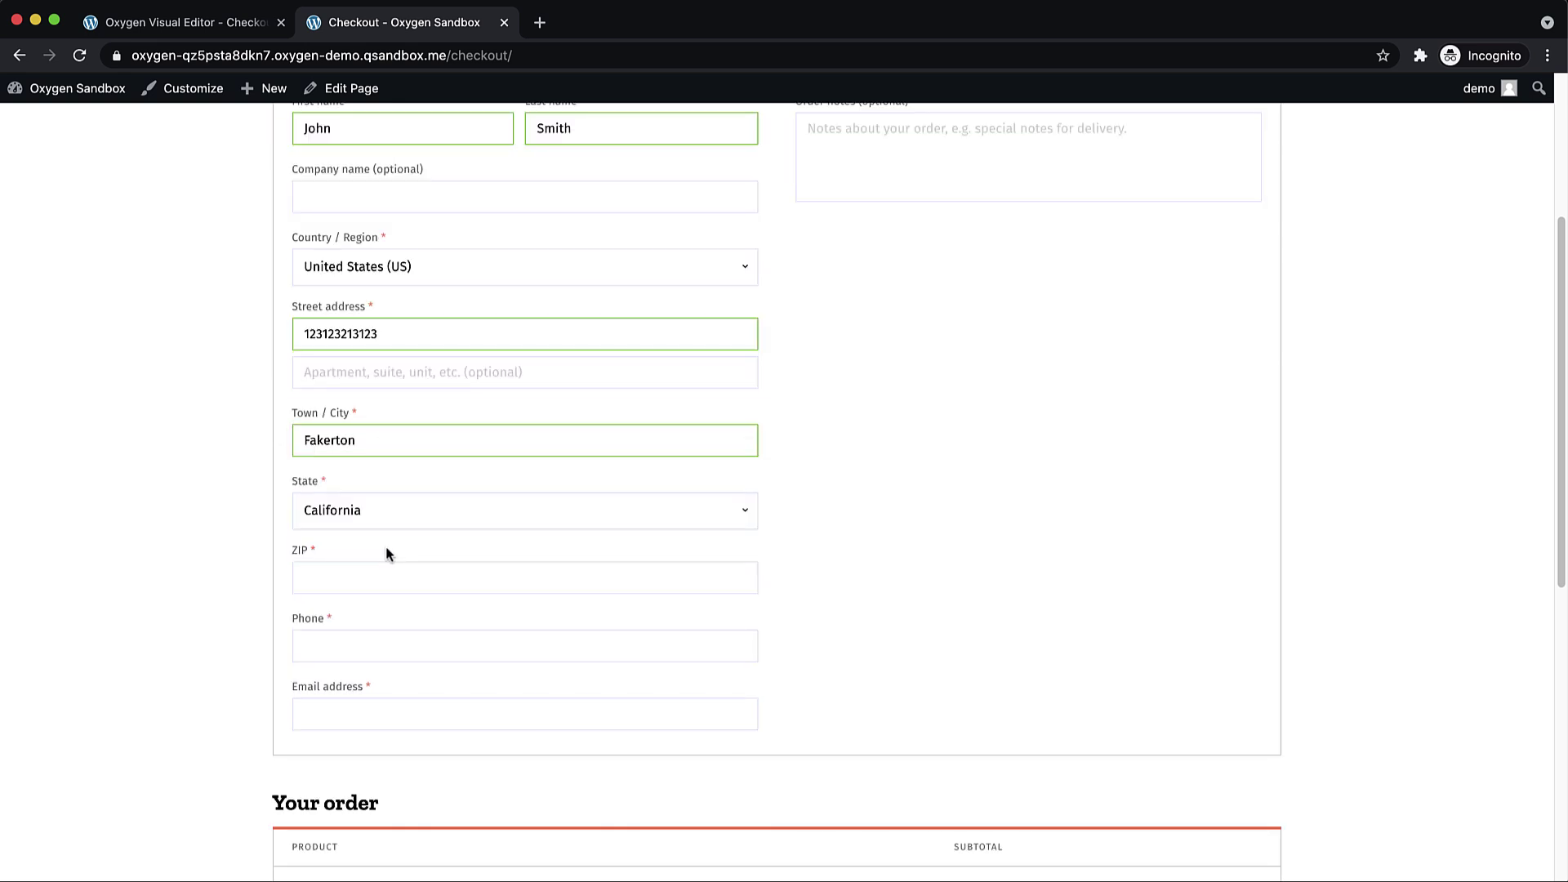
left_click(385, 581)
type("901210")
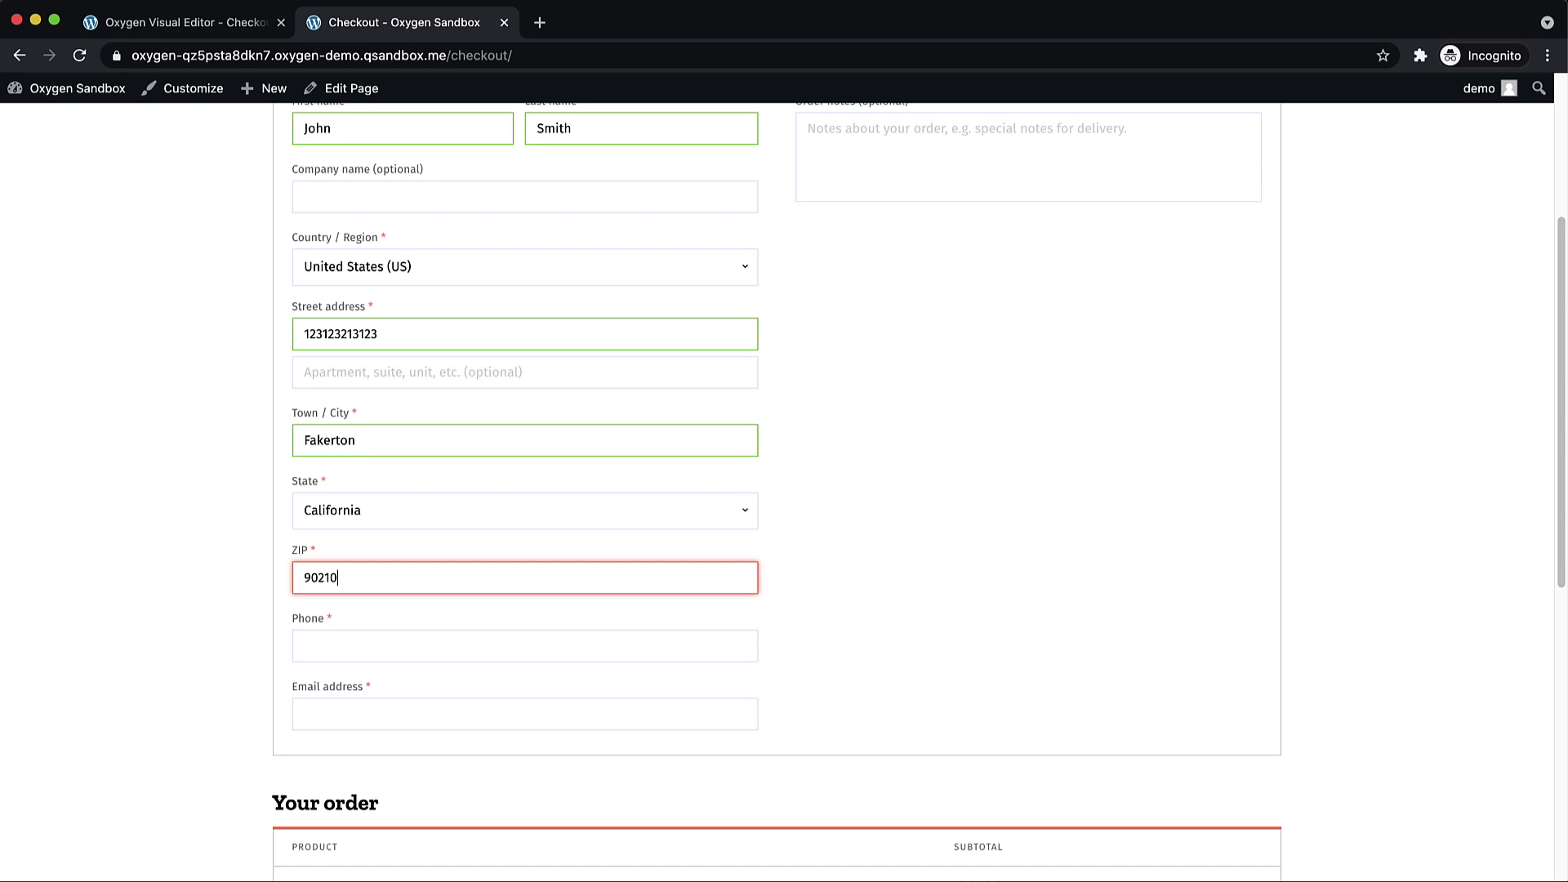
type("555-55")
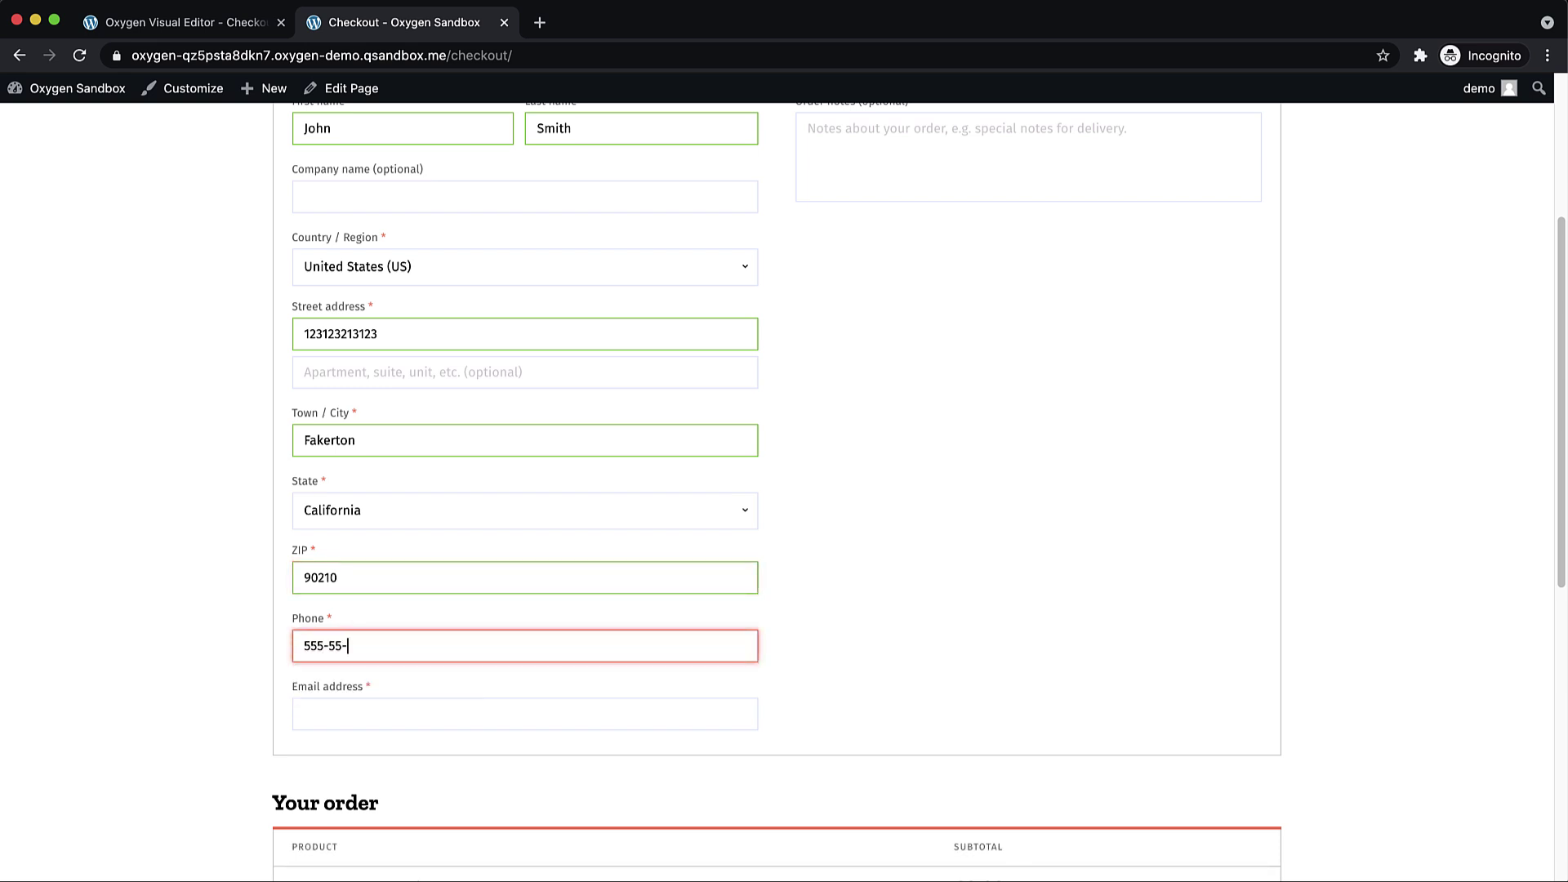
type("5-5555")
- Enter the customer's e-mail address and place the order
left_click(781, 654)
key("Tab")
type("fake@e")
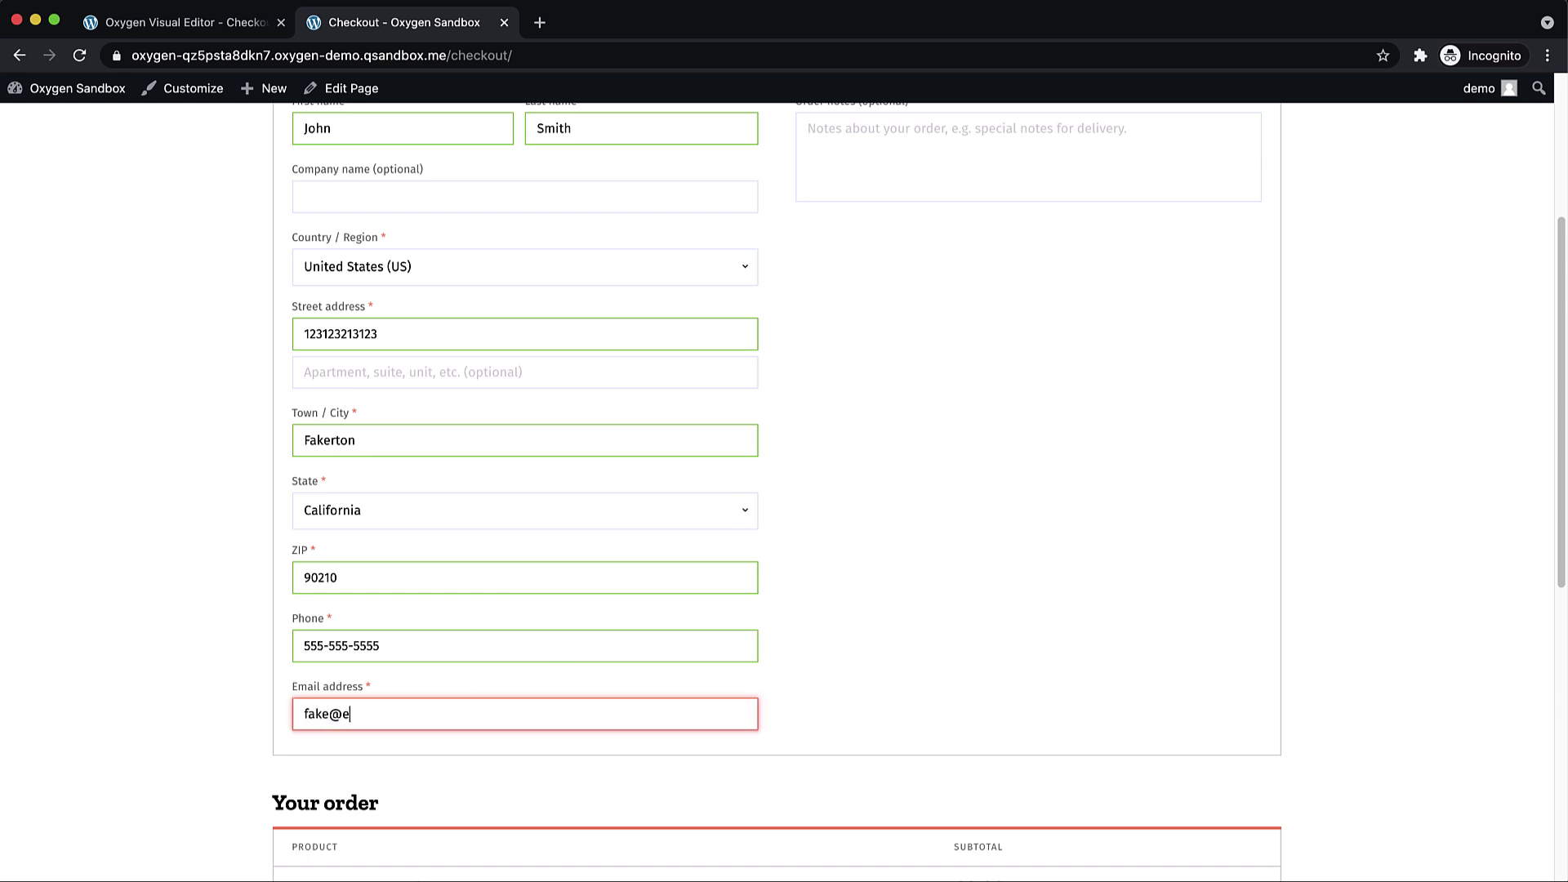
type("xample.com")
left_click(1169, 757)
scroll(1033, 580, "down", 5)
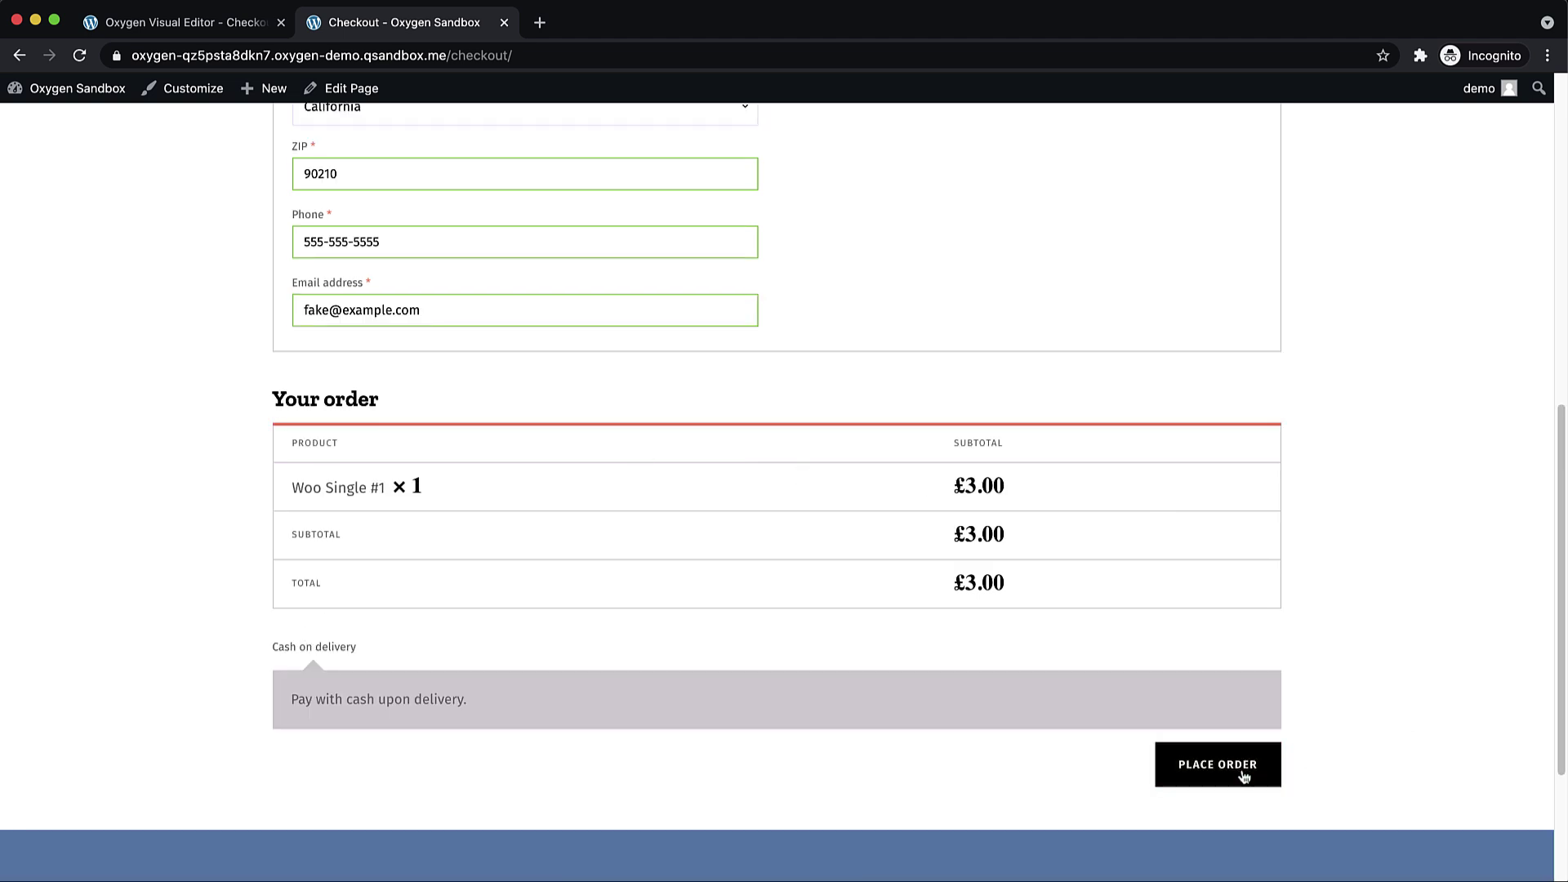
left_click(1243, 771)
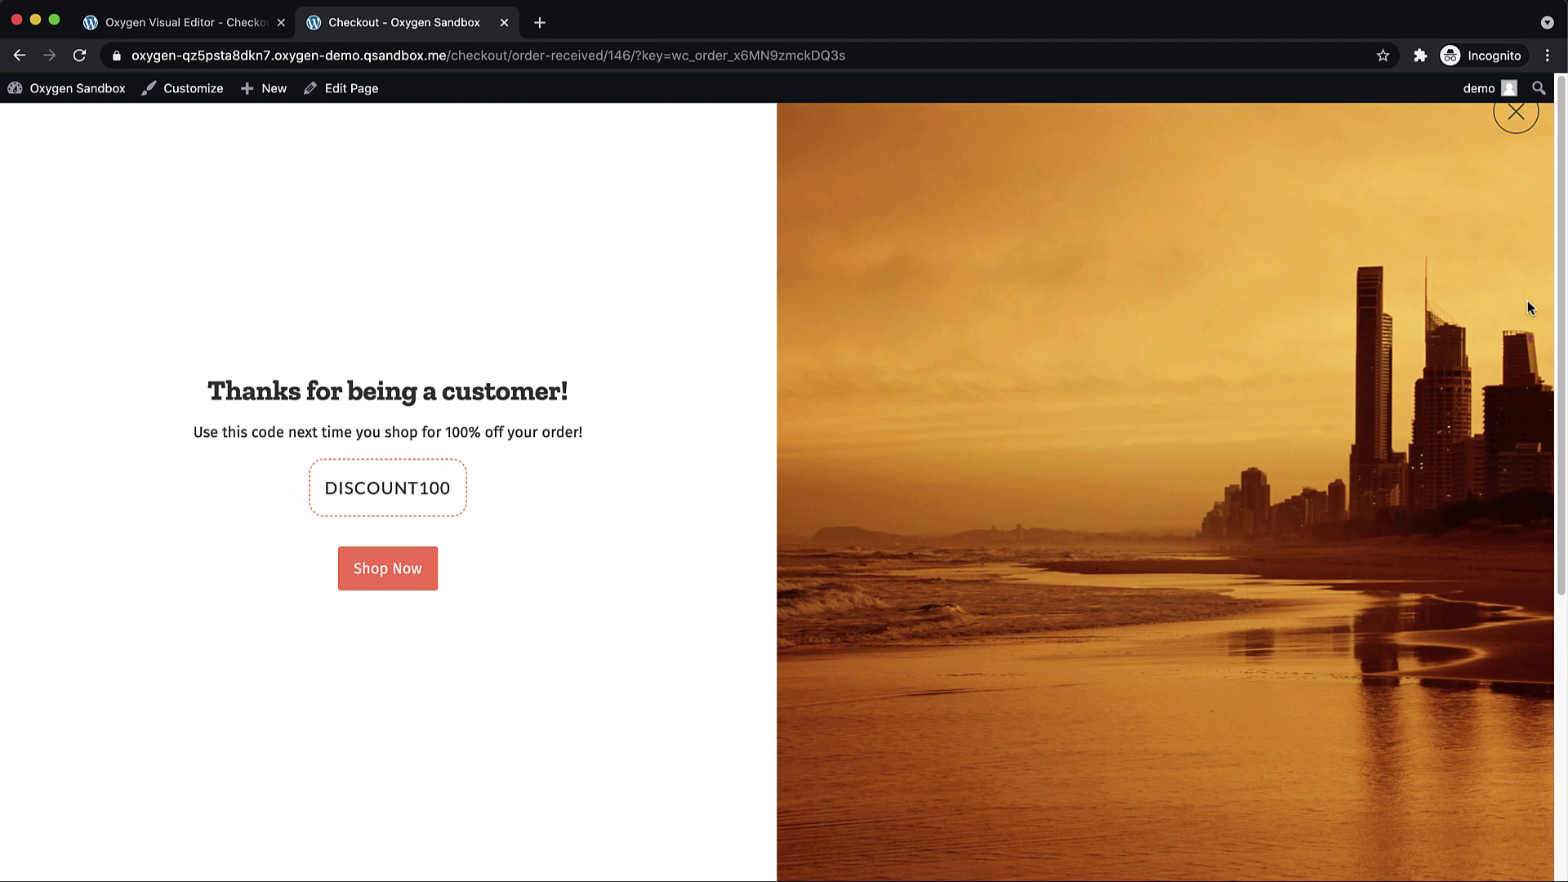
- Dismiss the thank-you modal with its X close icon
left_click(1515, 115)
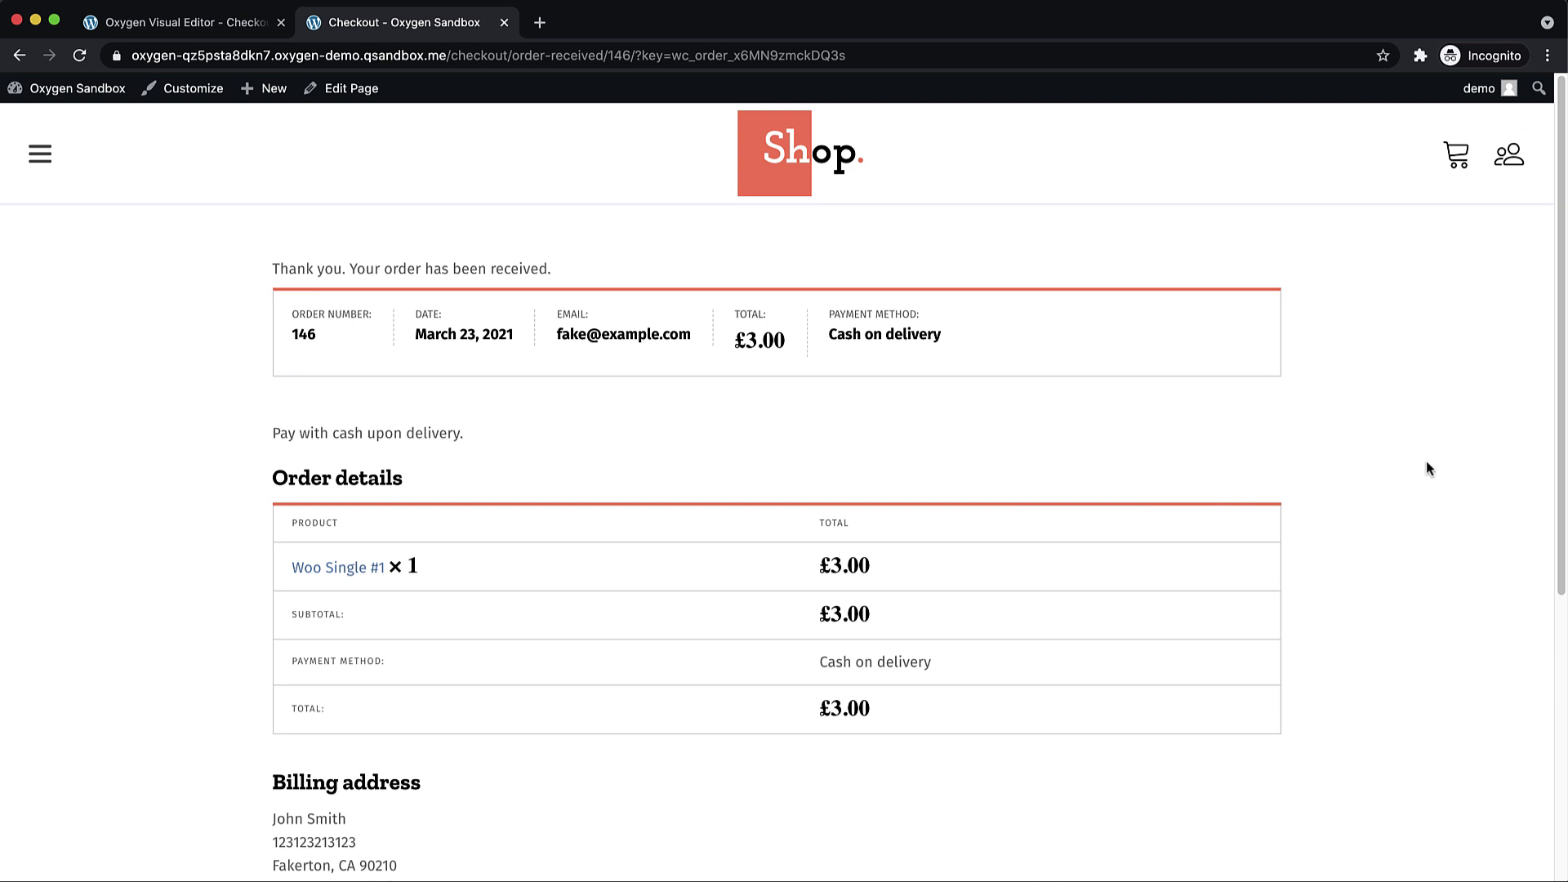